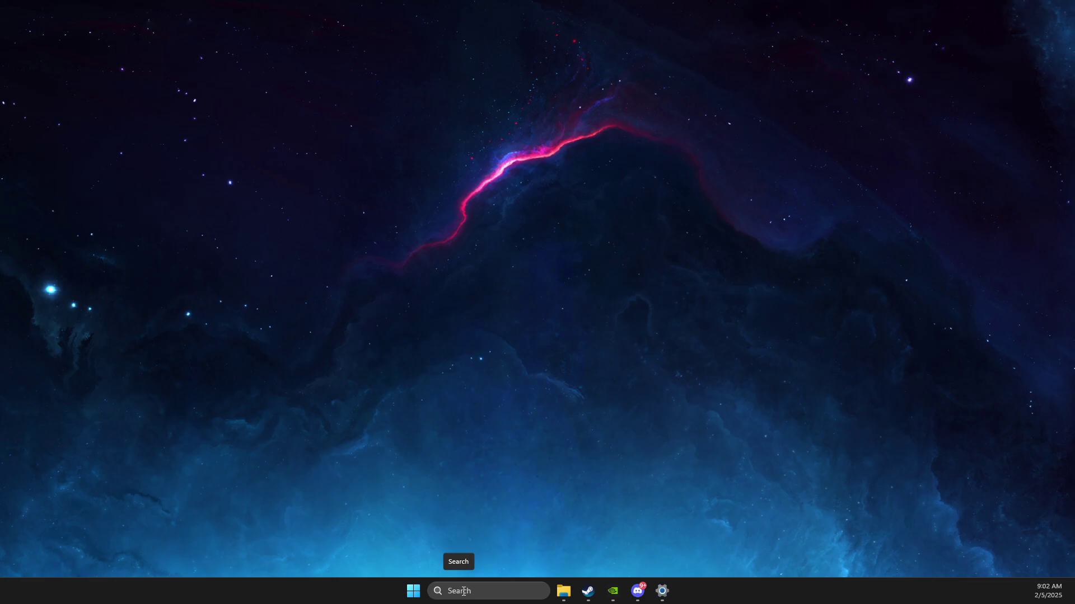
Open Windows Settings, check the update status on the Windows Update page, and close Settings
left_click(465, 591)
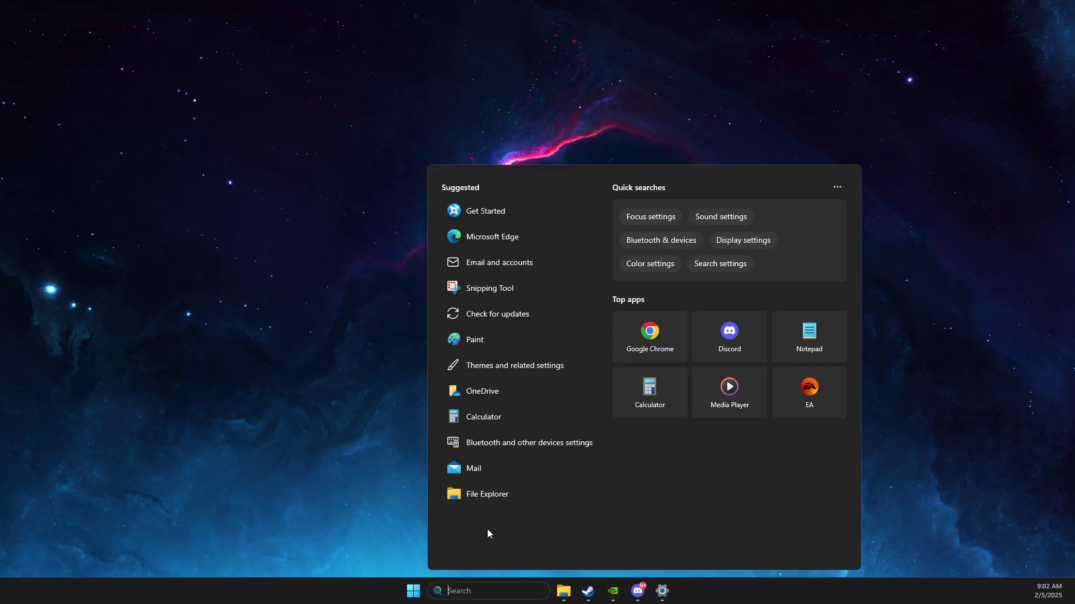
type("se")
left_click(452, 244)
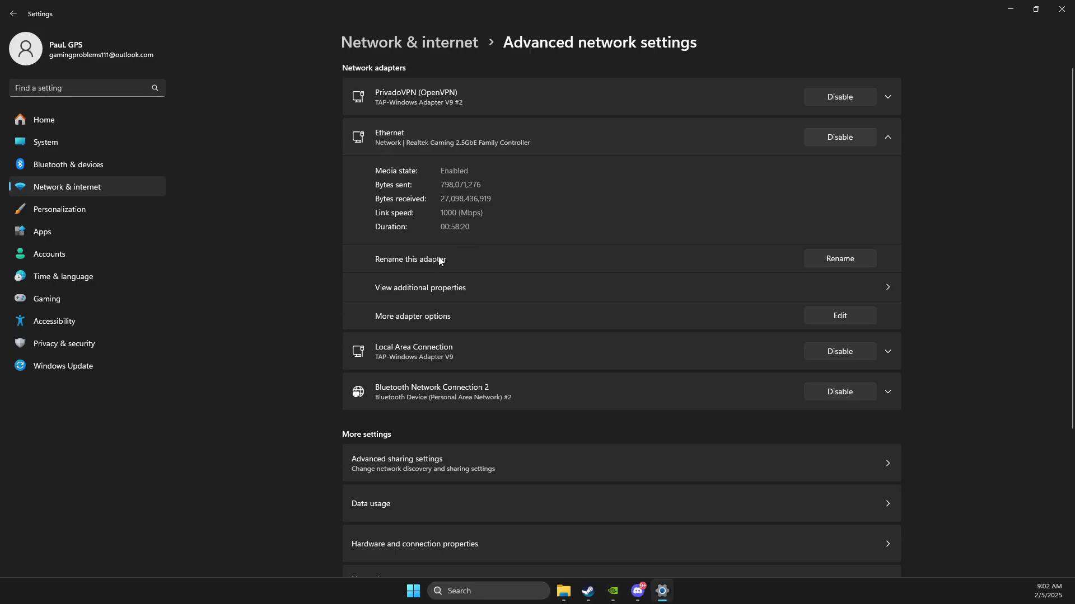
left_click(89, 367)
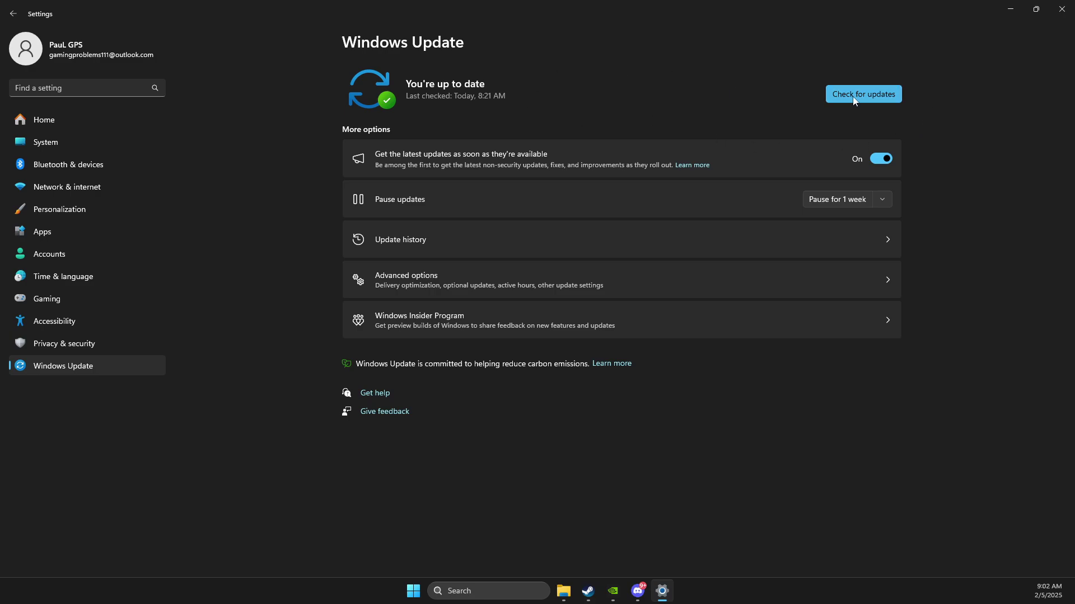
left_click(1061, 9)
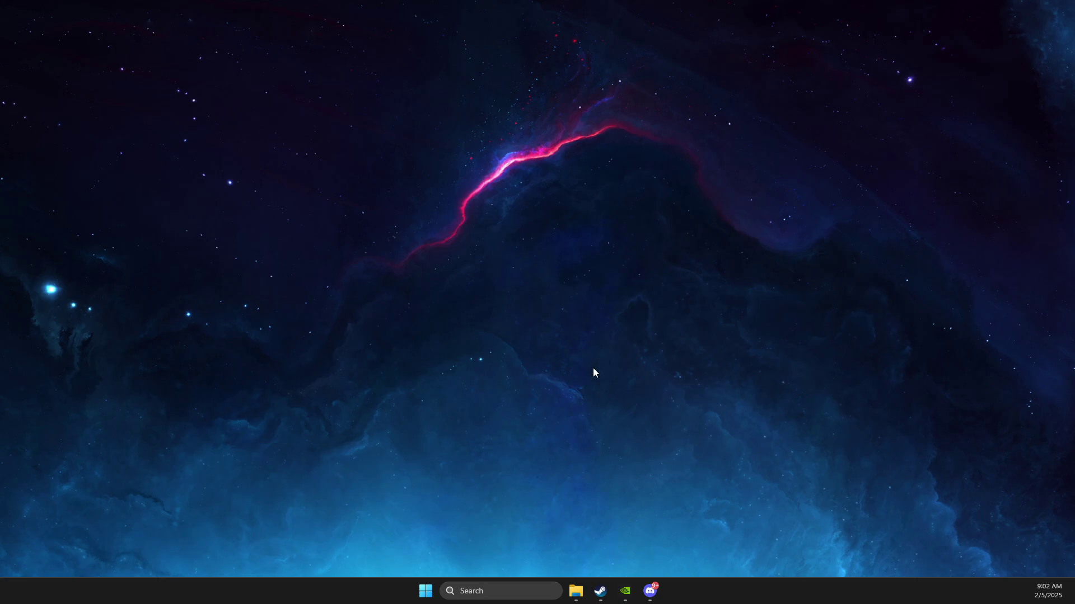
Check the installed GeForce Game Ready Driver in the NVIDIA app, and minimize the app
left_click(625, 591)
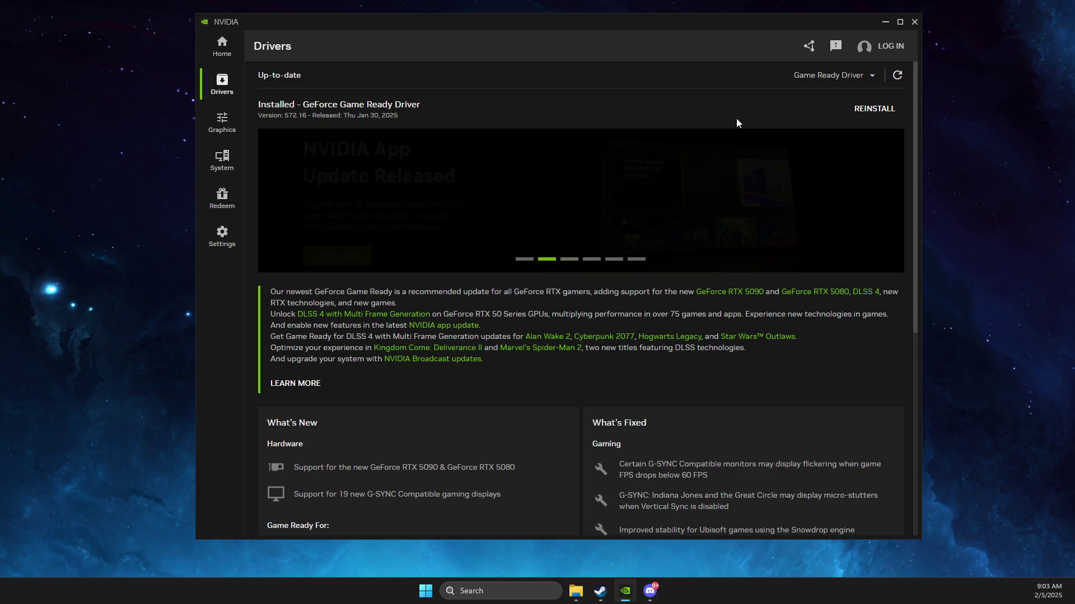
left_click(884, 23)
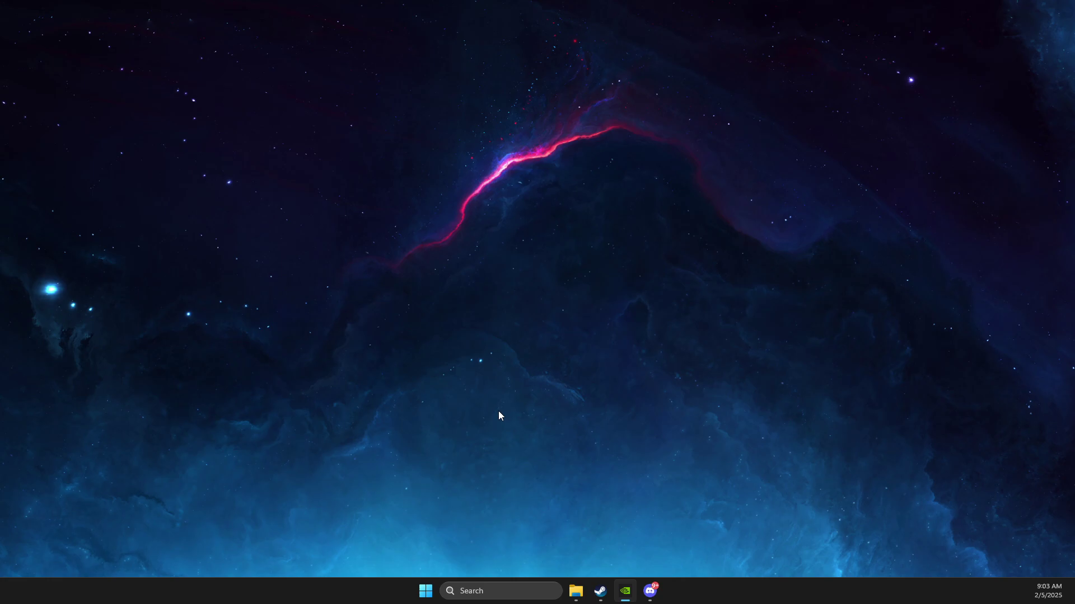
Search Windows for Task Manager and open it
left_click(477, 591)
type("task")
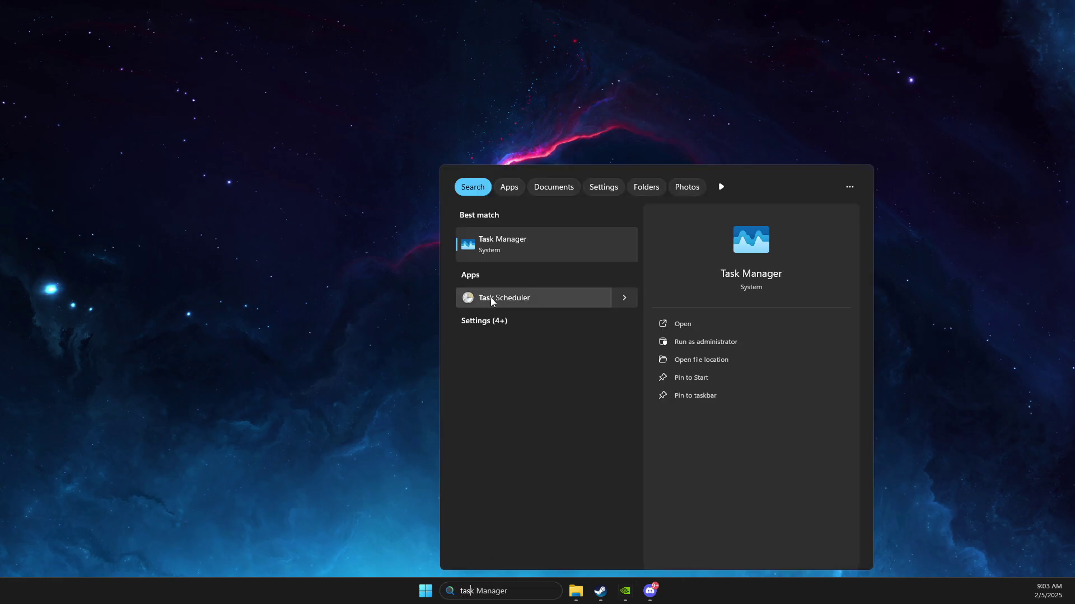
left_click(480, 250)
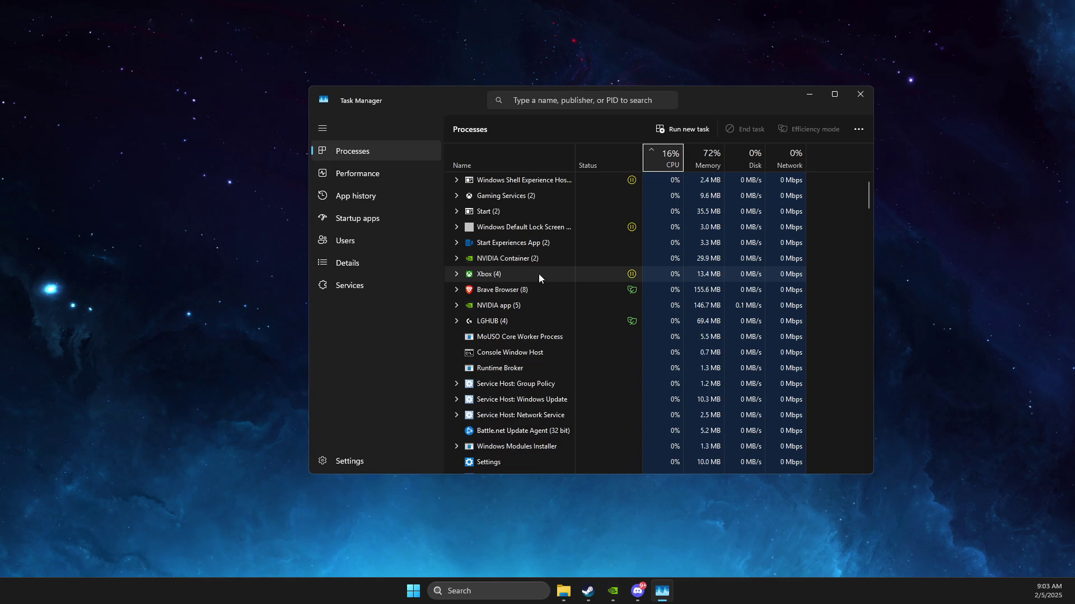
Sort the running processes by CPU usage from highest to lowest and end the Battle.net (32 bit) task
left_click(518, 289)
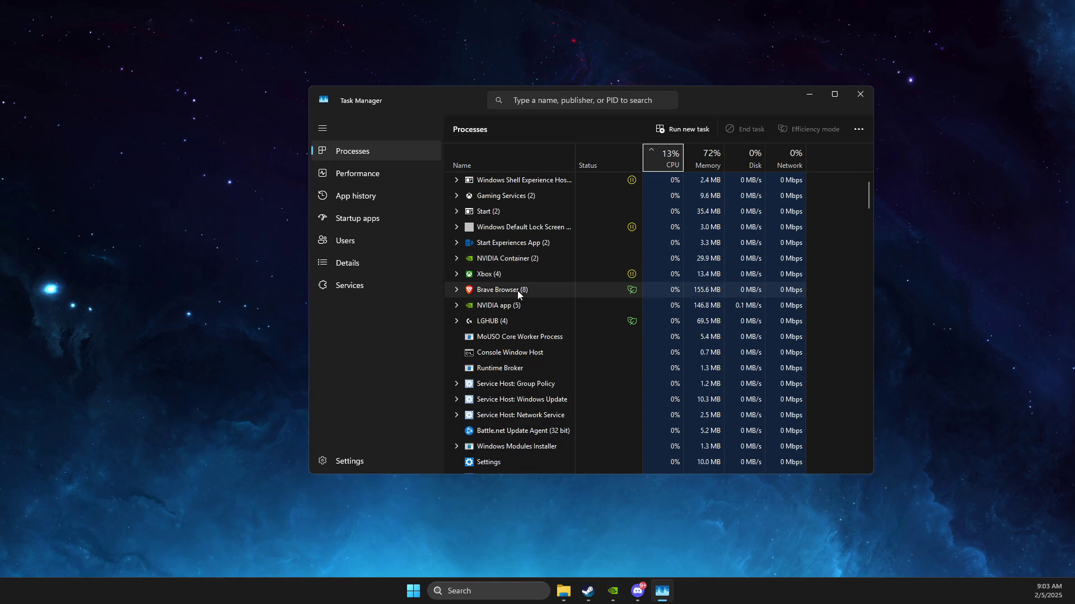
left_click(669, 156)
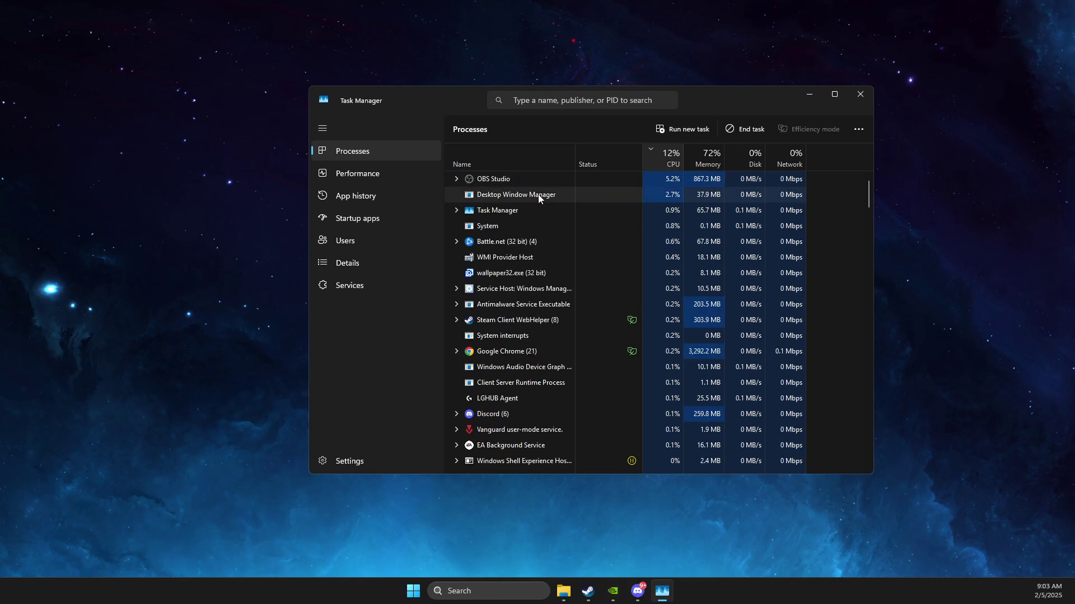
right_click(487, 245)
left_click(527, 277)
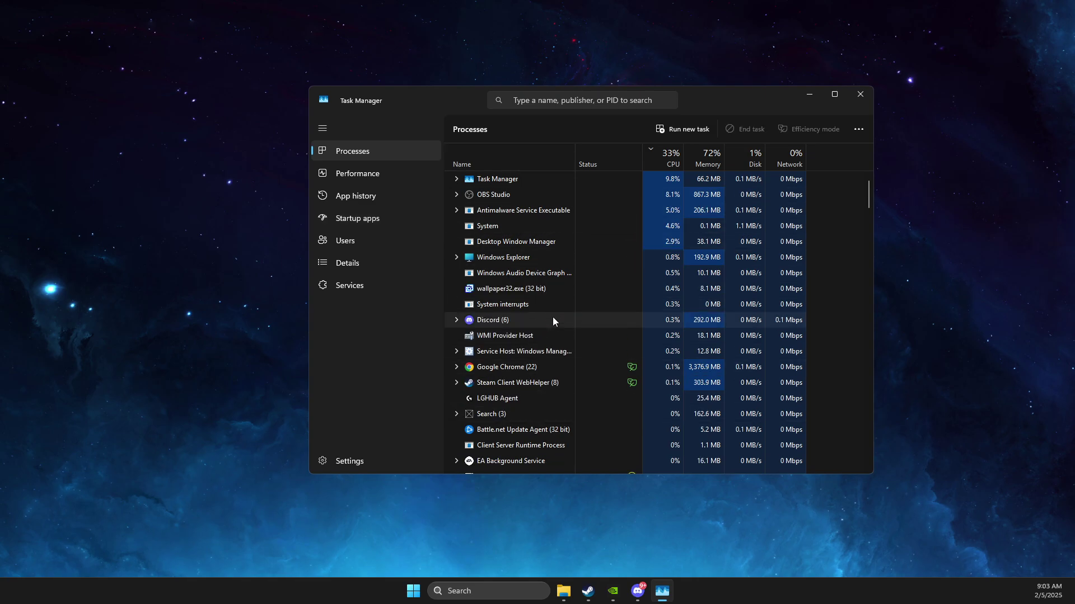
Review which startup apps are enabled in Task Manager, and minimize the window
left_click(338, 225)
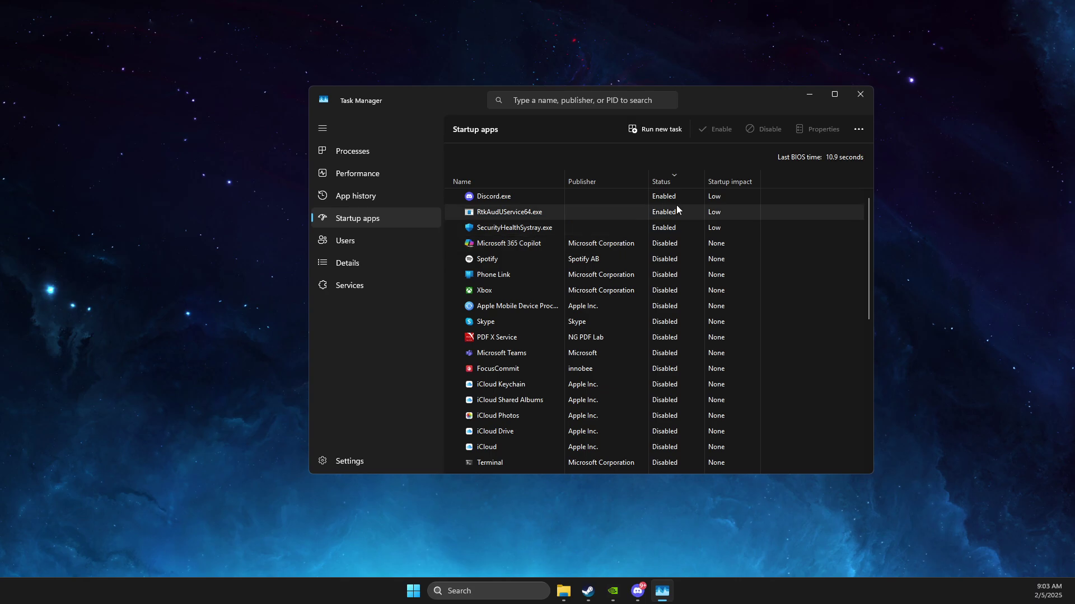
left_click(810, 95)
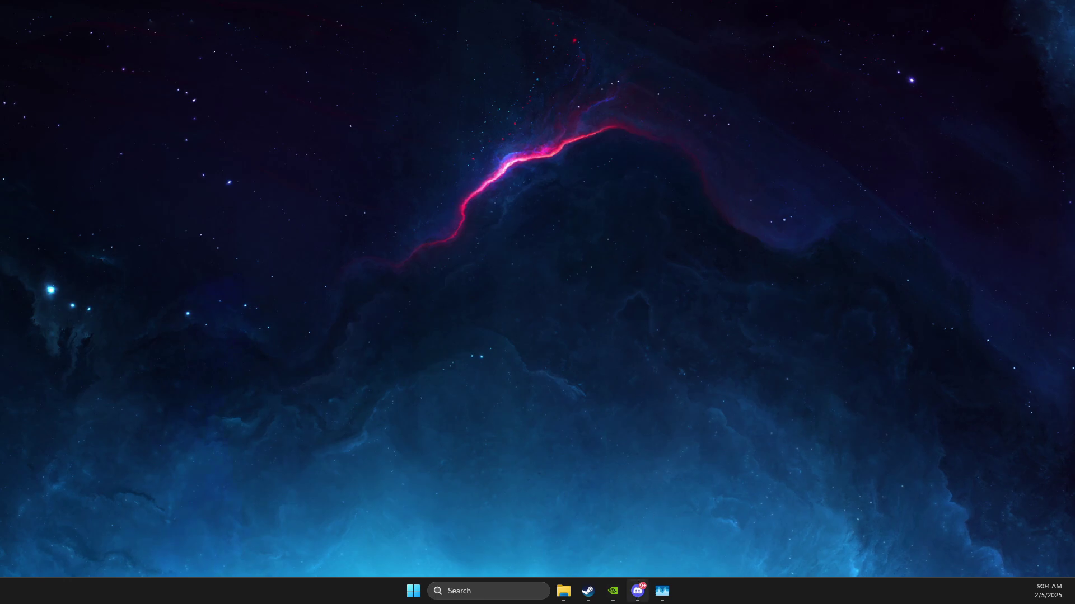
Switch to Discord, check the Hardware Acceleration option in its Advanced settings, and minimize Discord
left_click(638, 591)
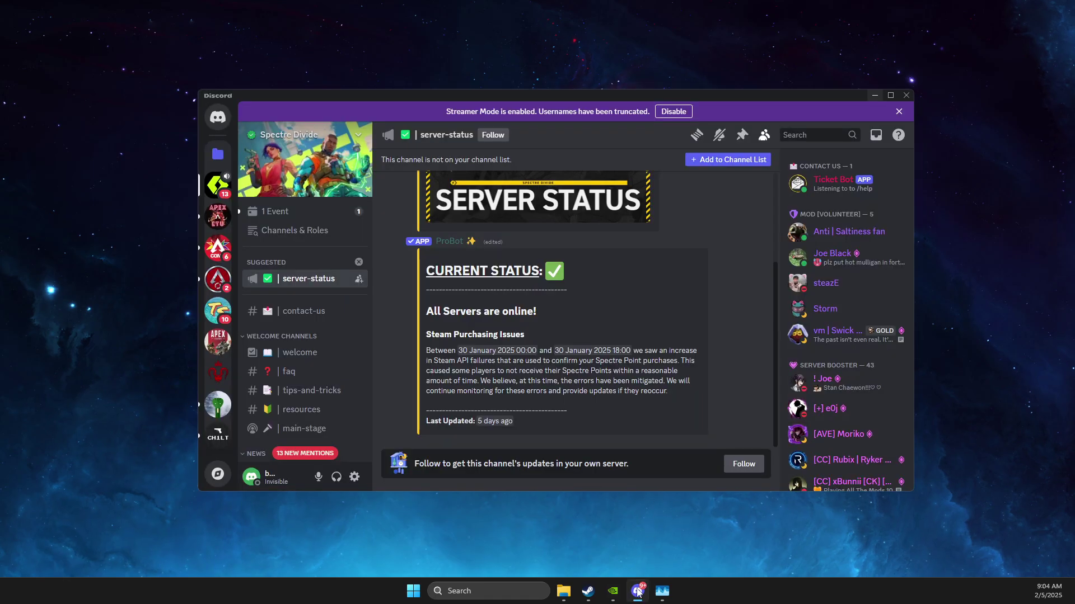
left_click(354, 477)
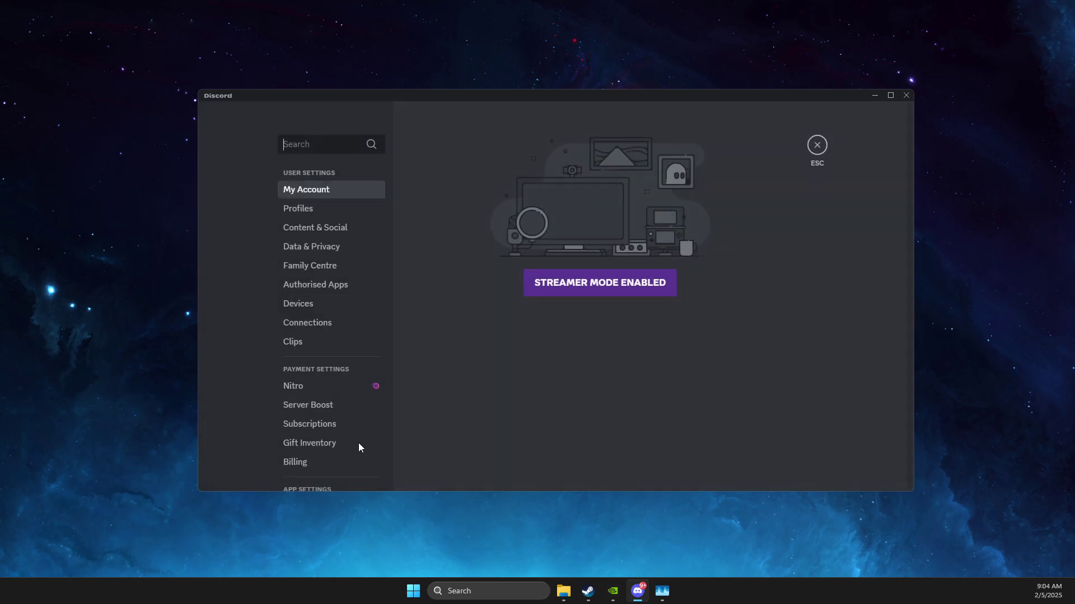
scroll(307, 420, "down", 4)
scroll(317, 379, "down", 3)
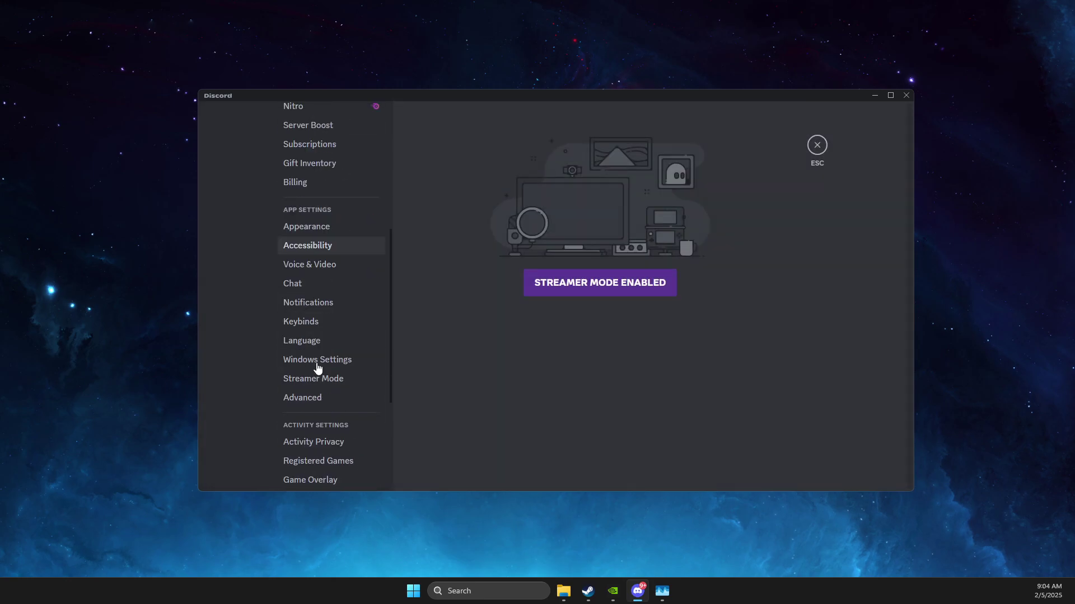
left_click(318, 341)
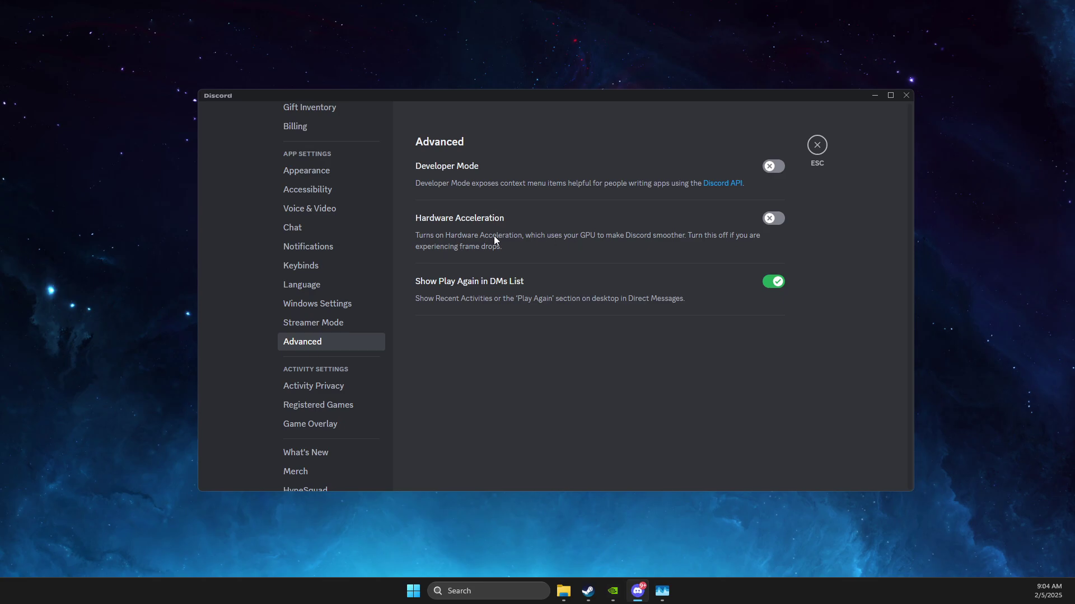
left_click(875, 95)
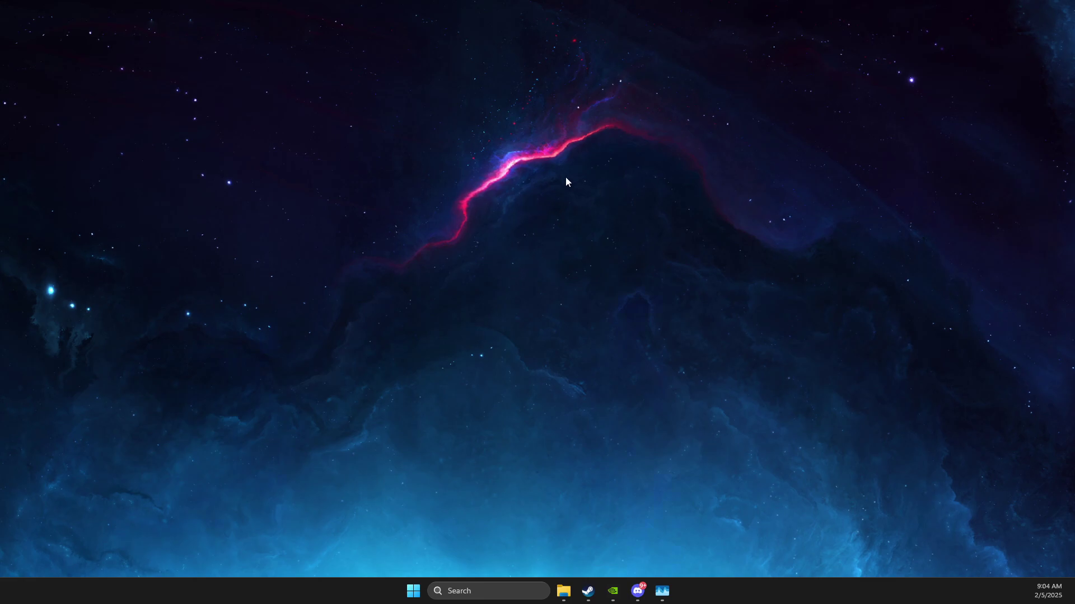
Open NVIDIA Control Panel from the desktop and examine the display's resolution and refresh rate settings
right_click(503, 174)
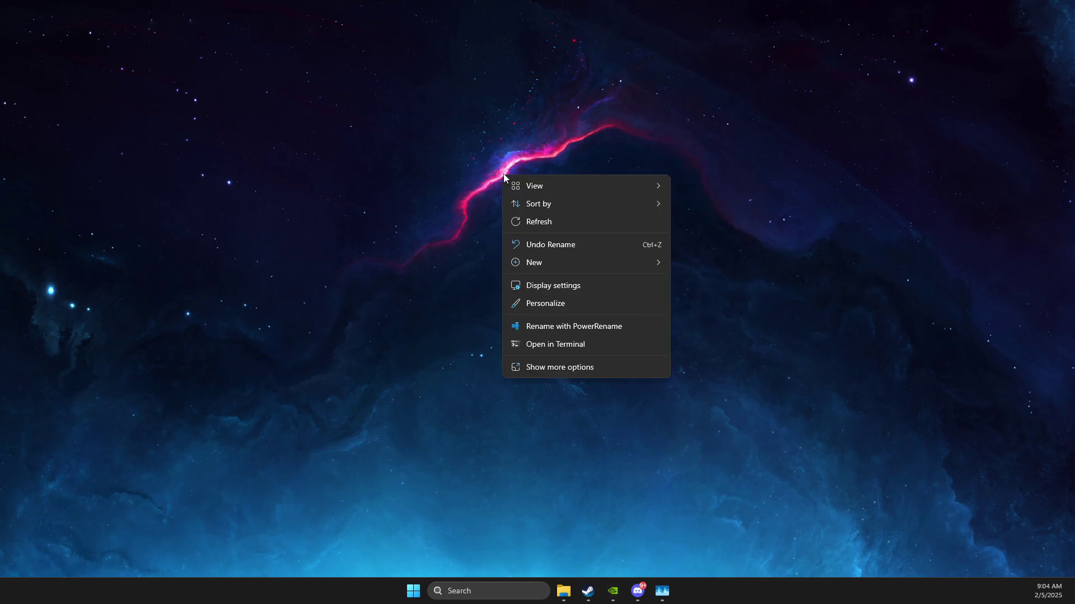
left_click(560, 368)
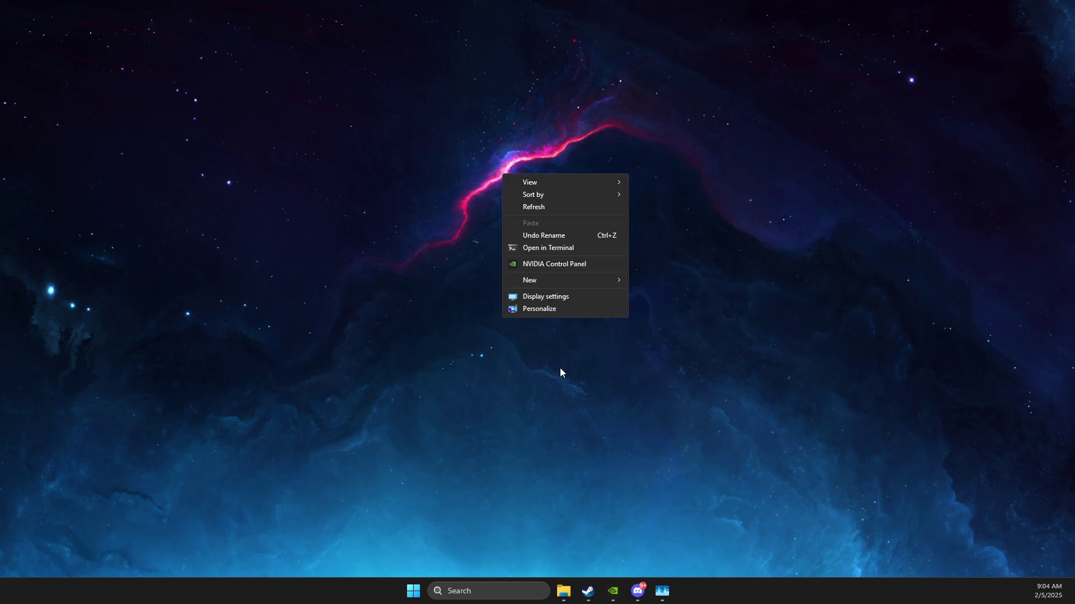
left_click(549, 265)
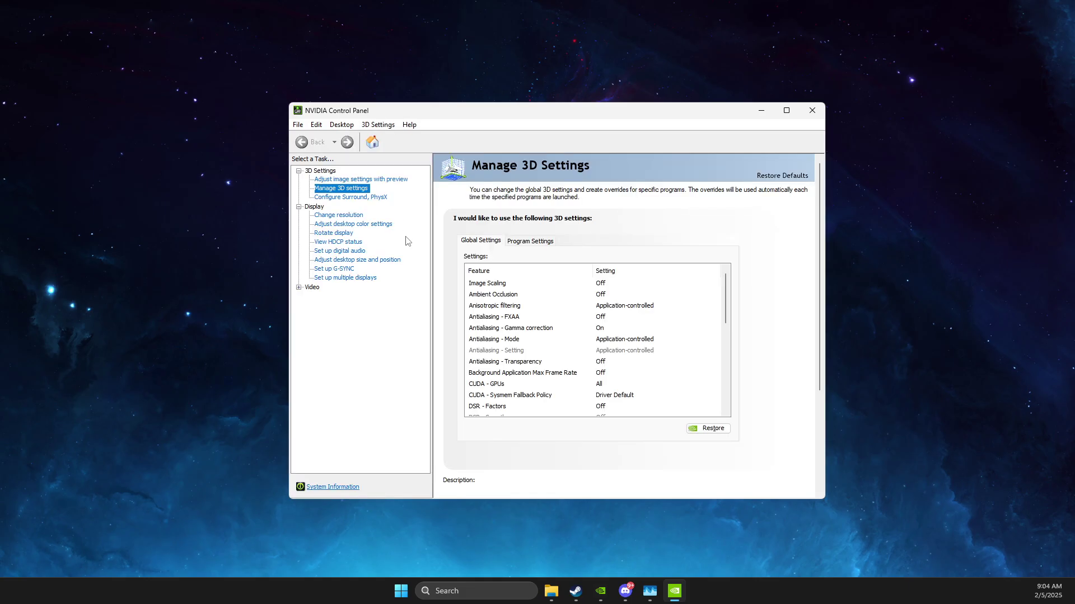
left_click(347, 217)
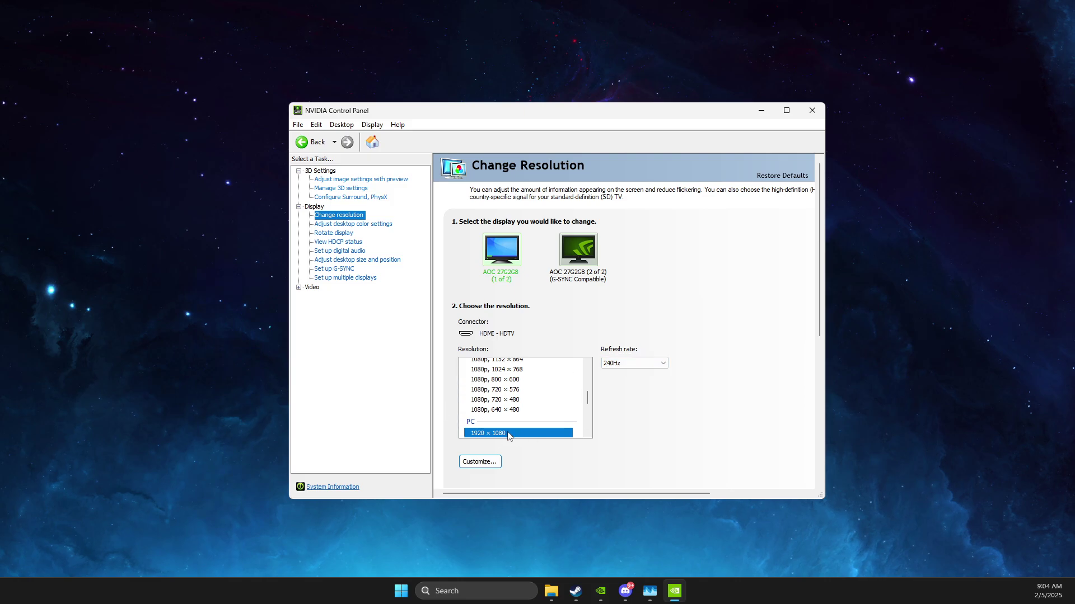
Examine the available PhysX processor choices in the Surround and PhysX configuration without changing the selection
left_click(340, 198)
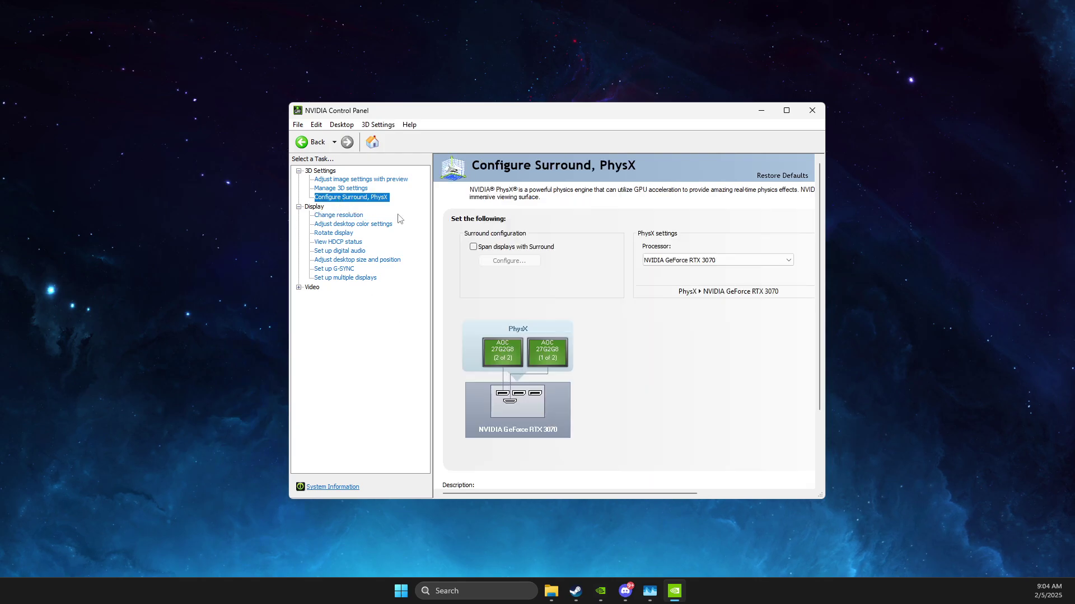
left_click(665, 263)
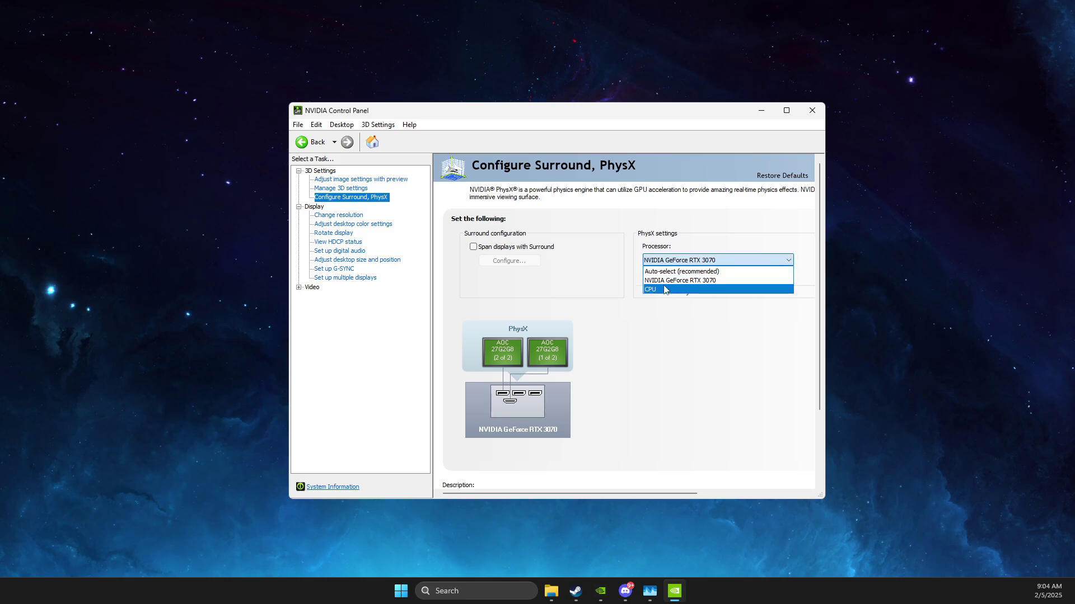
left_click(674, 379)
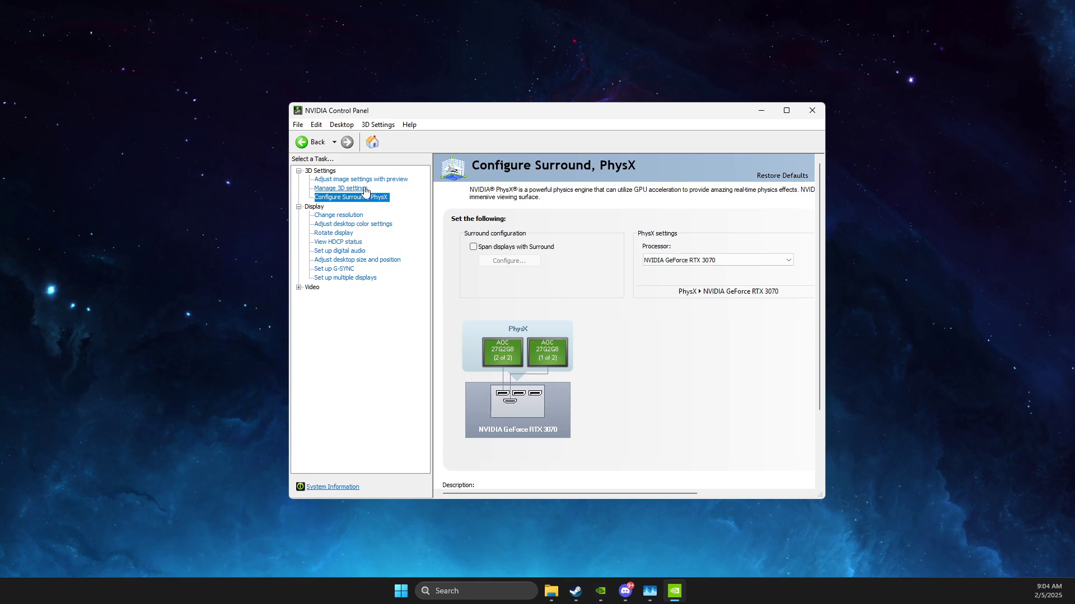
Review the global 3D settings, including Monitor Technology, Power management mode and Vertical sync, and close NVIDIA Control Panel
left_click(341, 188)
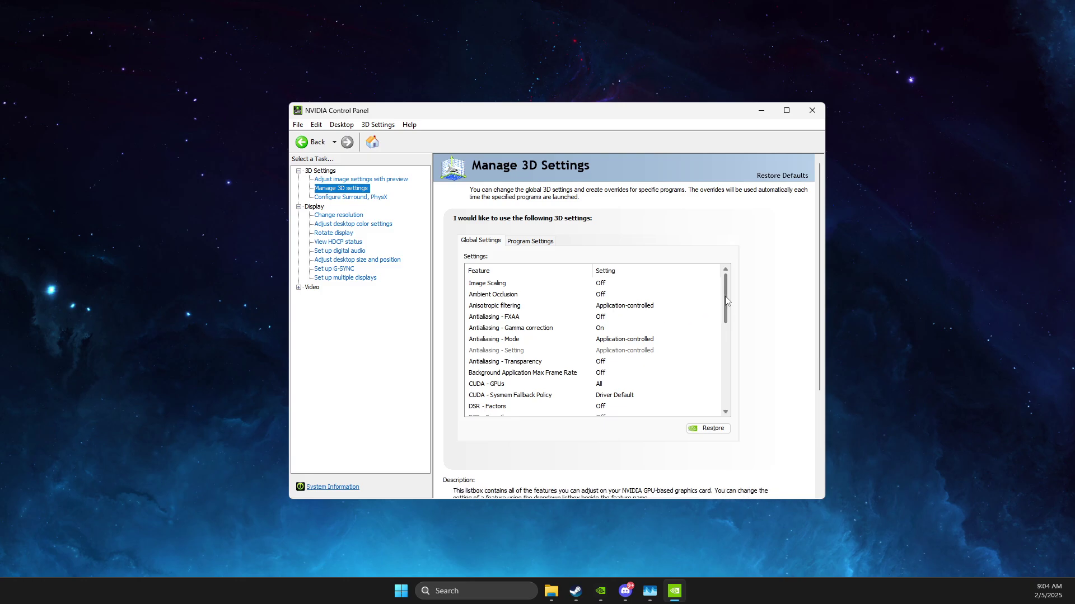
left_click_drag(725, 297, 726, 353)
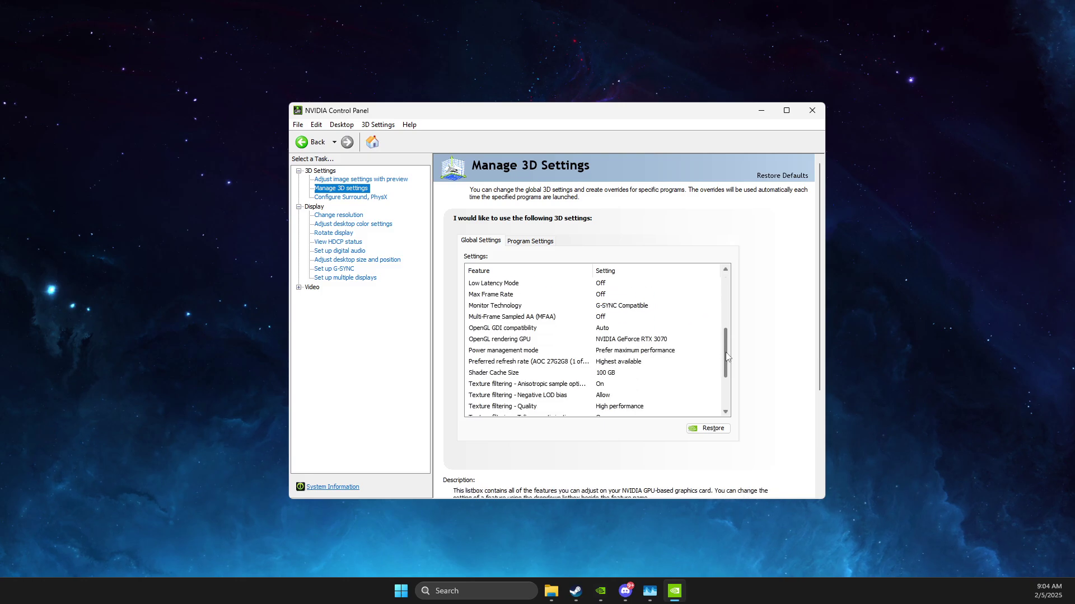
mouse_move(547, 321)
mouse_move(501, 309)
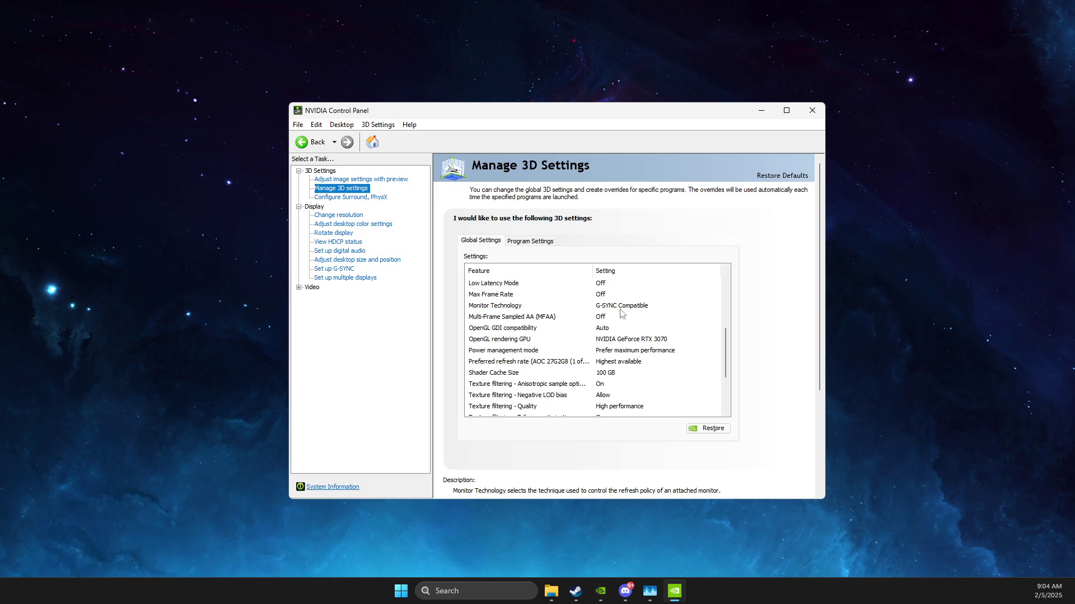
mouse_move(519, 355)
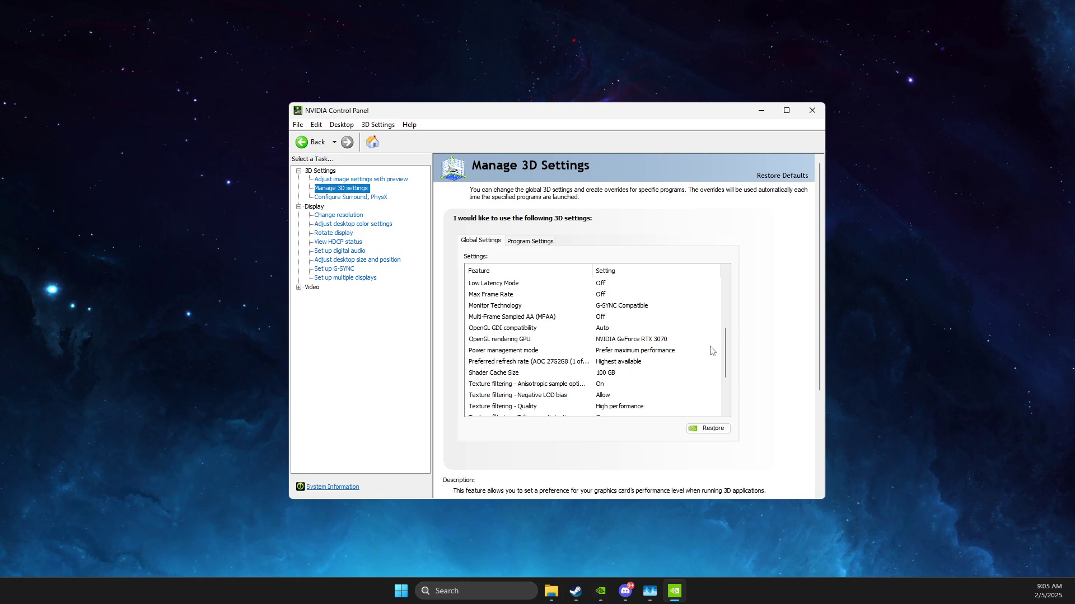
scroll(725, 350, "down", 2)
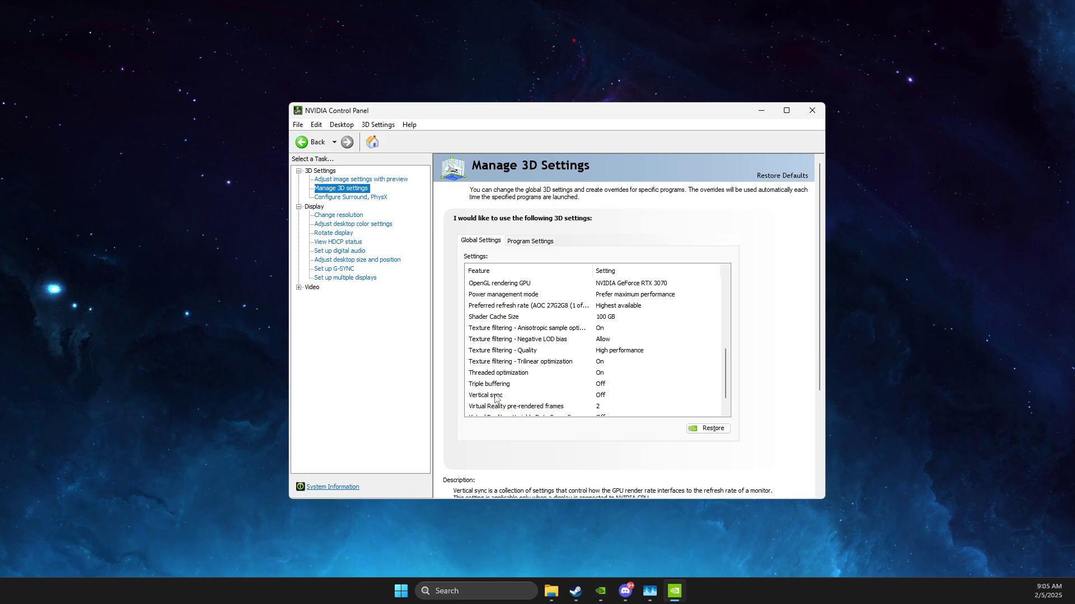
scroll(560, 400, "down", 1)
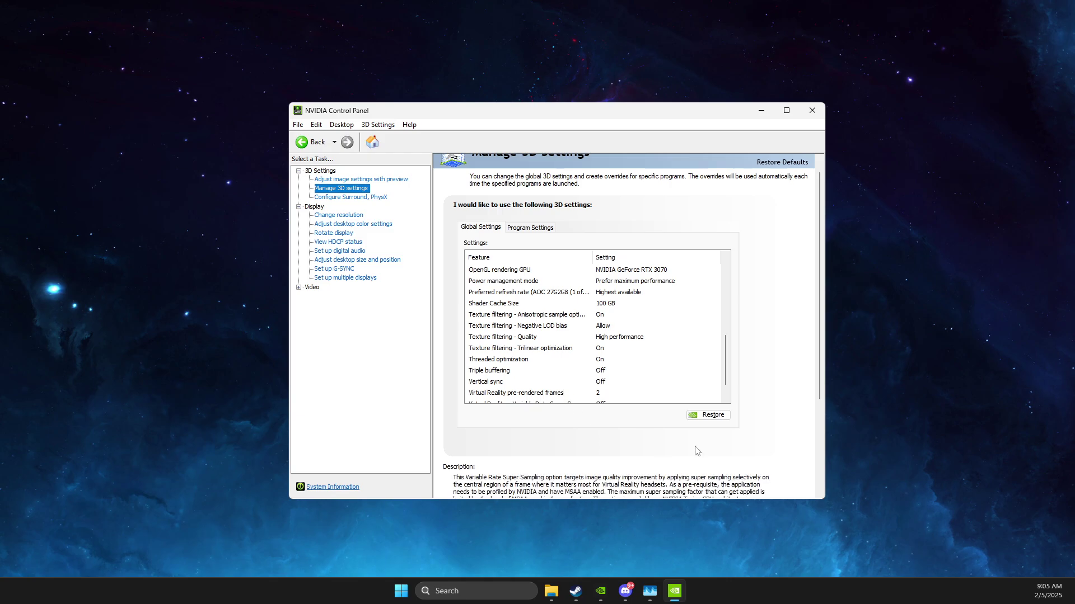
left_click(812, 111)
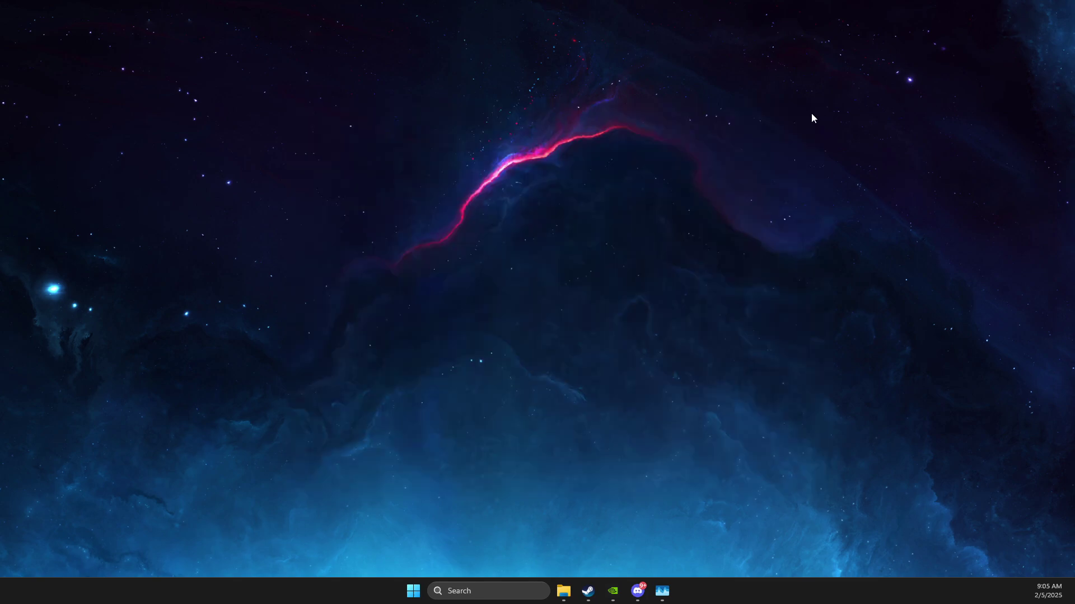
Open Windows Settings and go to the Game Bar page of the Gaming settings
left_click(477, 590)
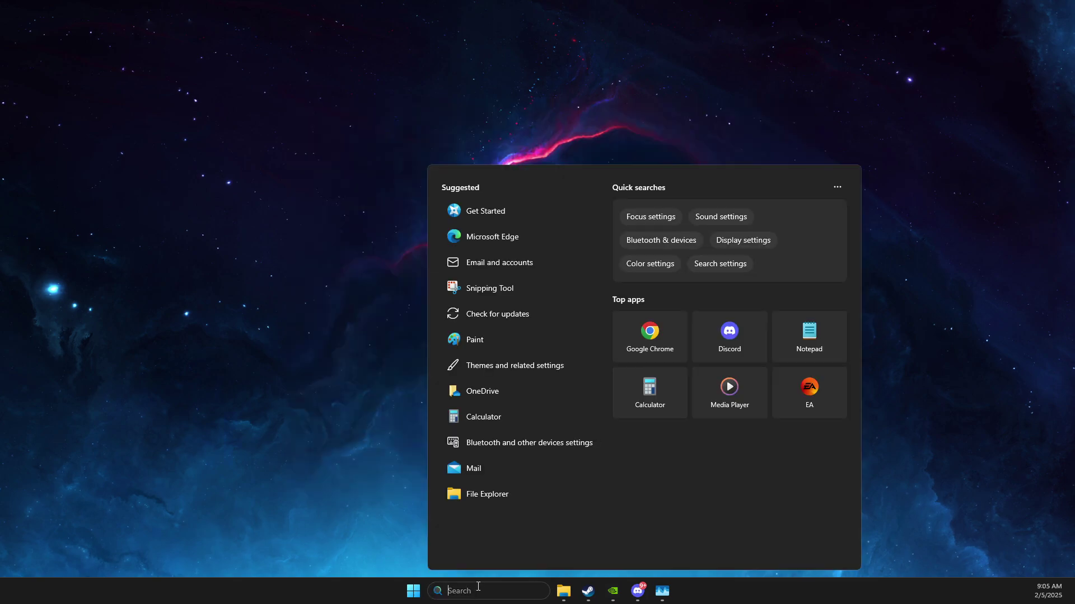
type("settings")
left_click(497, 242)
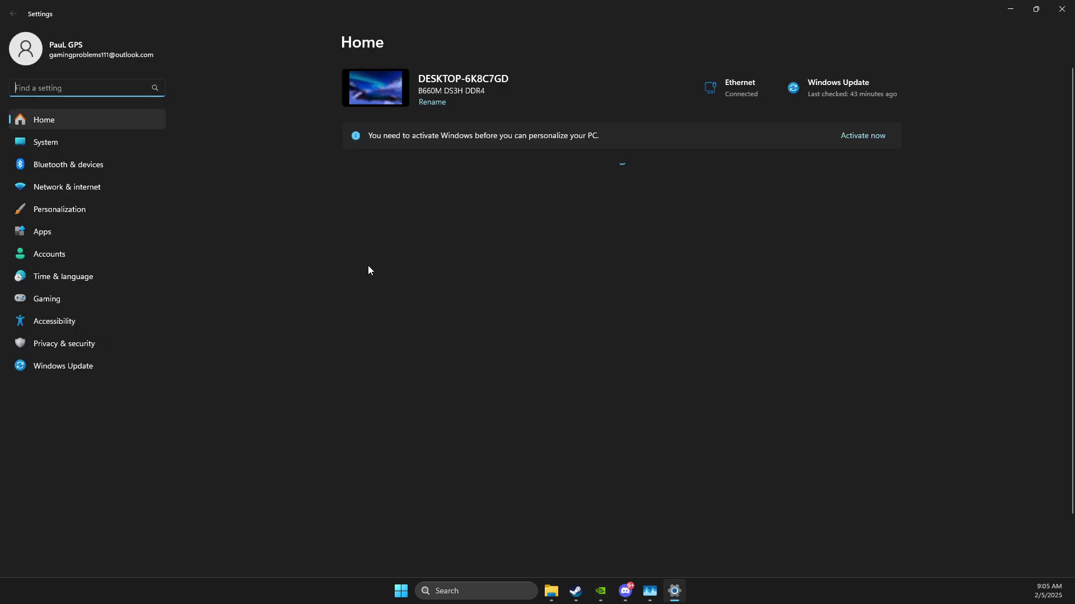
left_click(73, 304)
left_click(466, 96)
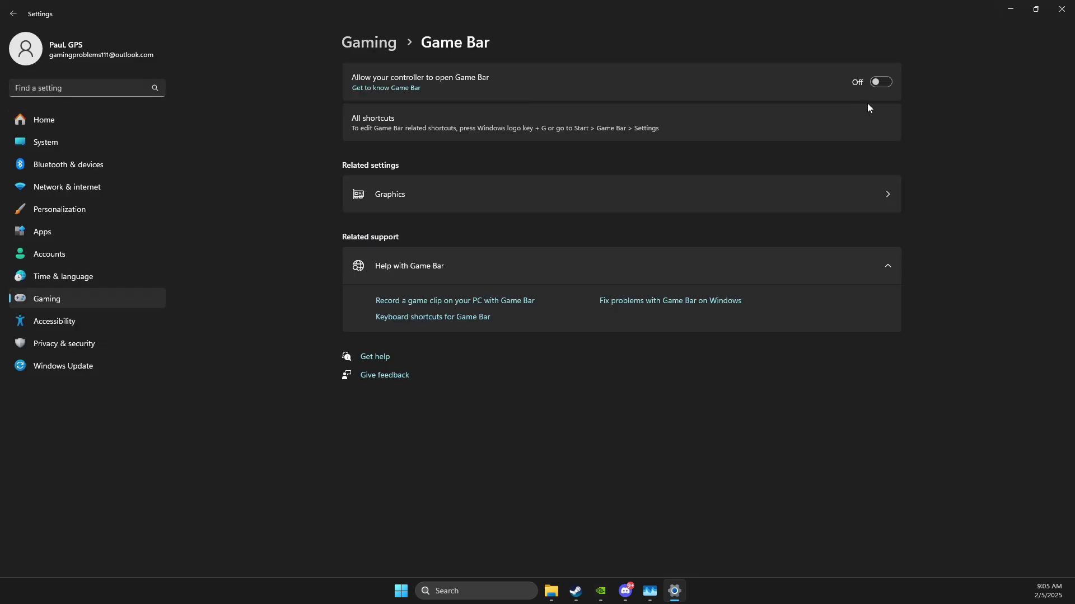
Check the Game Mode setting on the Gaming settings' Game Mode page and close Settings
left_click(90, 303)
left_click(429, 176)
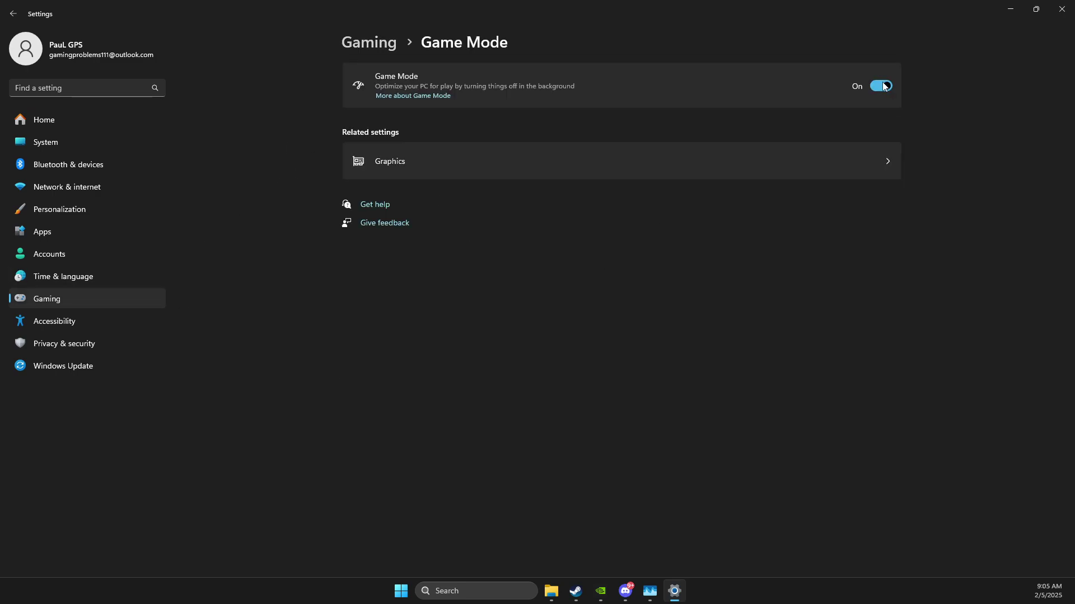
left_click(1064, 7)
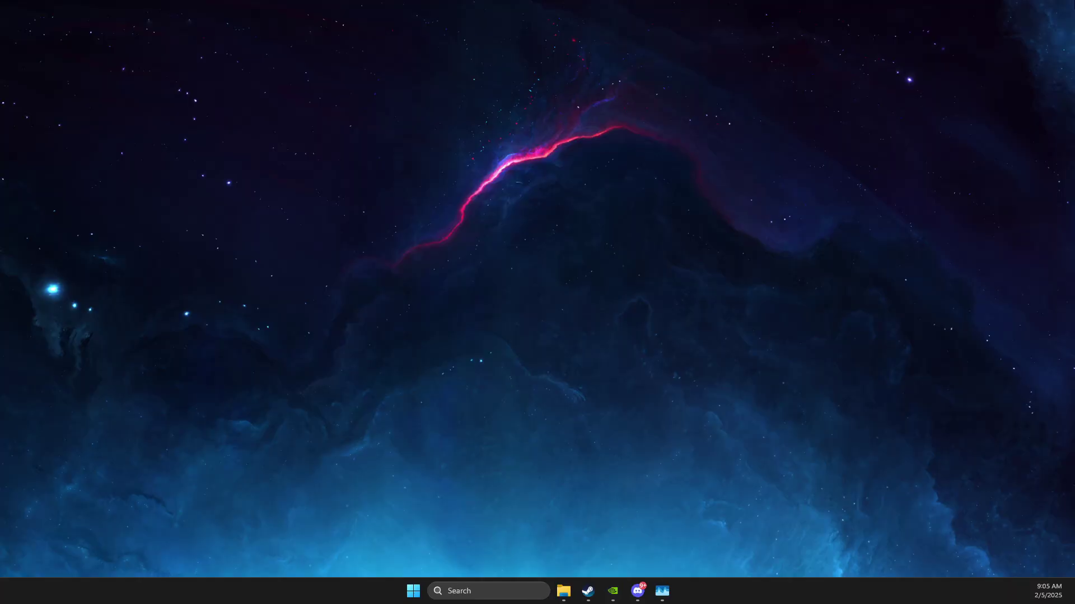
Search Windows for "services" and open the Services console
left_click(475, 592)
type("services")
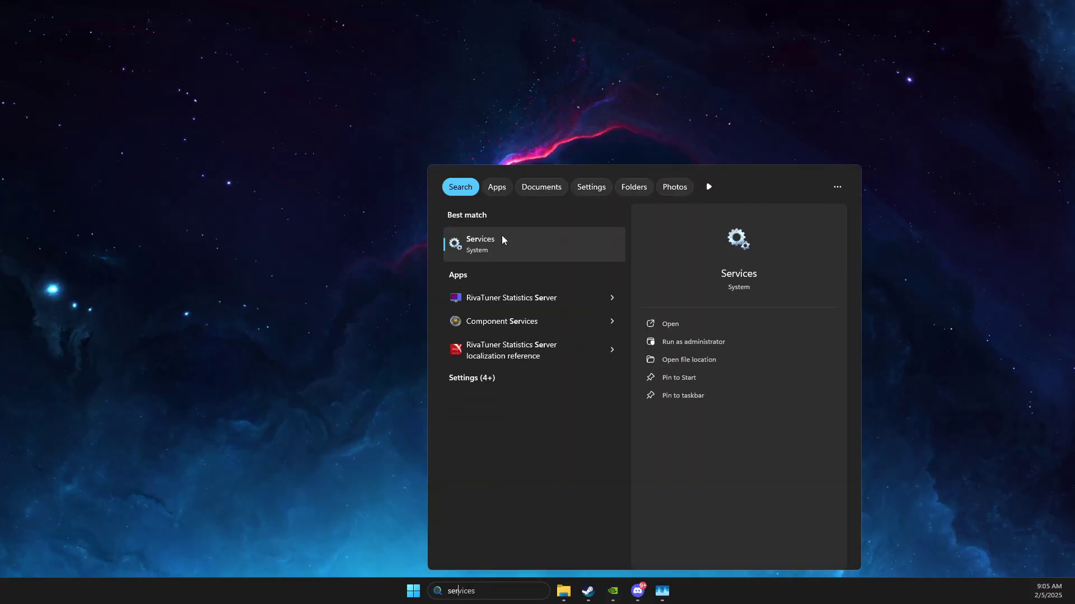
left_click(502, 235)
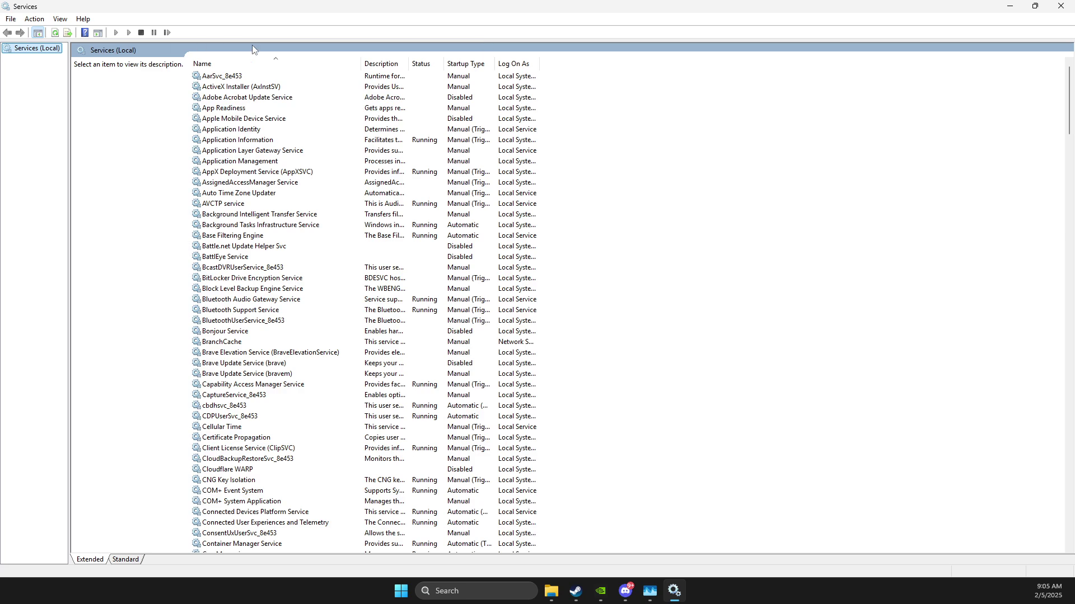
Find the SysMain service among the entries starting with S and open its properties
left_click(253, 88)
key("s")
key("s")
key("s")
key("s")
key("s")
key("s")
key("s")
key("s")
key("s")
key("s")
key("s")
key("s")
key("s")
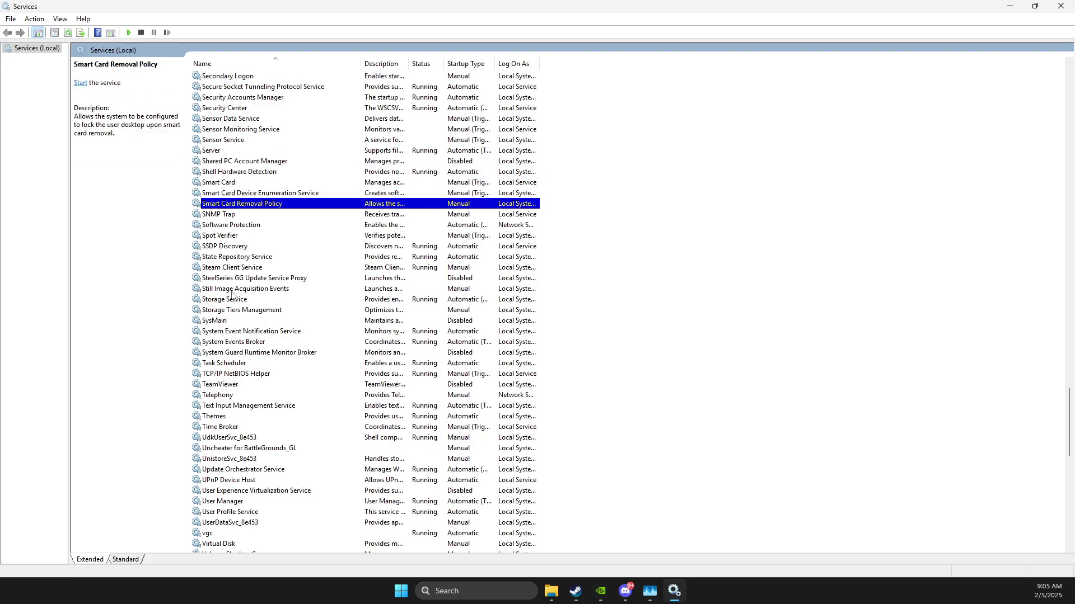
left_click(219, 322)
right_click(218, 324)
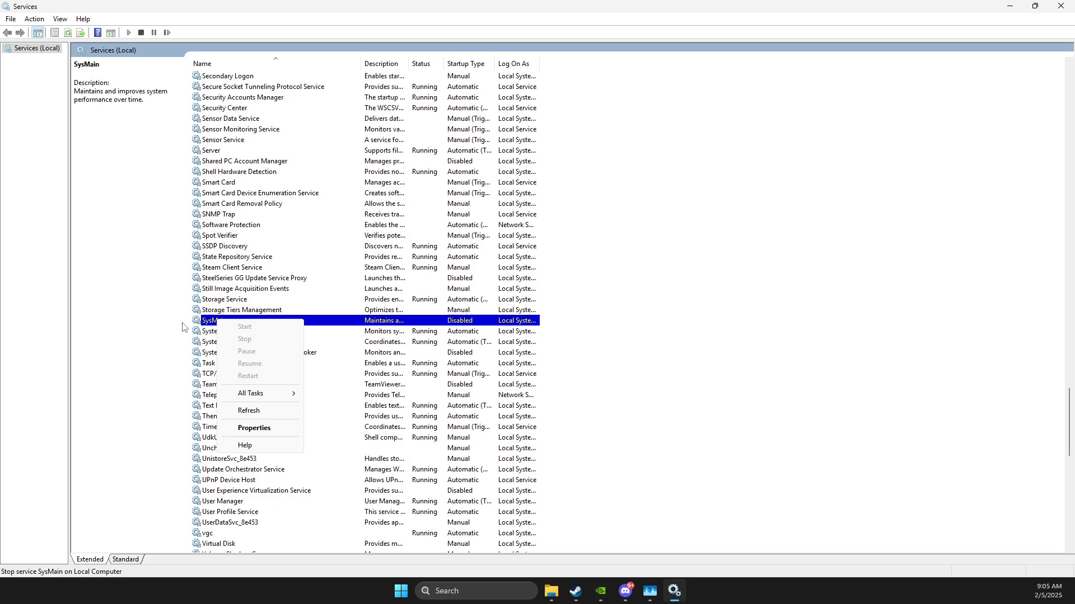
right_click(210, 323)
left_click(246, 429)
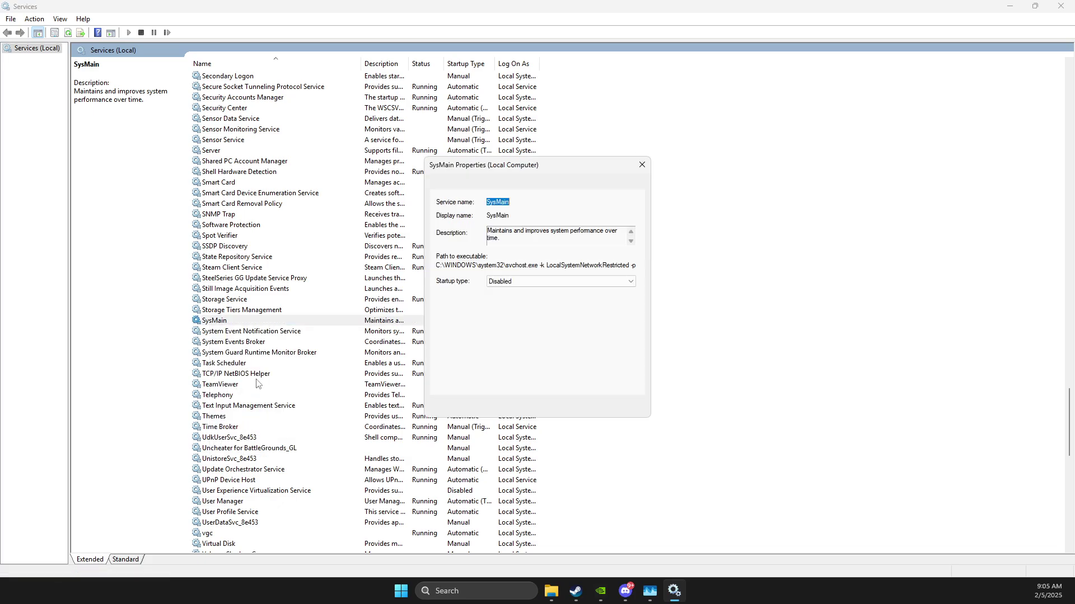
Set SysMain's startup type to Disabled, confirm the properties, and close the Services console
left_click(510, 282)
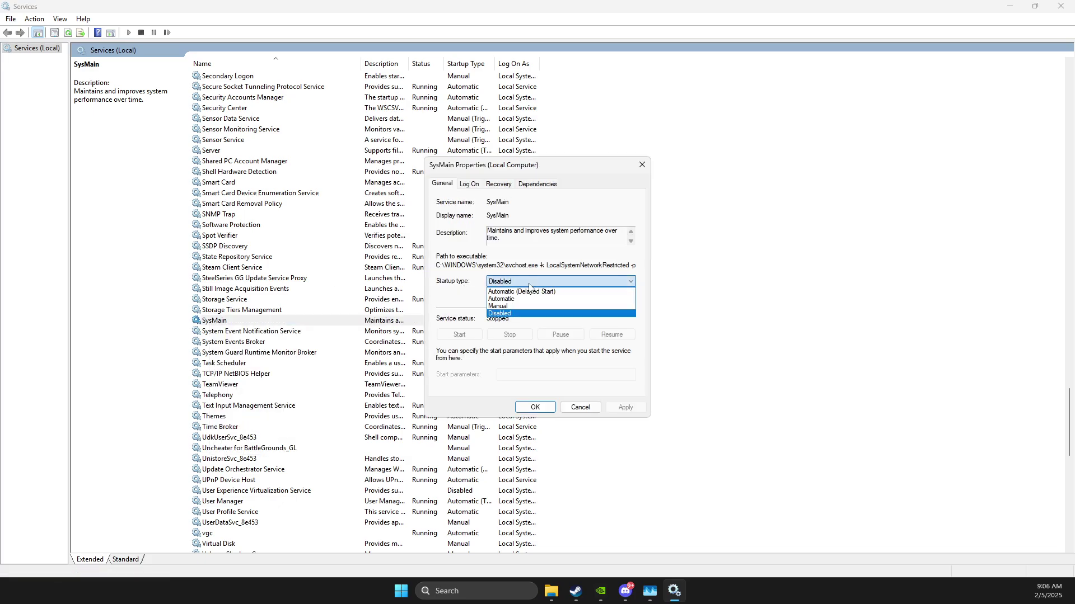
left_click(502, 317)
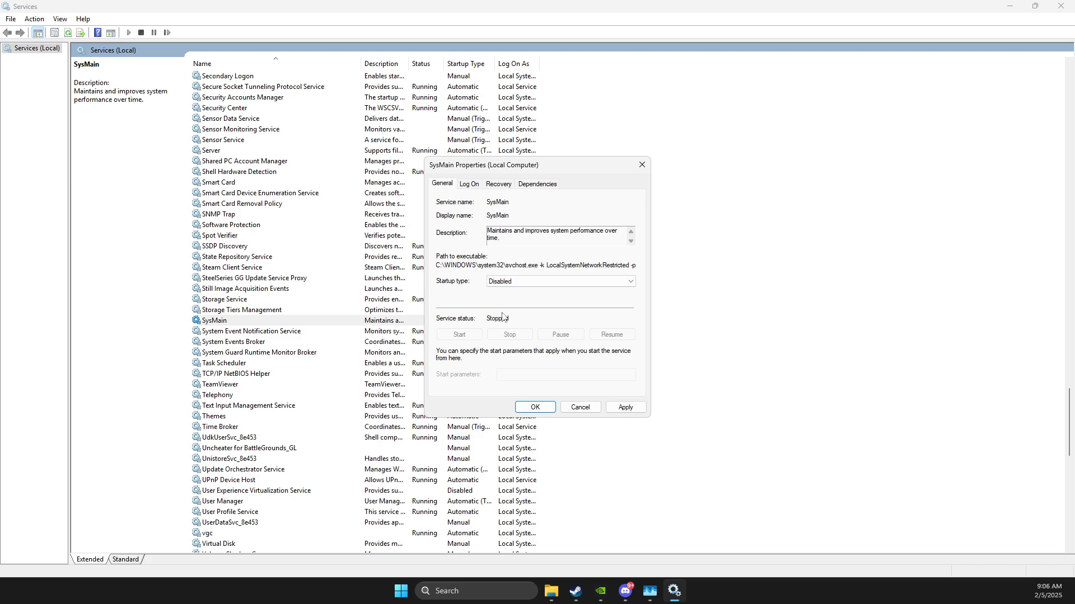
left_click(533, 407)
left_click(1060, 5)
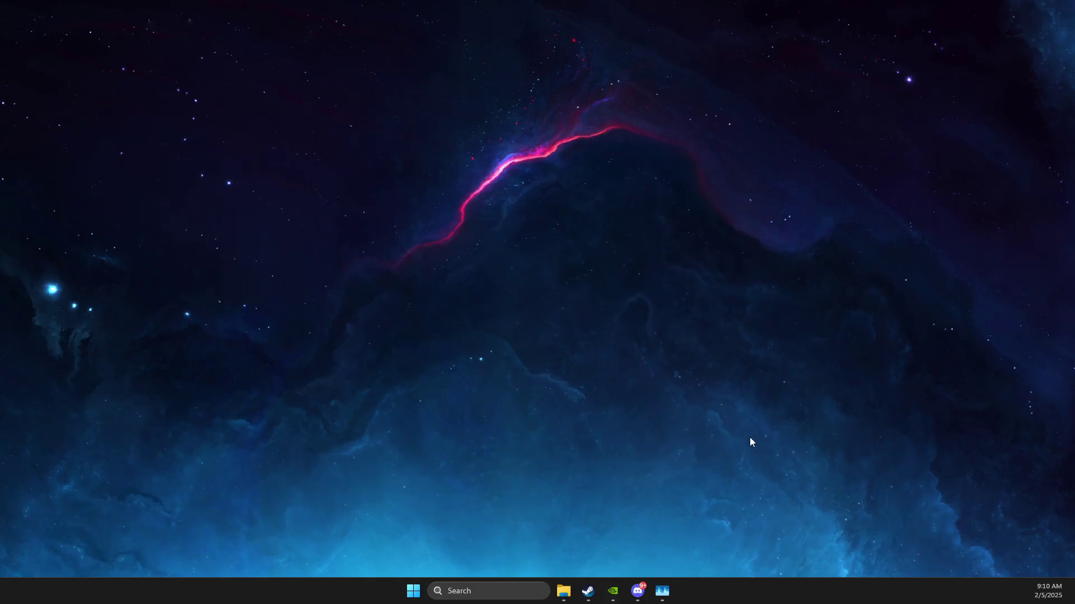
Switch to Steam and open War Thunder's local installation folder from the game's properties
mouse_move(588, 593)
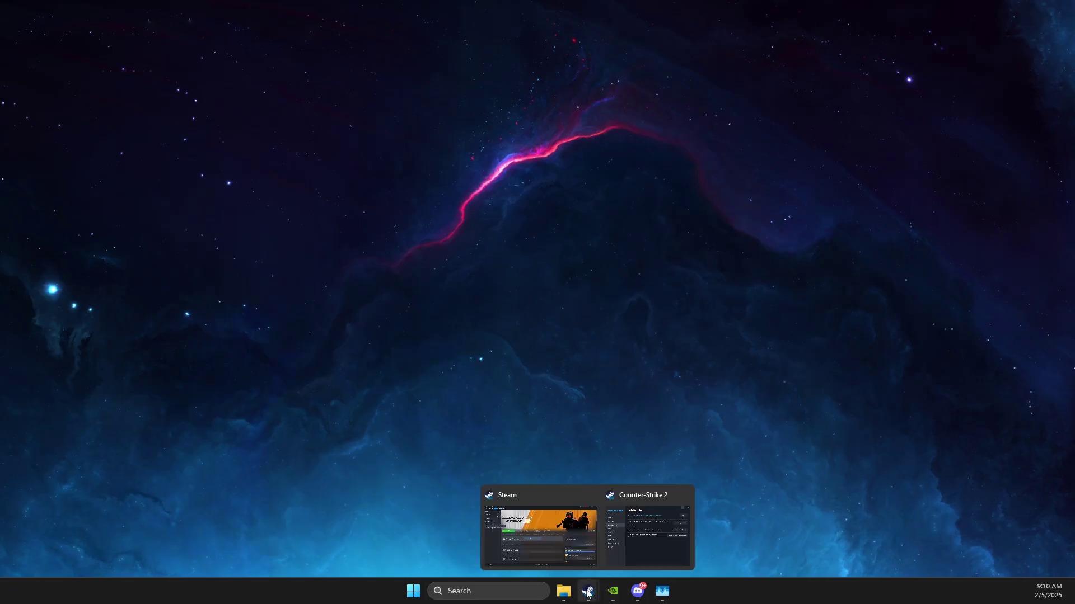
left_click(582, 534)
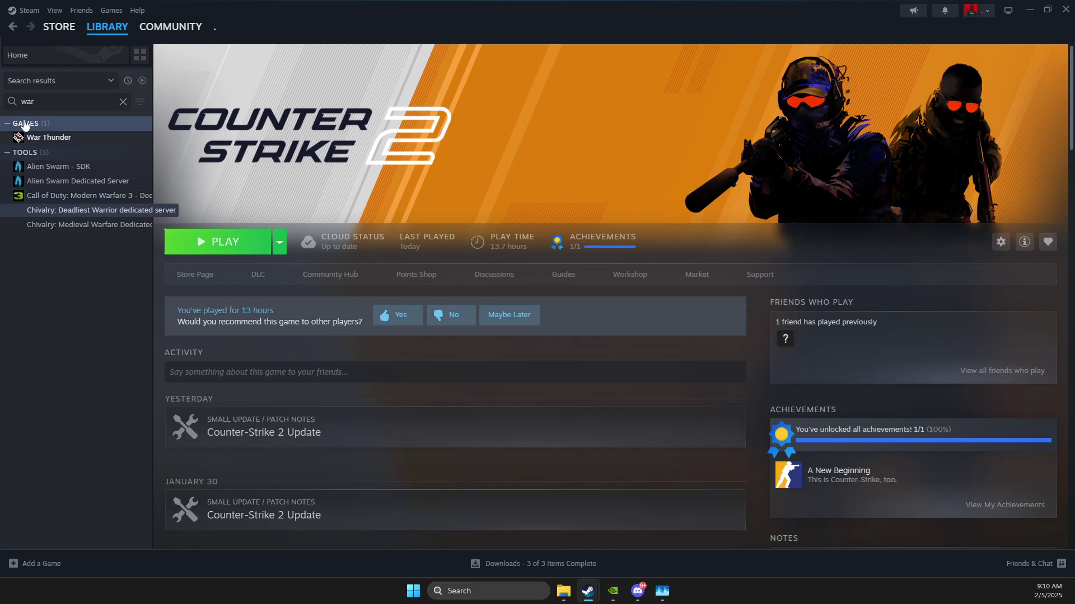
right_click(37, 140)
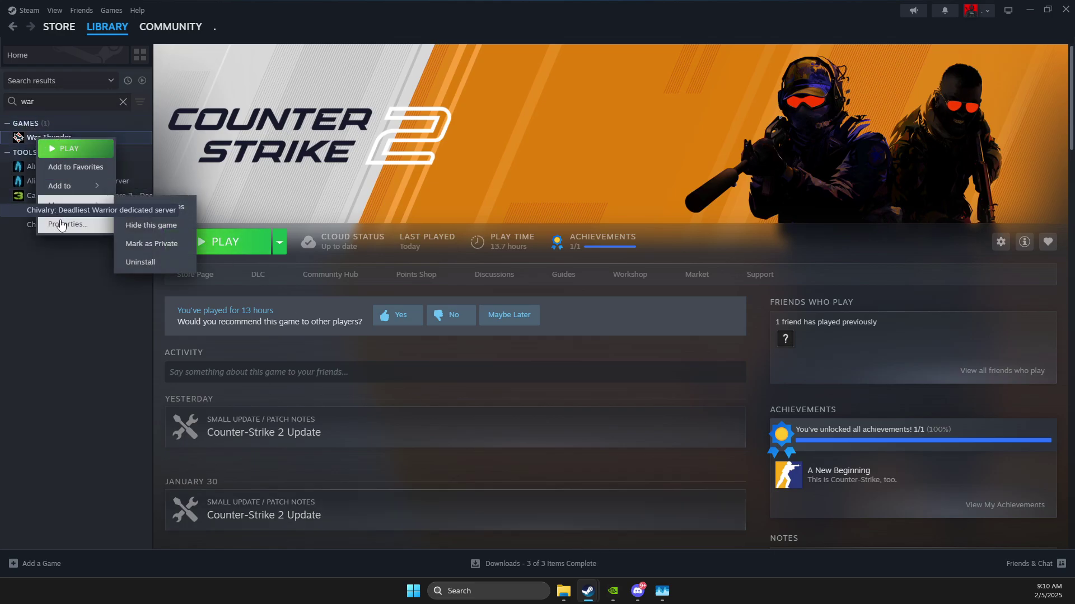
left_click(62, 224)
left_click(350, 227)
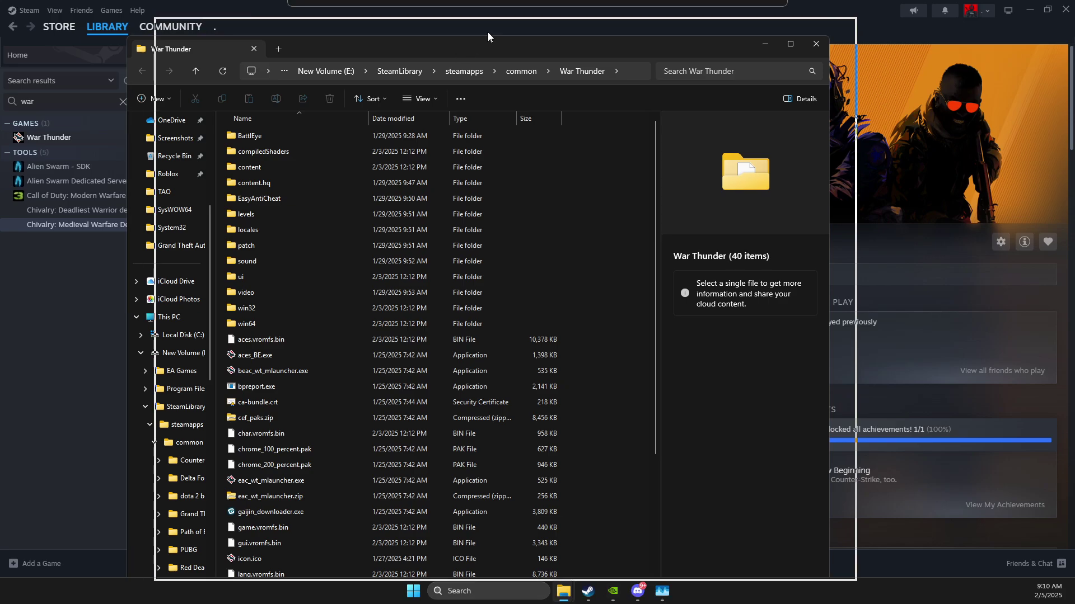
Disable fullscreen optimizations in the compatibility properties of beac_wt_mlauncher.exe in the War Thunder folder
scroll(358, 279, "down", 2)
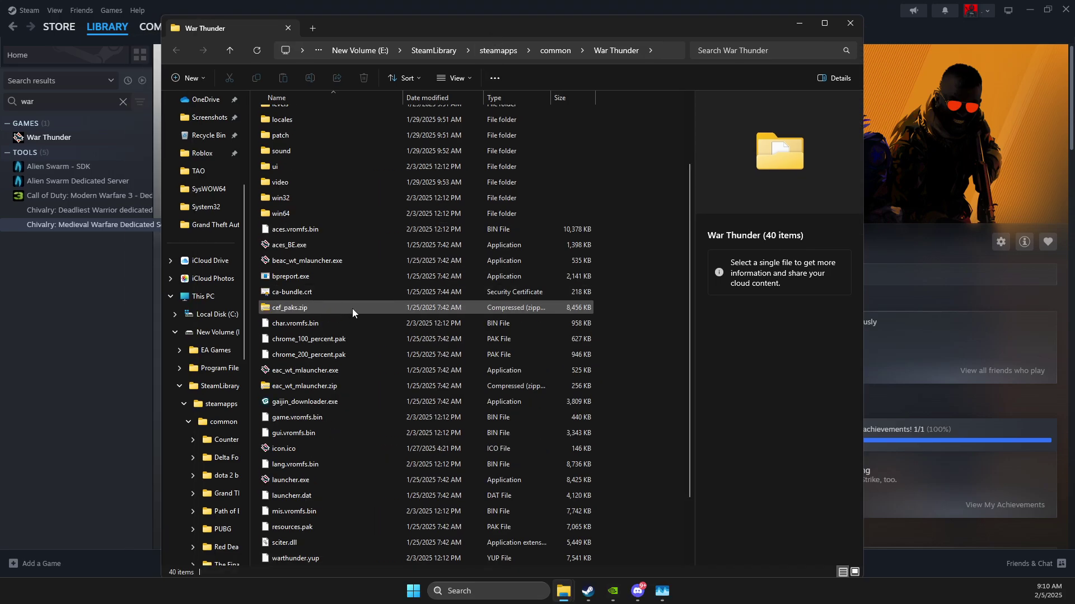
mouse_move(291, 267)
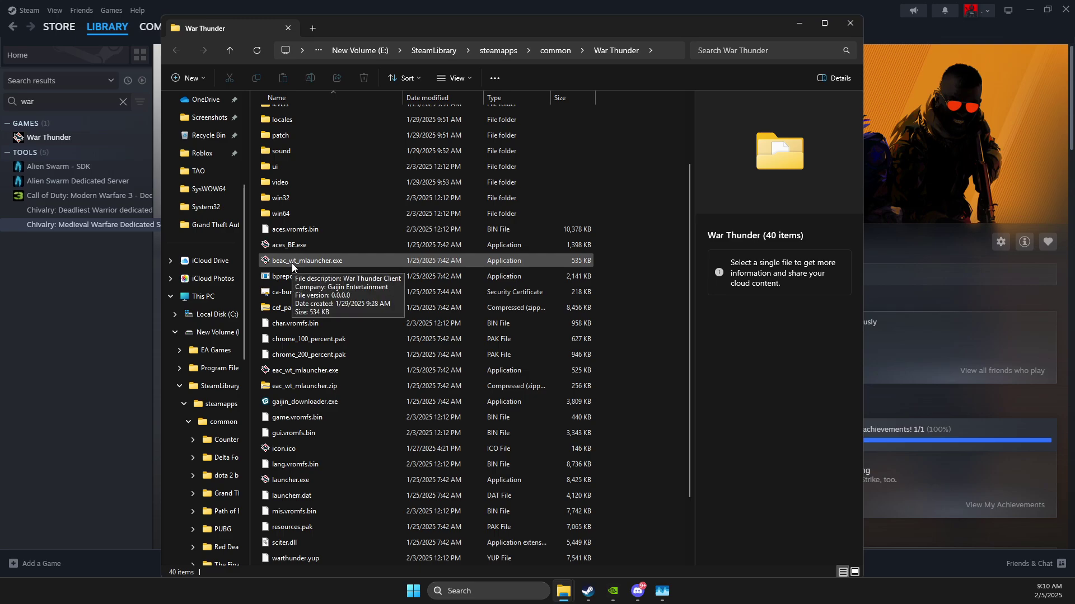
right_click(297, 261)
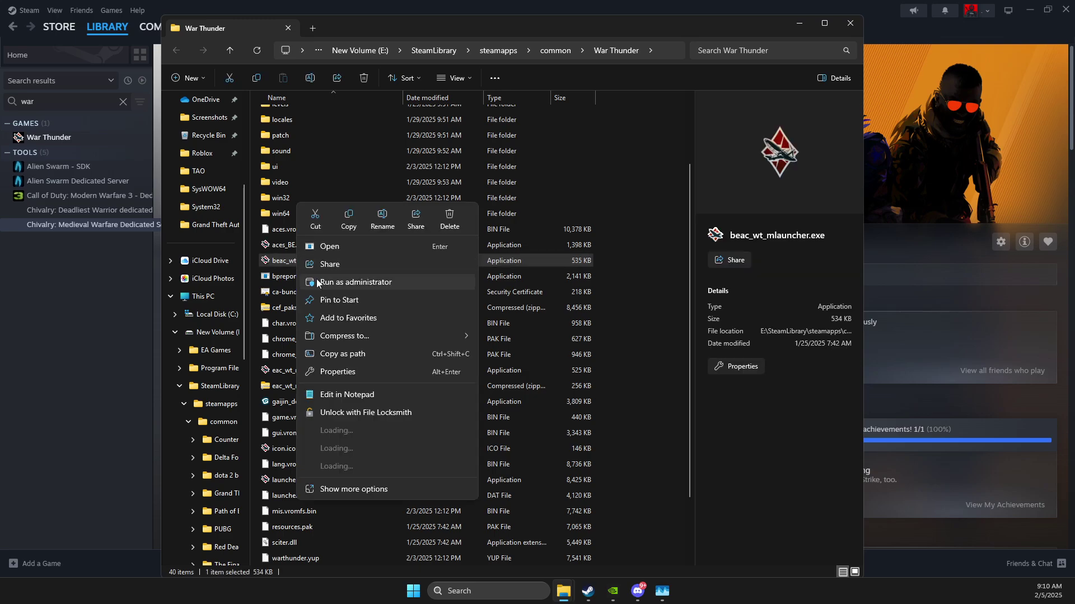
left_click(341, 489)
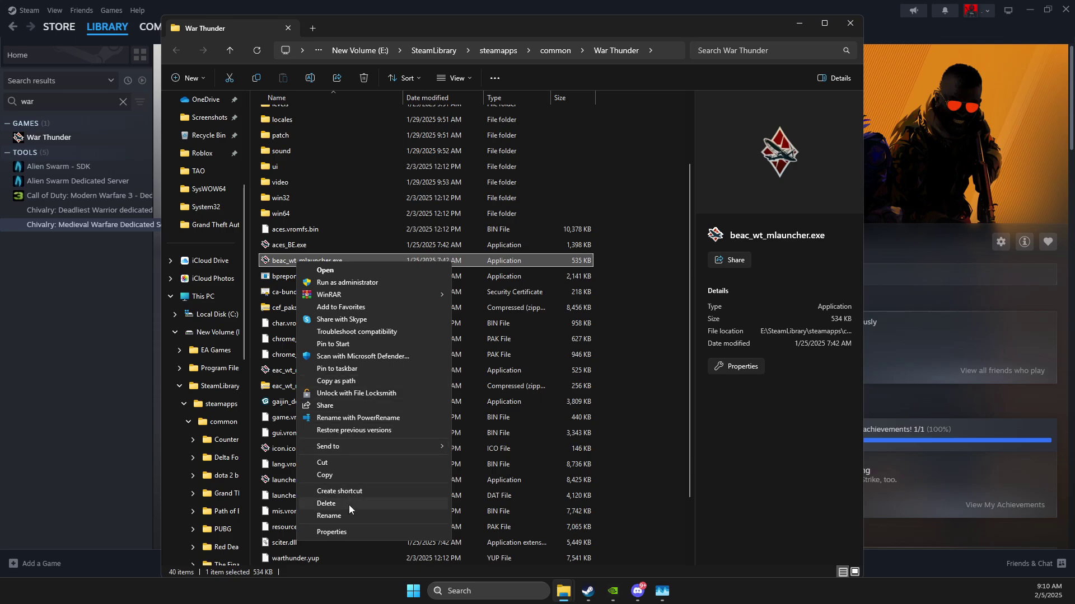
left_click(348, 531)
left_click(387, 293)
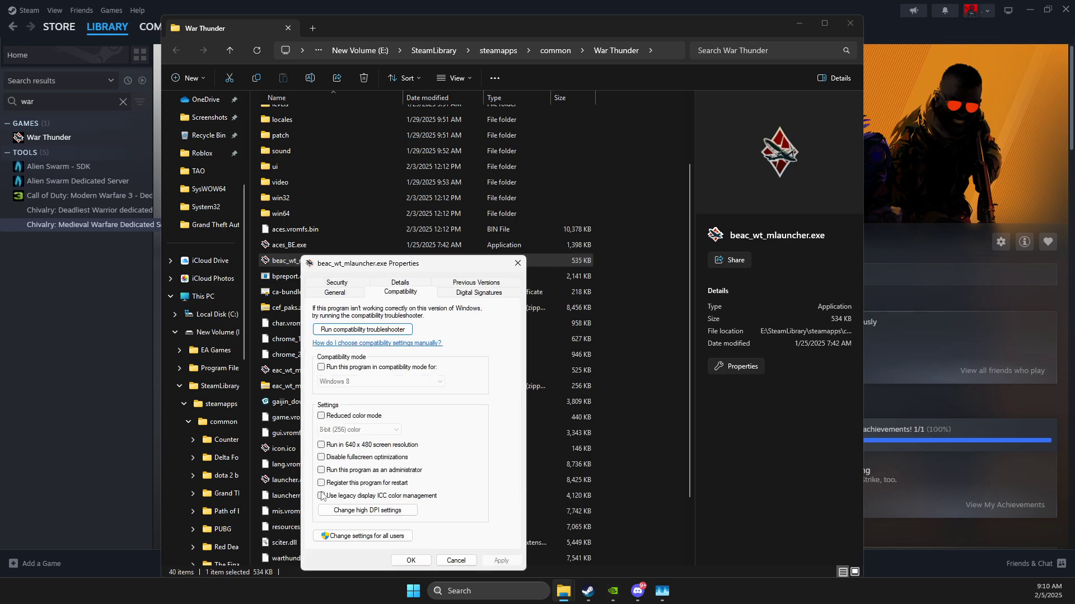
left_click(321, 458)
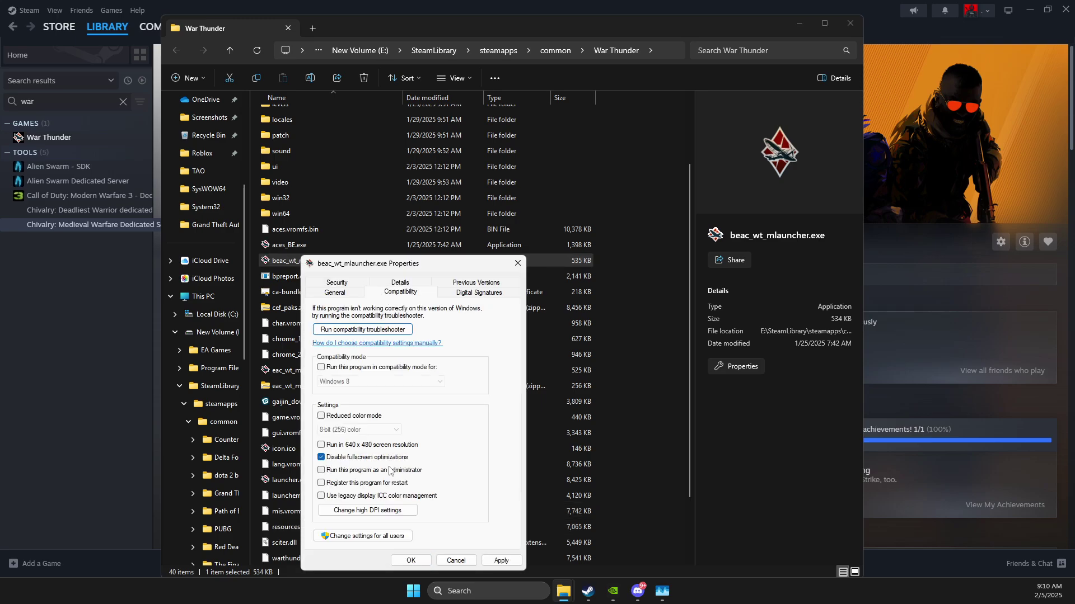
Override the high DPI scaling behavior for beac_wt_mlauncher.exe and confirm its properties
left_click(354, 512)
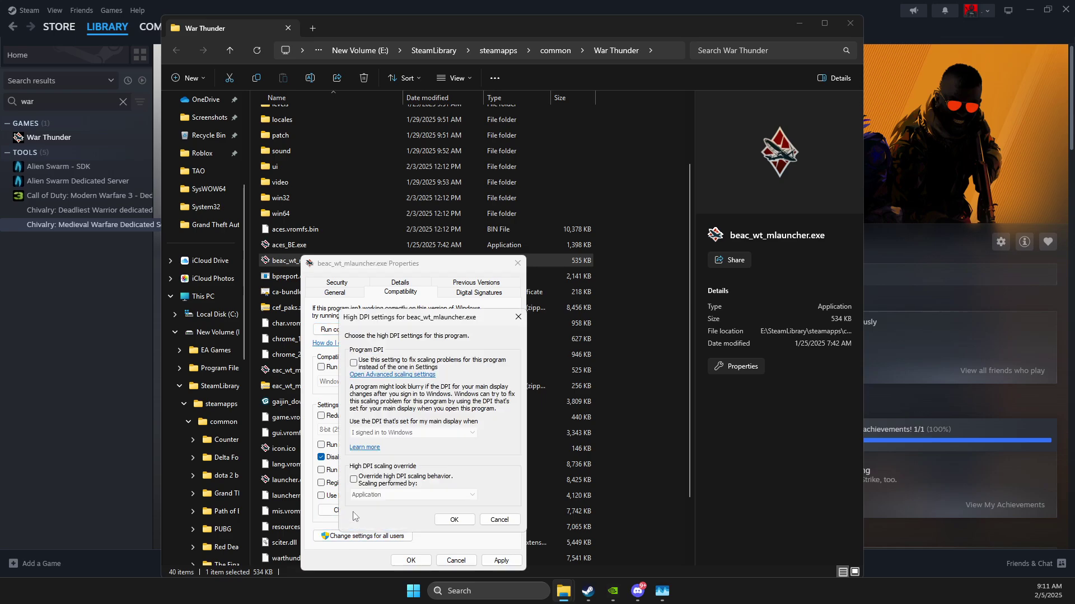
left_click(353, 479)
left_click(454, 519)
left_click(411, 561)
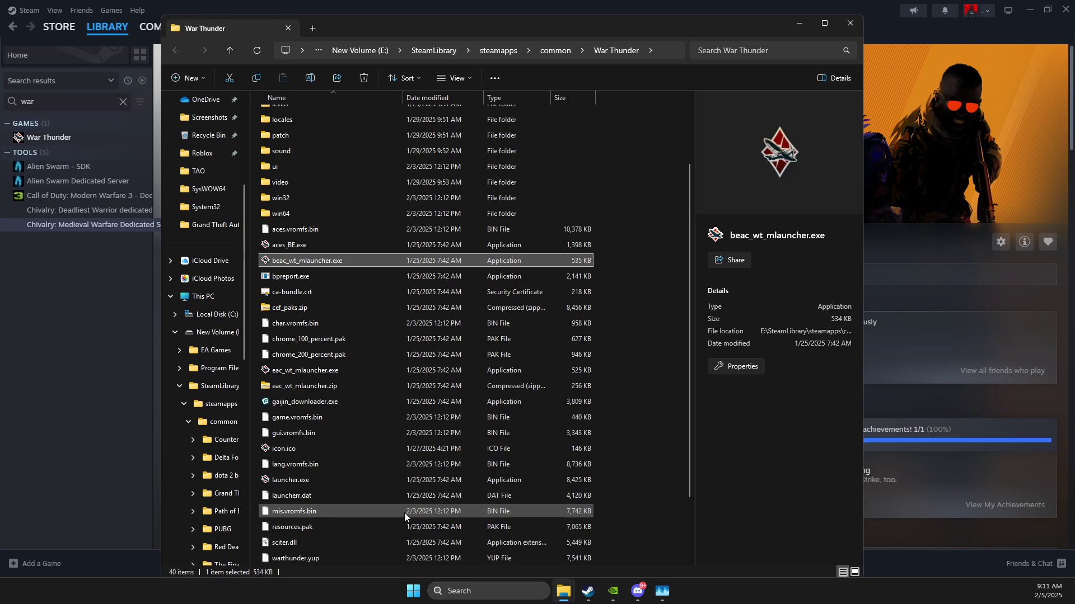
Disable fullscreen optimizations in the compatibility properties of eac_wt_mlauncher.exe
left_click(290, 372)
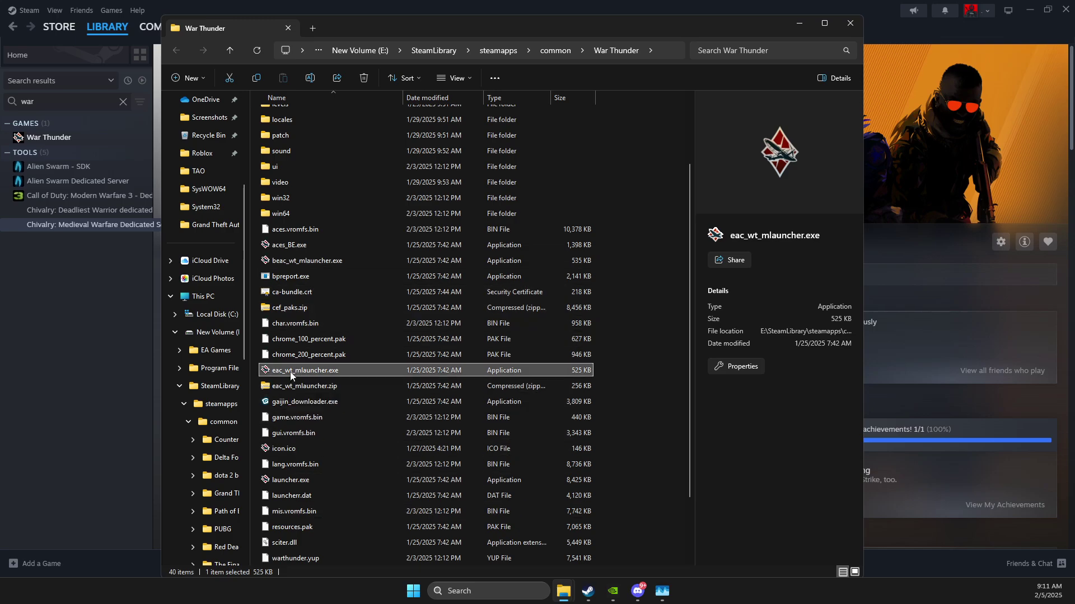
right_click(290, 371)
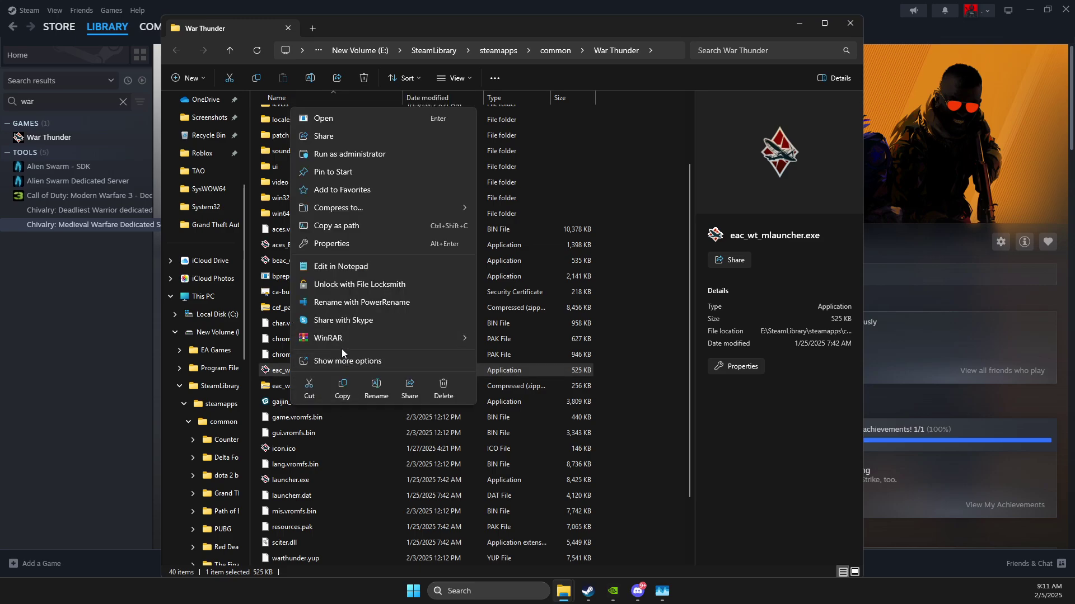
left_click(336, 360)
left_click(326, 363)
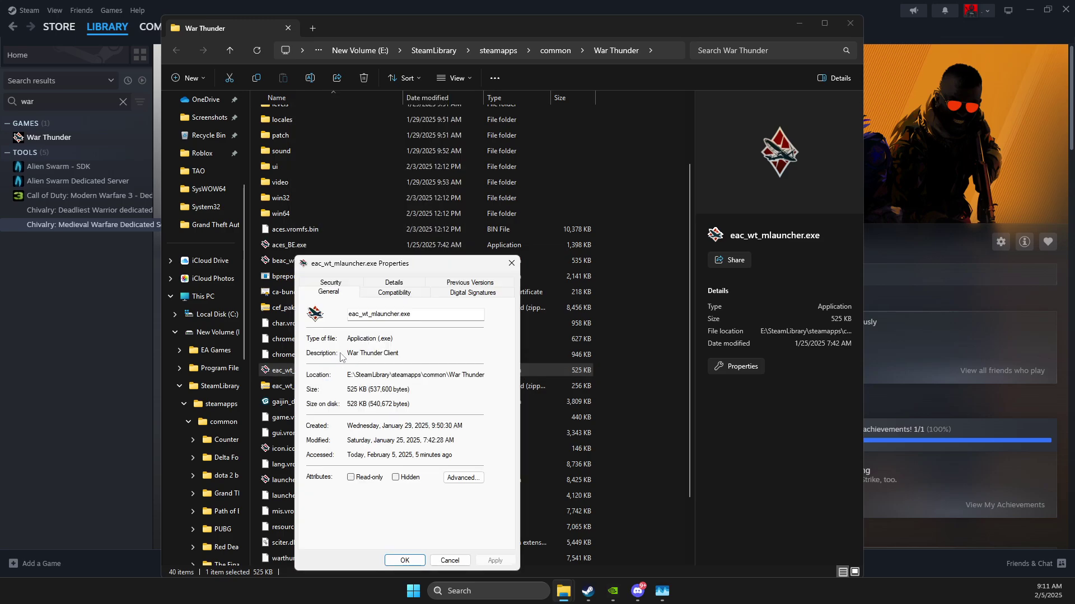
left_click(394, 295)
left_click(315, 458)
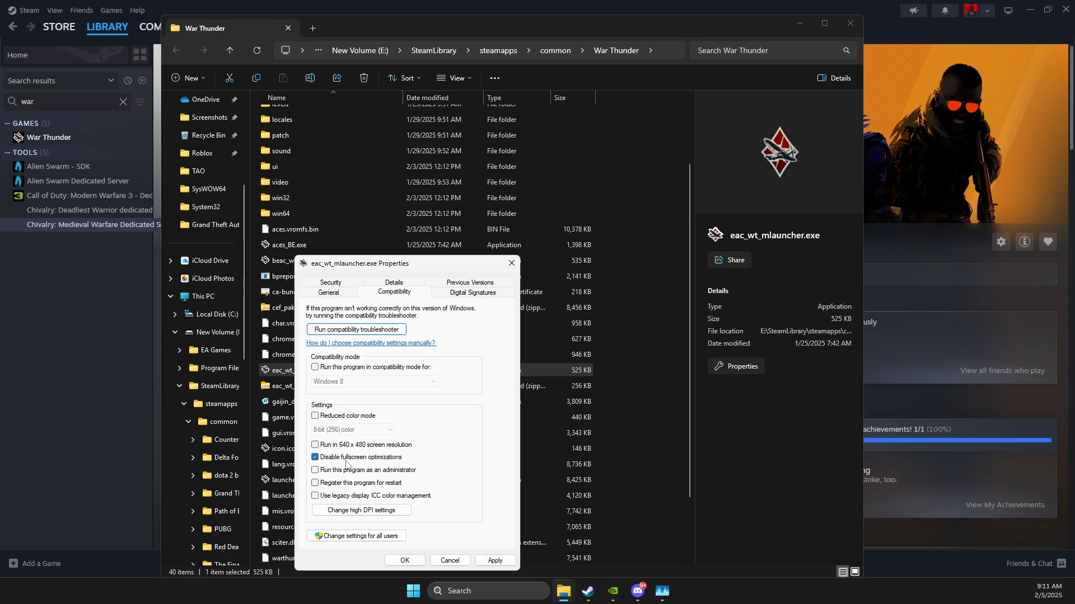
Override high DPI scaling for eac_wt_mlauncher.exe with scaling performed by Application, and apply the properties
left_click(343, 512)
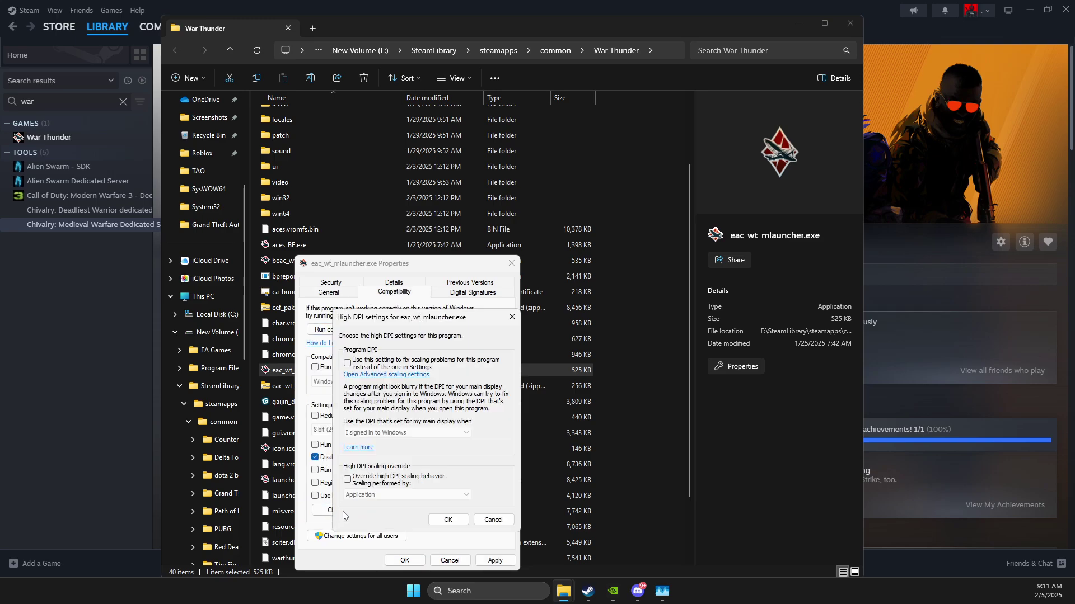
left_click(347, 480)
left_click(387, 496)
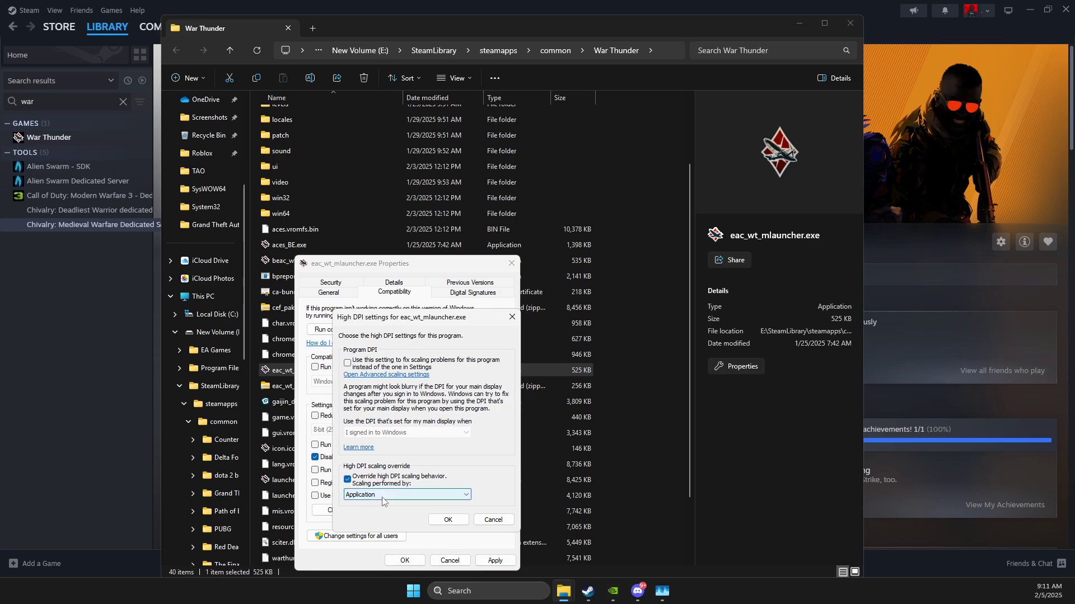
left_click(384, 503)
left_click(448, 519)
left_click(495, 561)
left_click(405, 560)
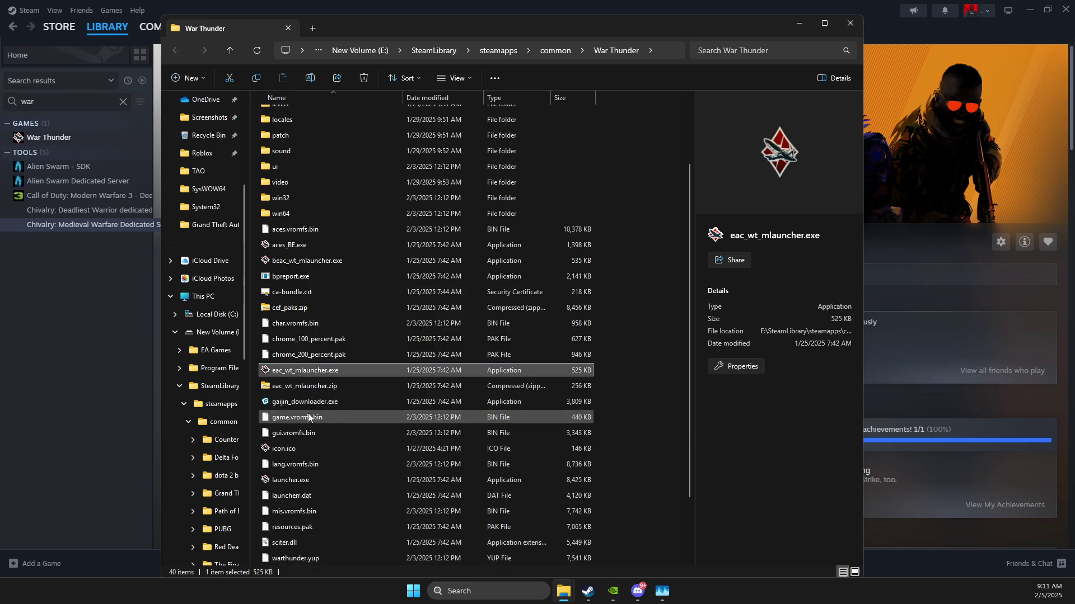
Disable fullscreen optimizations in the compatibility properties of launcher.exe in the War Thunder folder
scroll(309, 433, "down", 1)
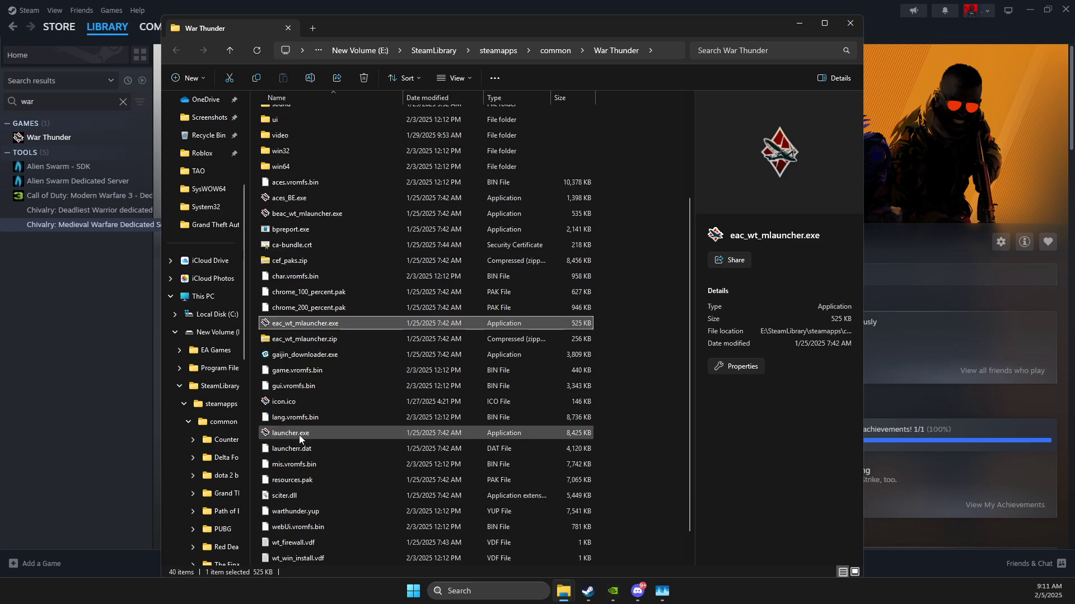
left_click(299, 435)
right_click(299, 434)
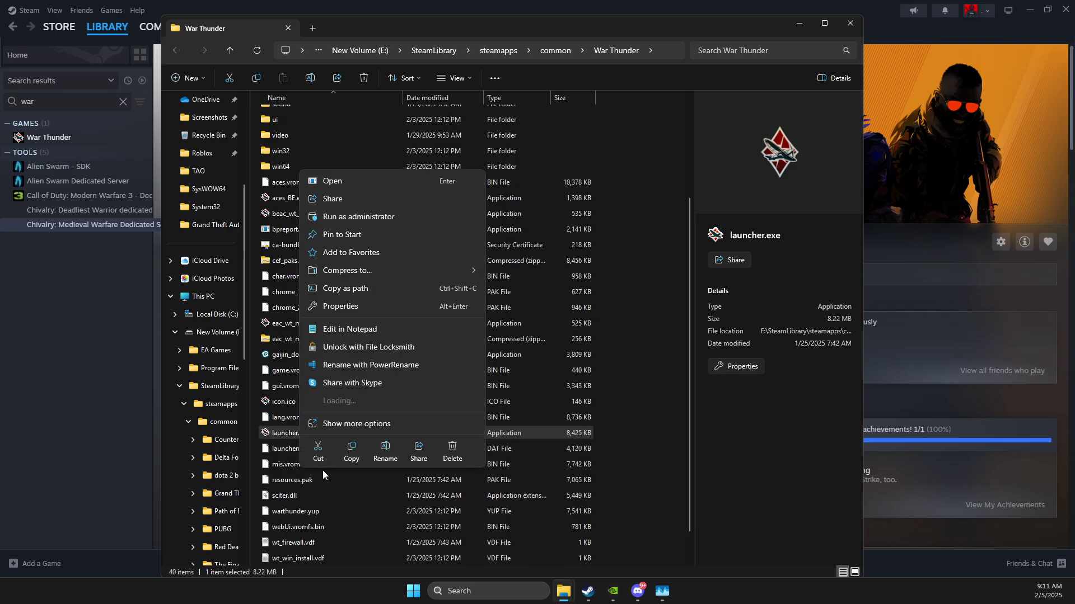
left_click(352, 421)
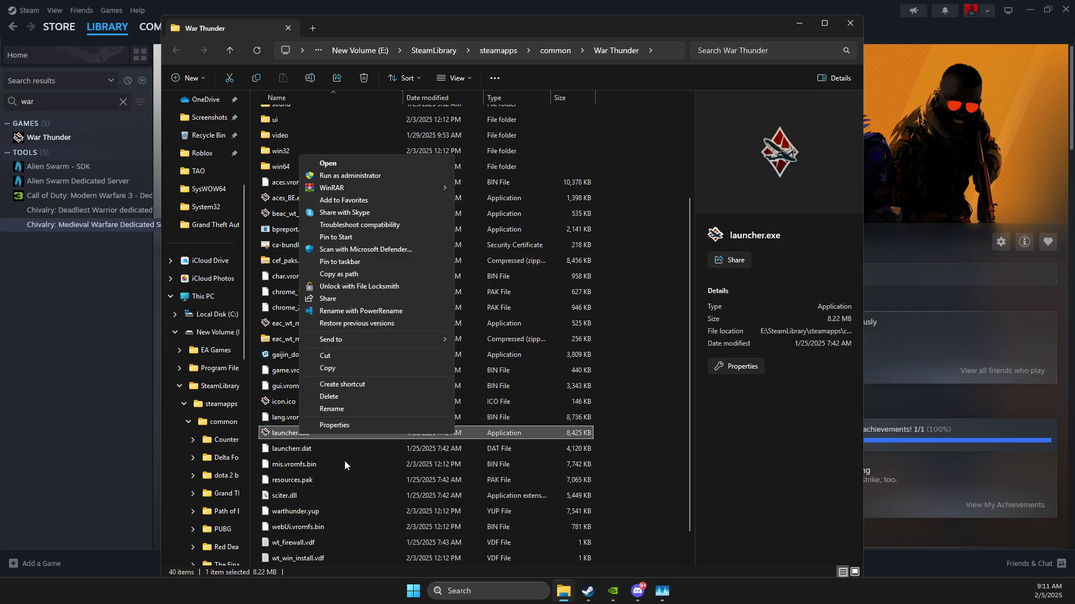
left_click(337, 429)
left_click(398, 295)
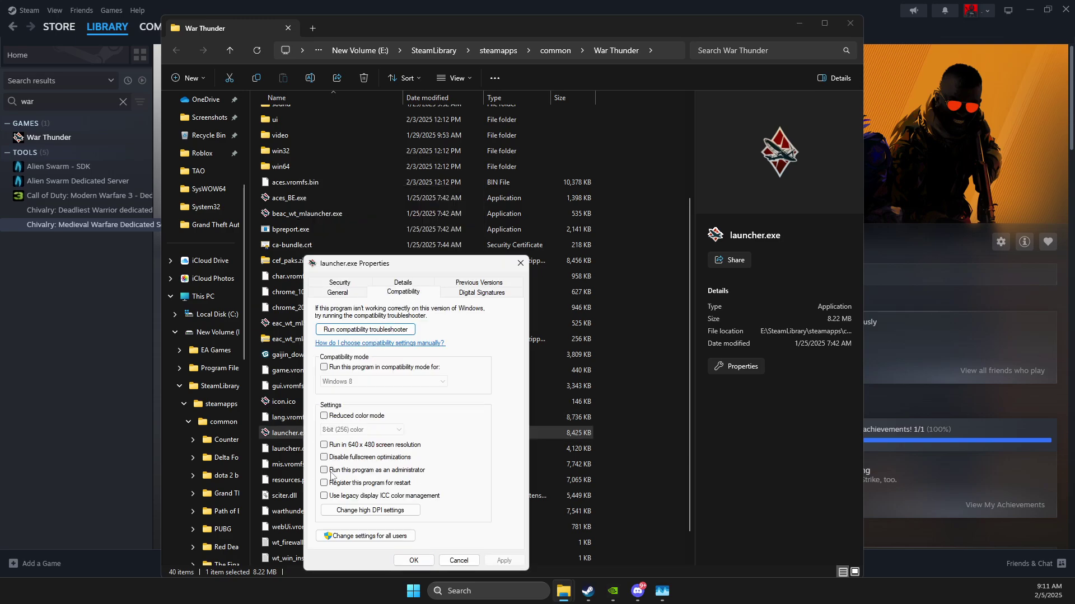
left_click(324, 458)
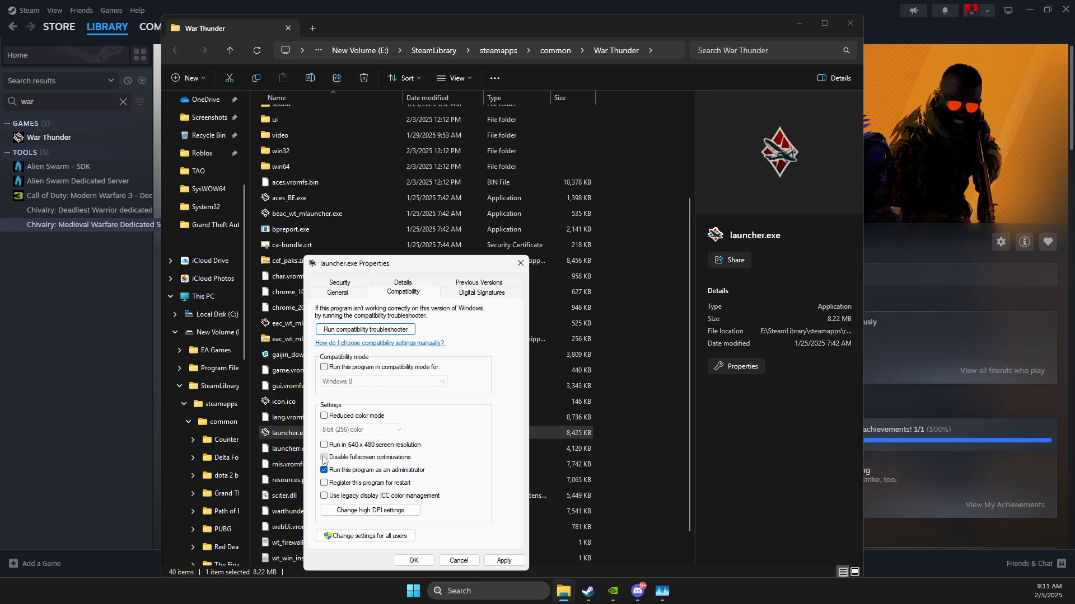
Override the high DPI scaling behavior for launcher.exe, then apply and confirm its properties
left_click(345, 512)
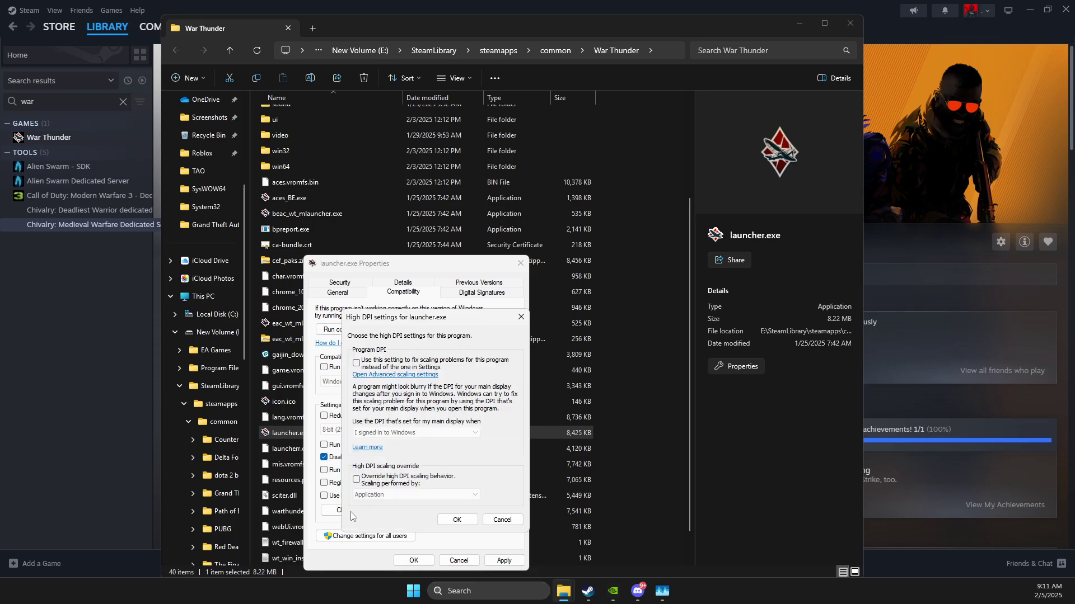
left_click(356, 480)
left_click(457, 520)
left_click(503, 560)
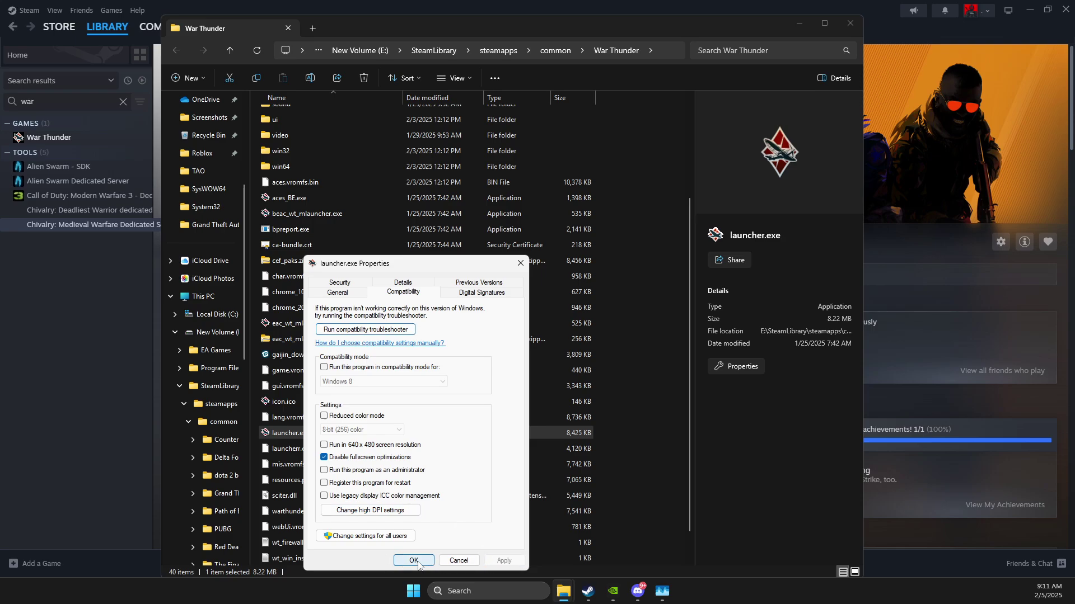
left_click(413, 560)
Open the win32 subfolder of the War Thunder folder and sort its files by size, largest first
scroll(375, 449, "up", 3)
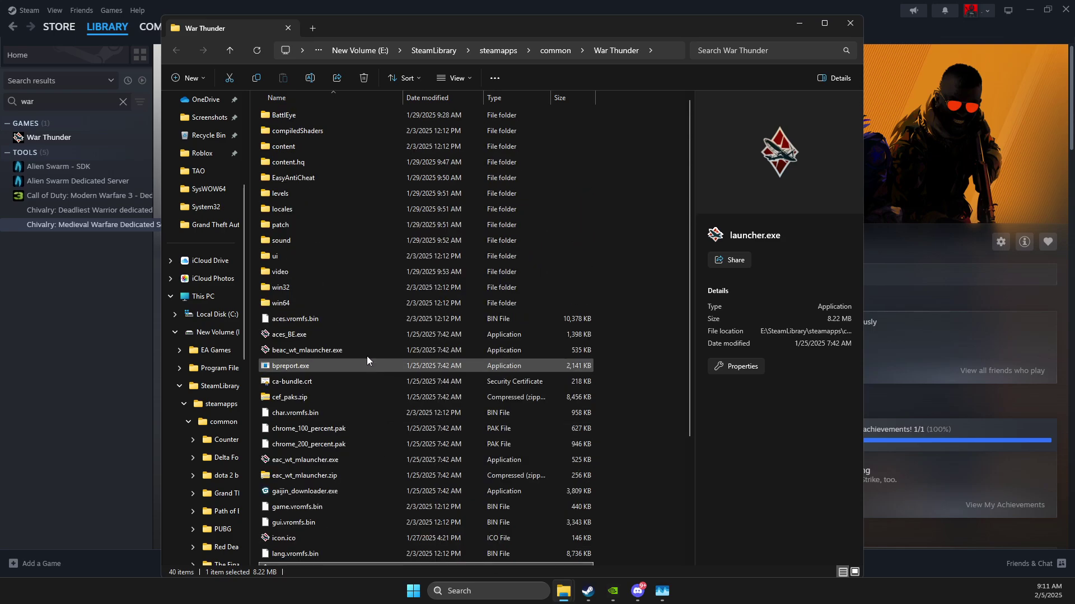
double_click(289, 287)
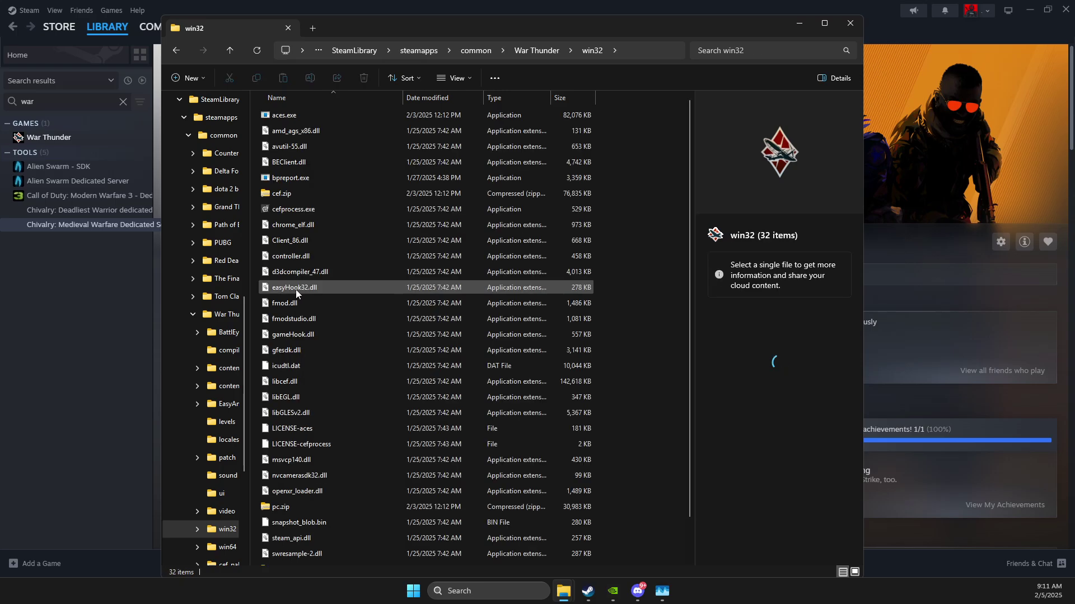
left_click(566, 100)
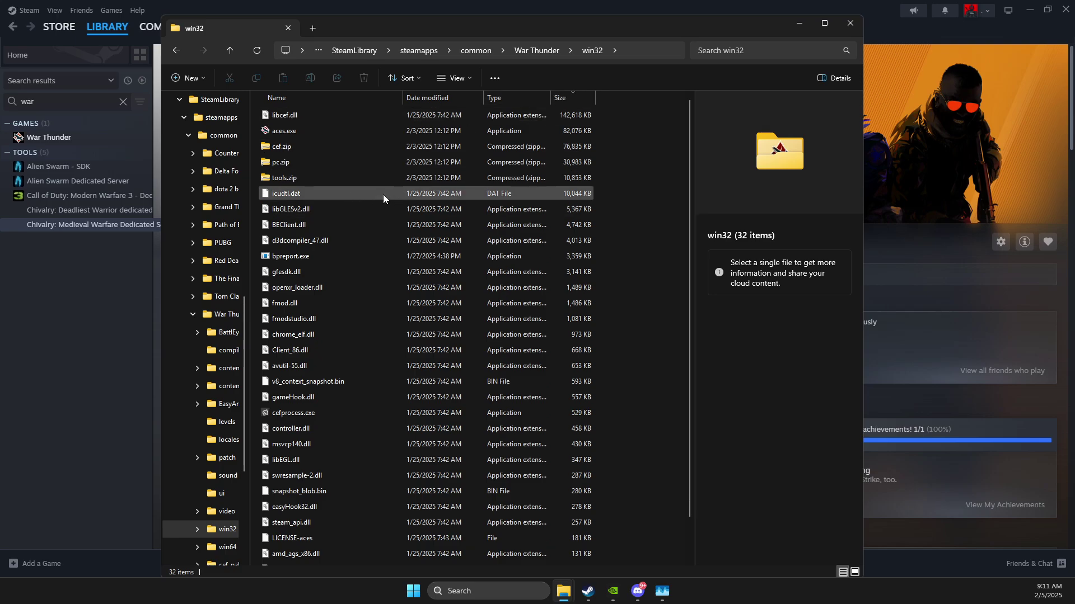
Disable fullscreen optimizations in the compatibility properties of aces.exe in the win32 folder
left_click(298, 133)
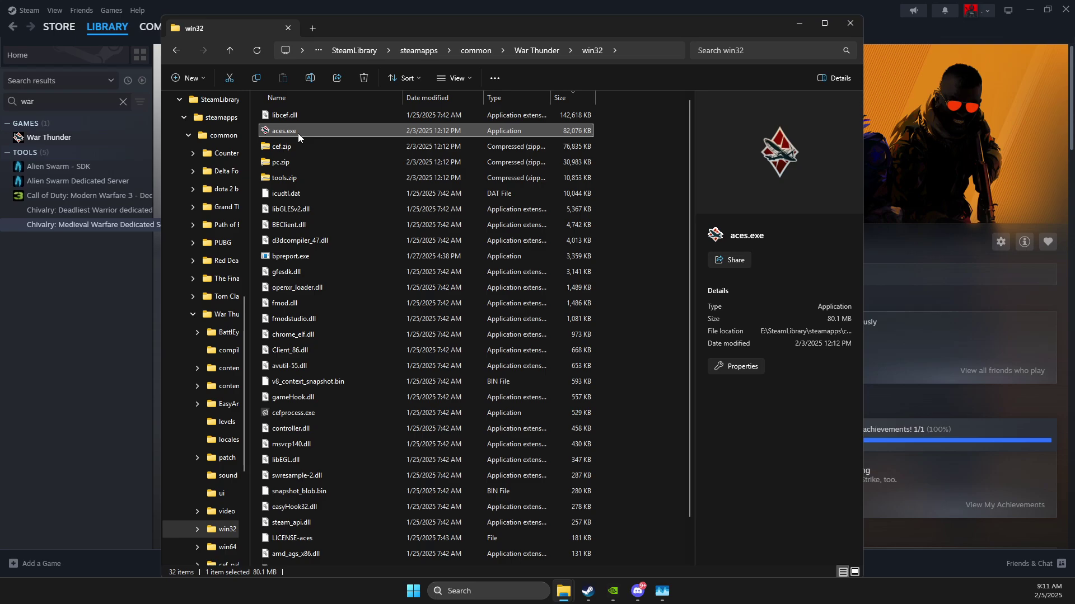
right_click(298, 134)
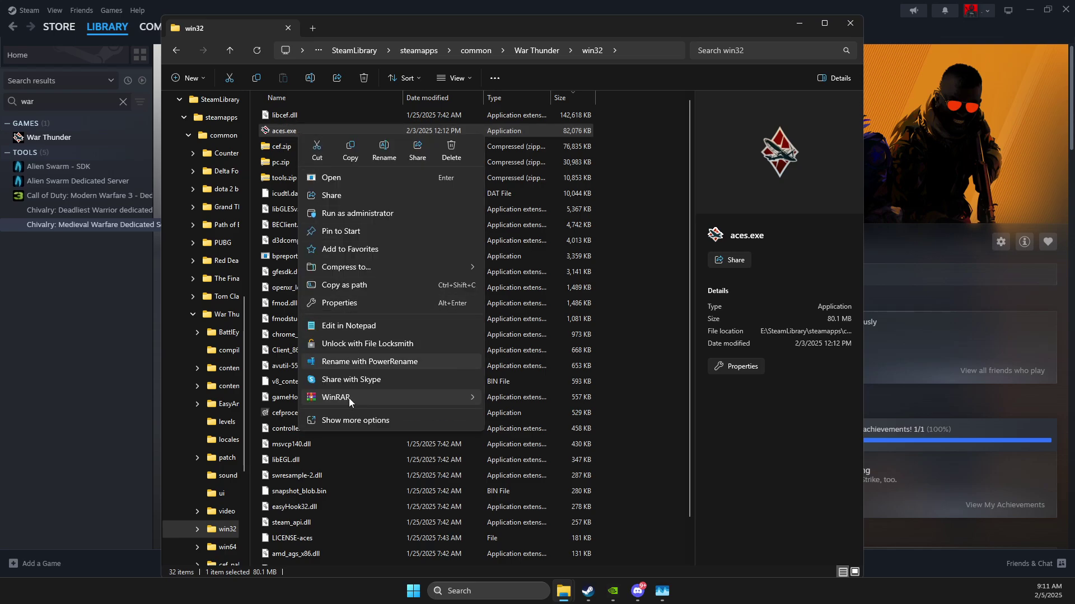
left_click(351, 419)
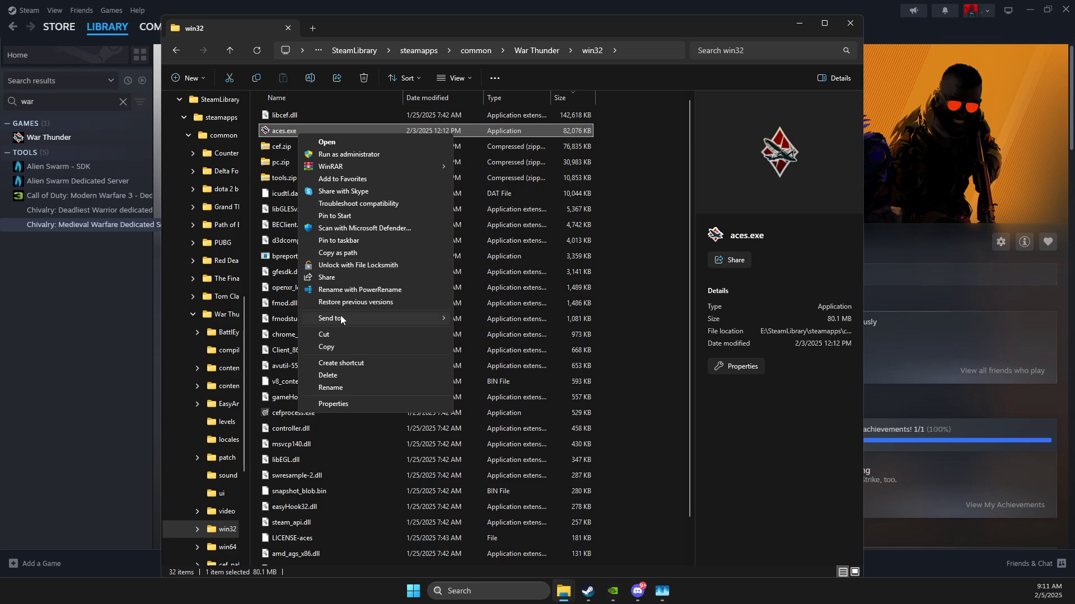
left_click(334, 403)
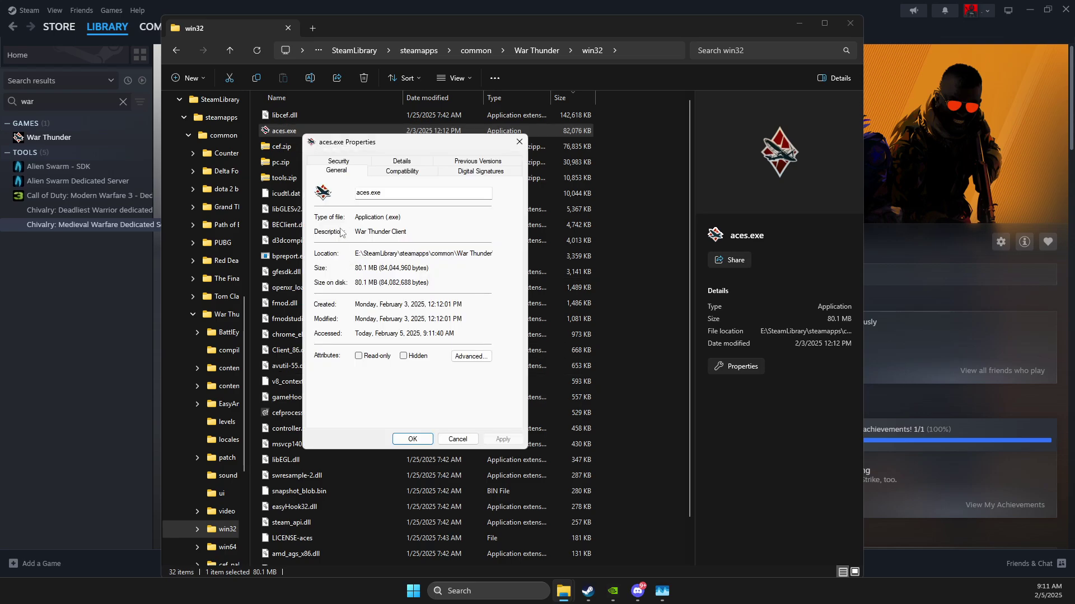
left_click(398, 173)
left_click(323, 336)
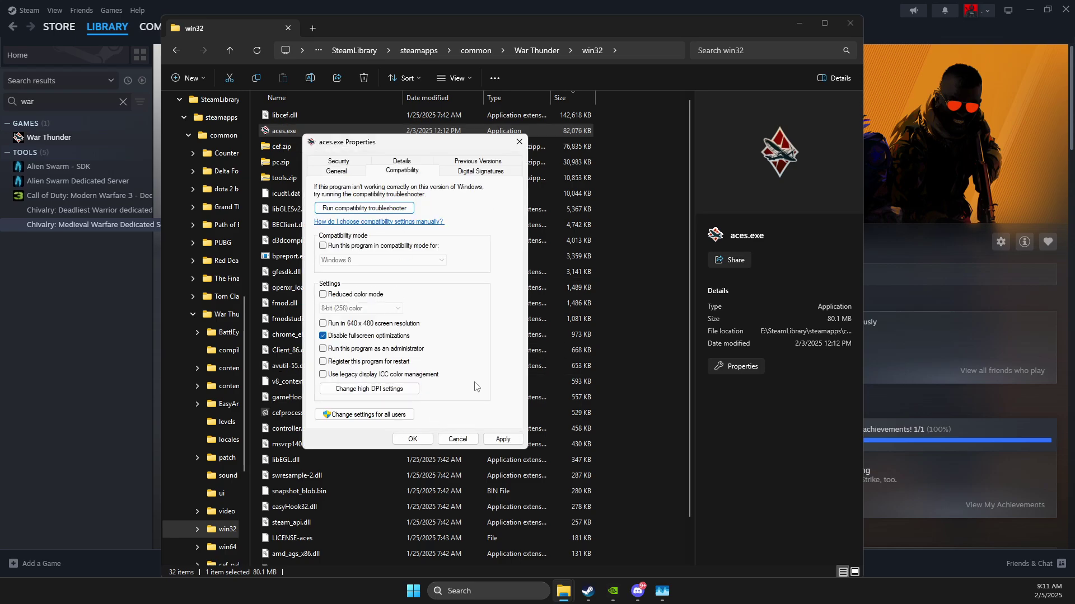
Override the high DPI scaling behavior for the win32 aces.exe and confirm its properties
left_click(365, 390)
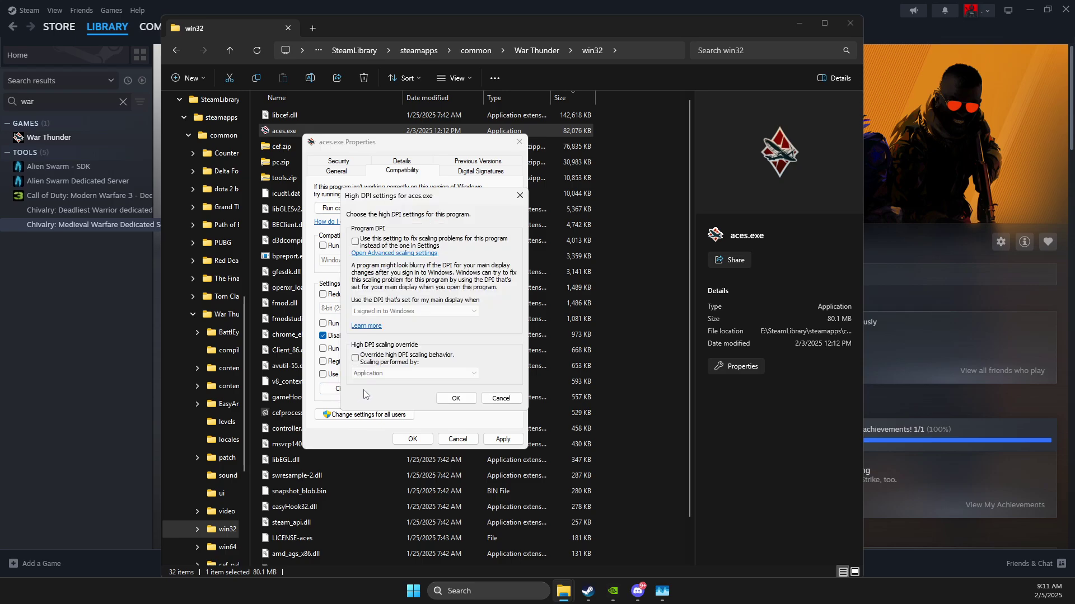
left_click(356, 359)
left_click(456, 398)
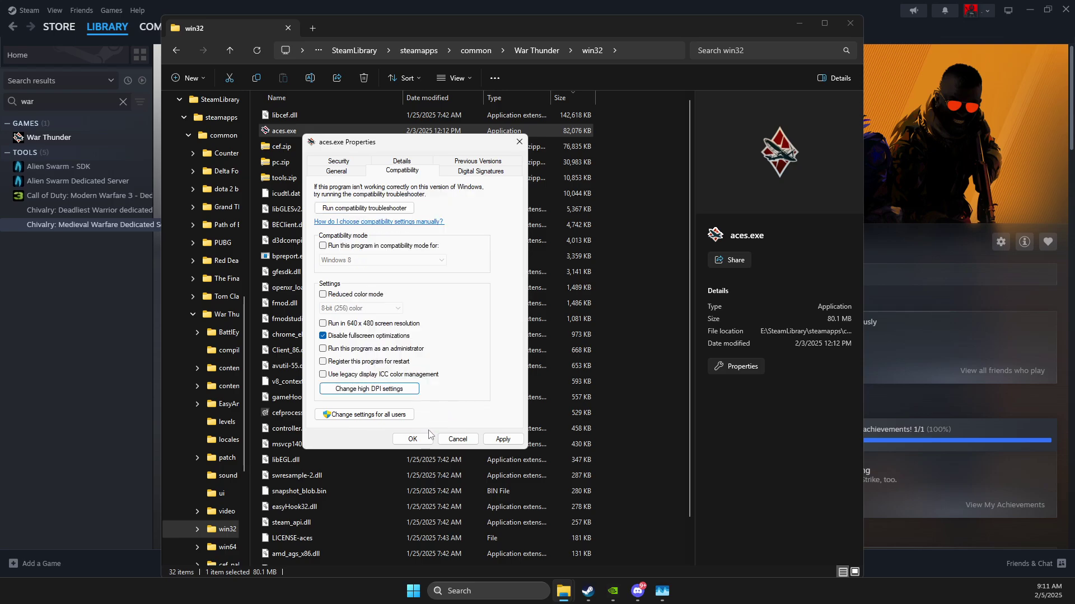
left_click(412, 438)
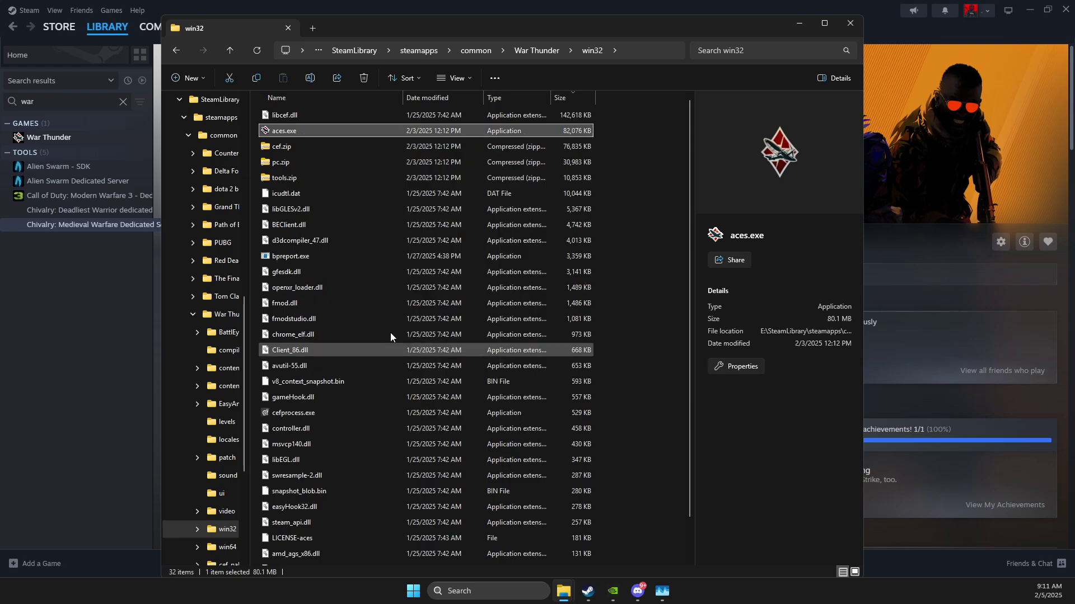
Go back to the War Thunder folder, open its win64 subfolder and sort the files by size, largest first
left_click(519, 52)
double_click(295, 303)
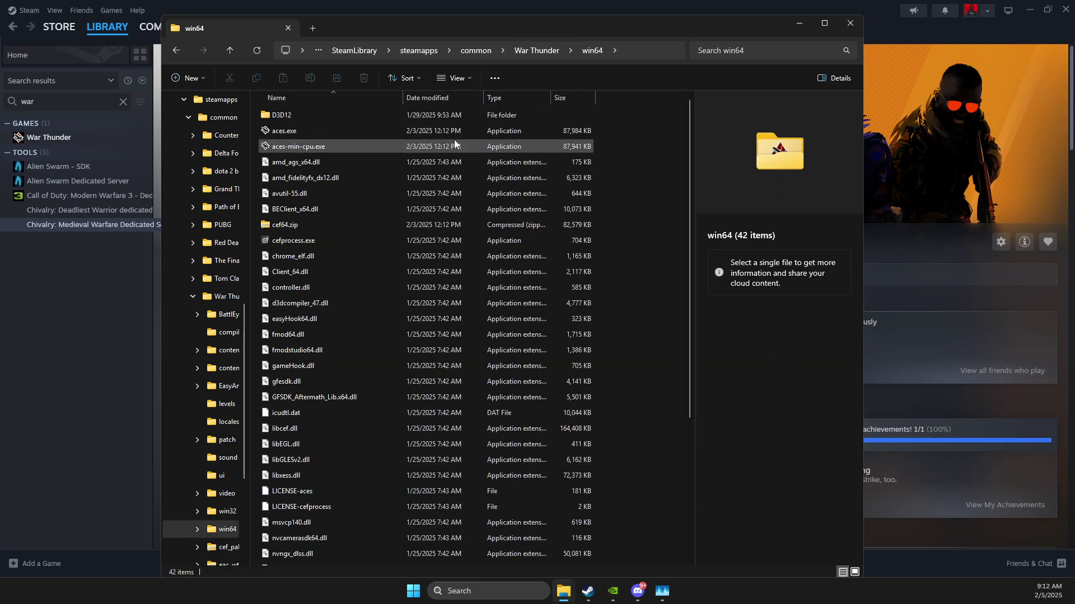
left_click(563, 98)
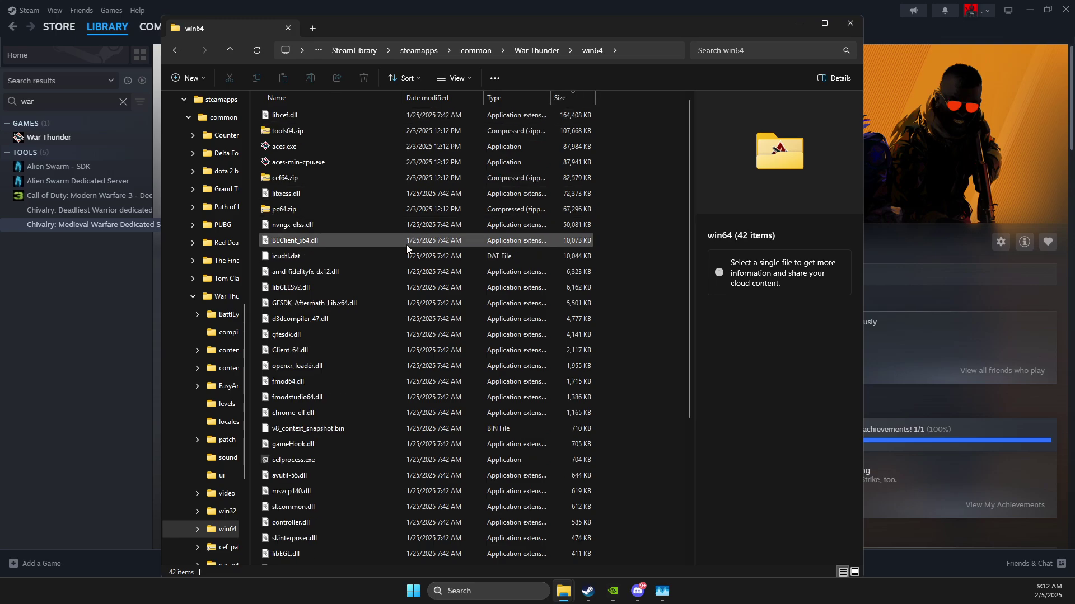
Disable fullscreen optimizations in the compatibility properties of aces.exe in the win64 folder
left_click(303, 150)
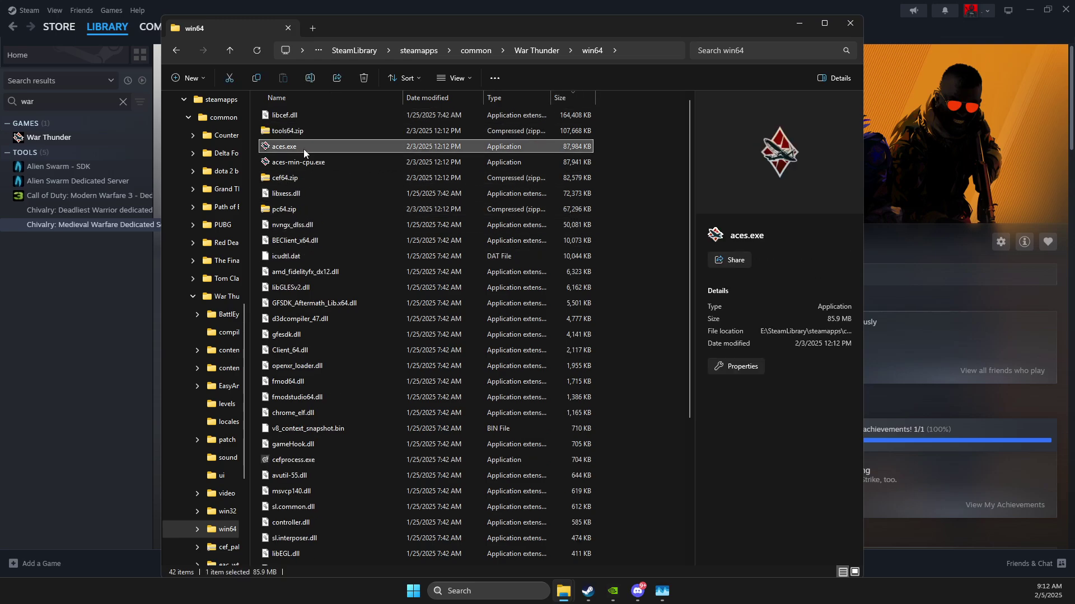
right_click(302, 147)
left_click(360, 435)
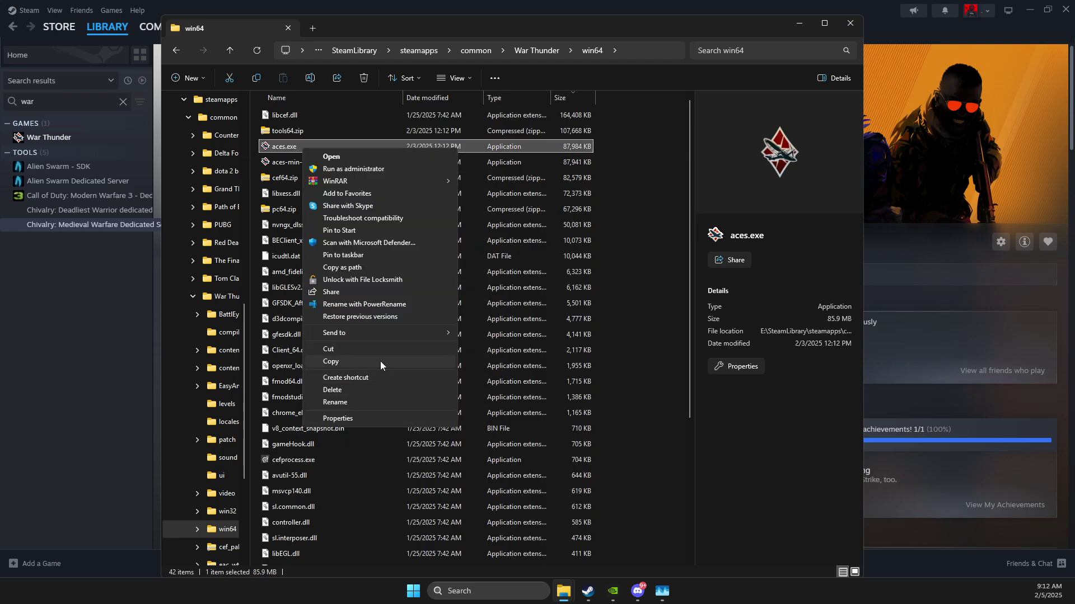
left_click(384, 418)
left_click(401, 186)
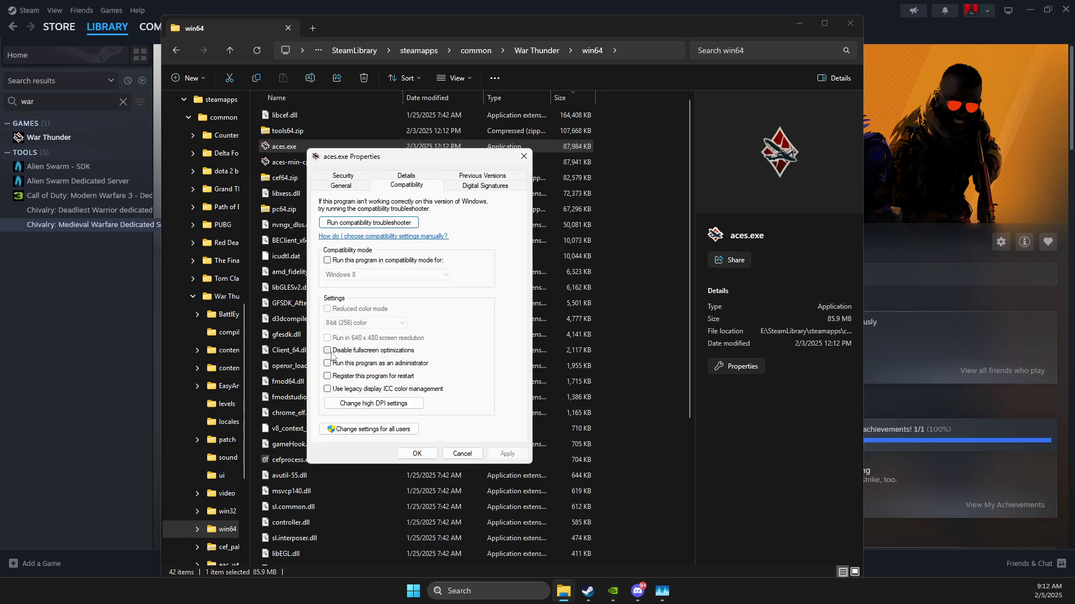
left_click(327, 350)
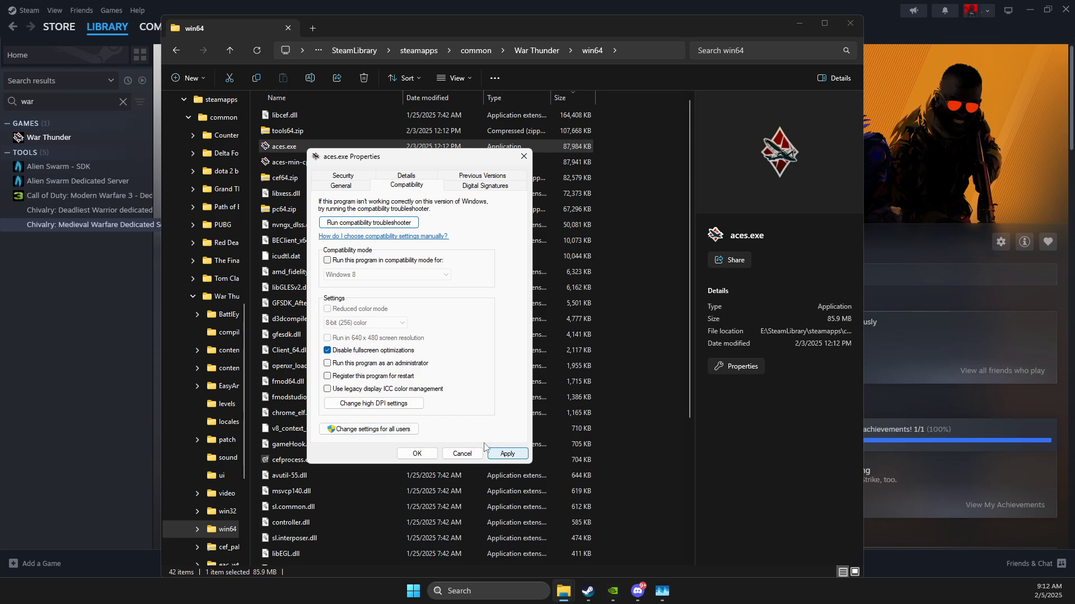
Override high DPI scaling for the win64 aces.exe with scaling performed by Application, and apply the properties
left_click(373, 403)
left_click(360, 373)
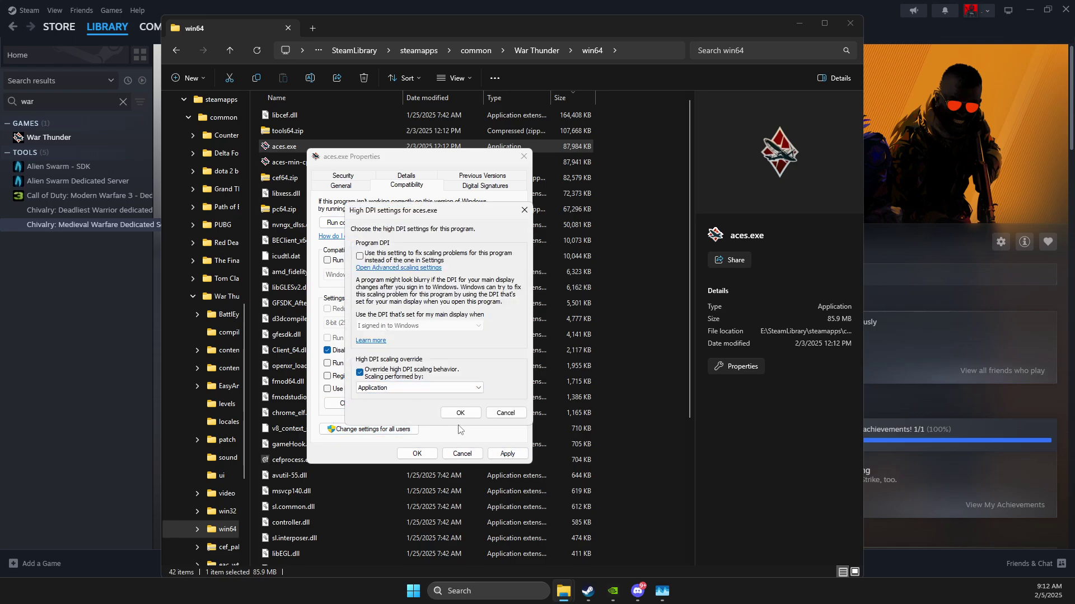
left_click(460, 413)
left_click(507, 453)
left_click(417, 453)
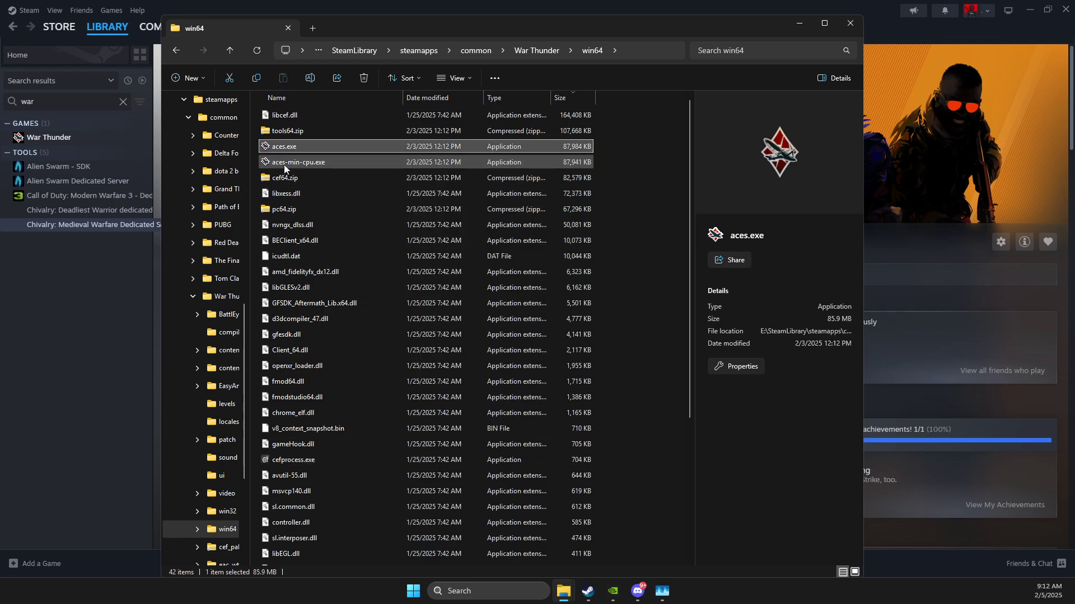
Disable fullscreen optimizations in the compatibility properties of aces-min-cpu.exe in the win64 folder
left_click(285, 164)
right_click(289, 164)
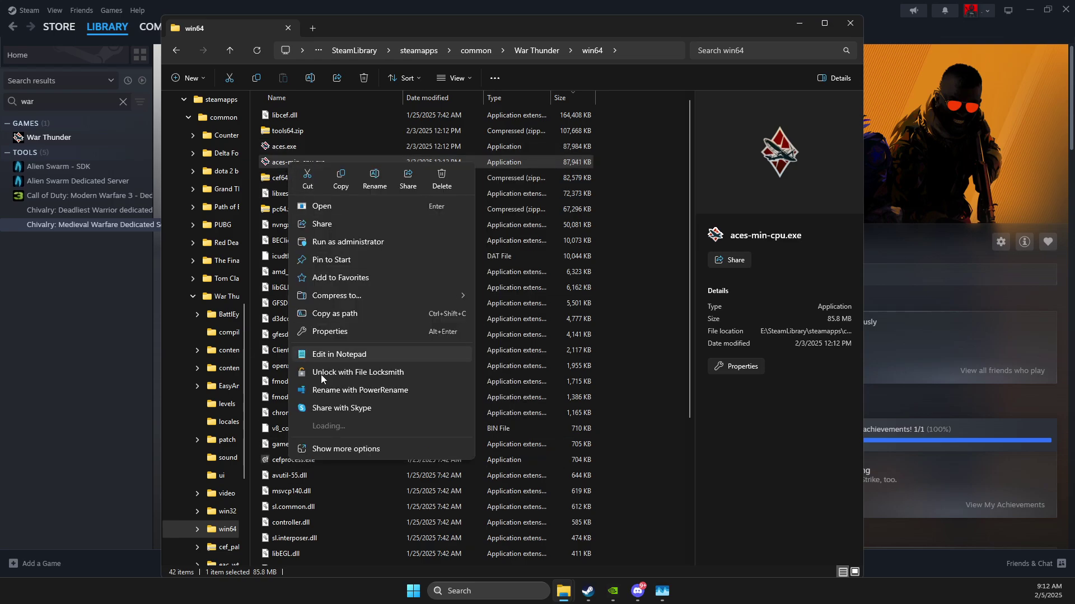
left_click(325, 450)
left_click(329, 433)
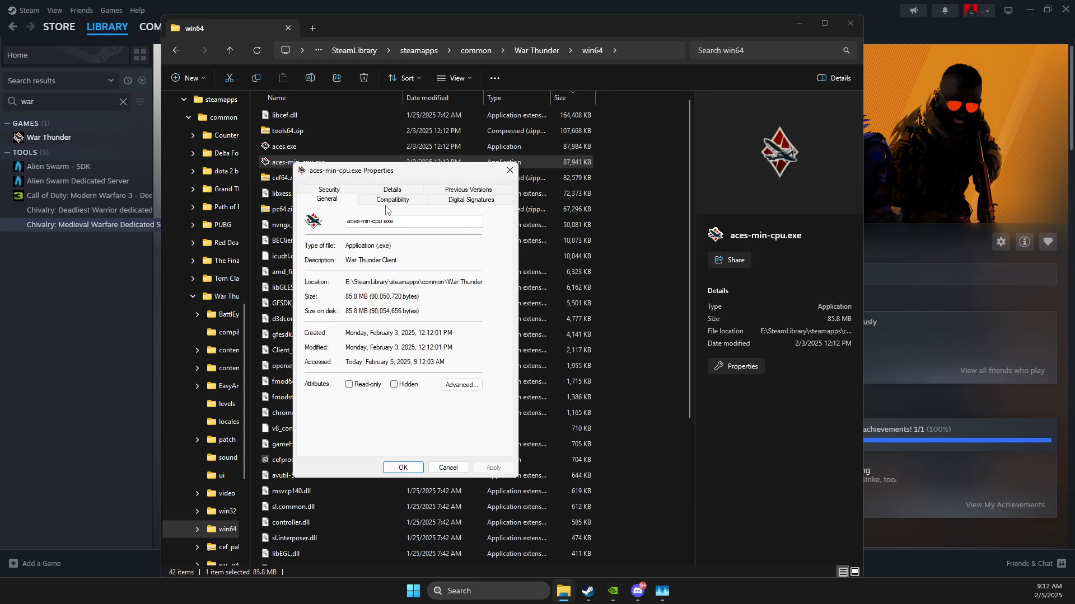
left_click(389, 200)
left_click(314, 365)
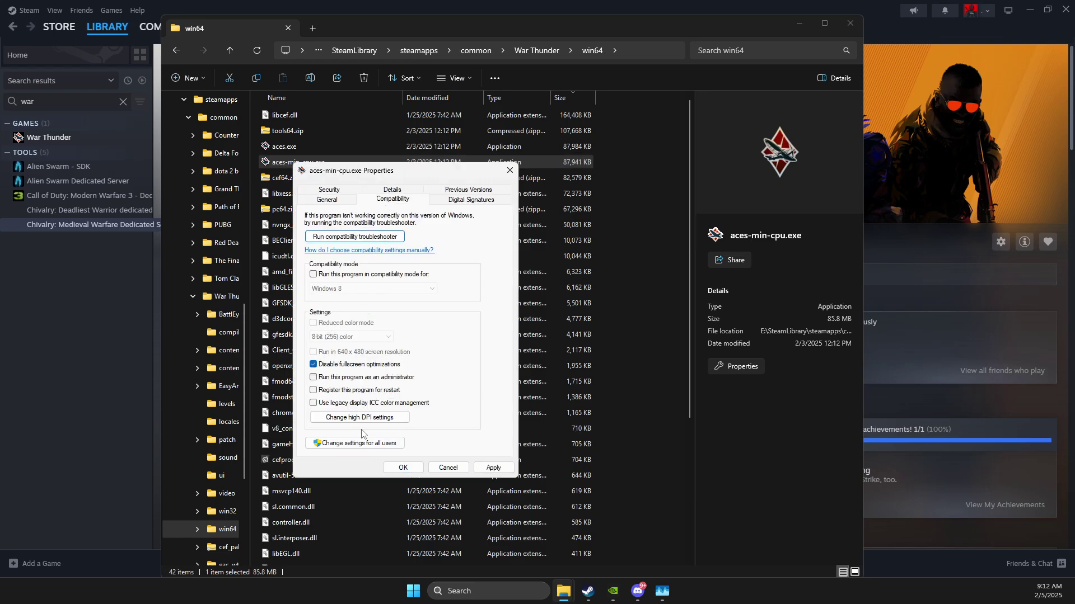
Override the high DPI scaling behavior for aces-min-cpu.exe, then apply and confirm its properties
left_click(359, 418)
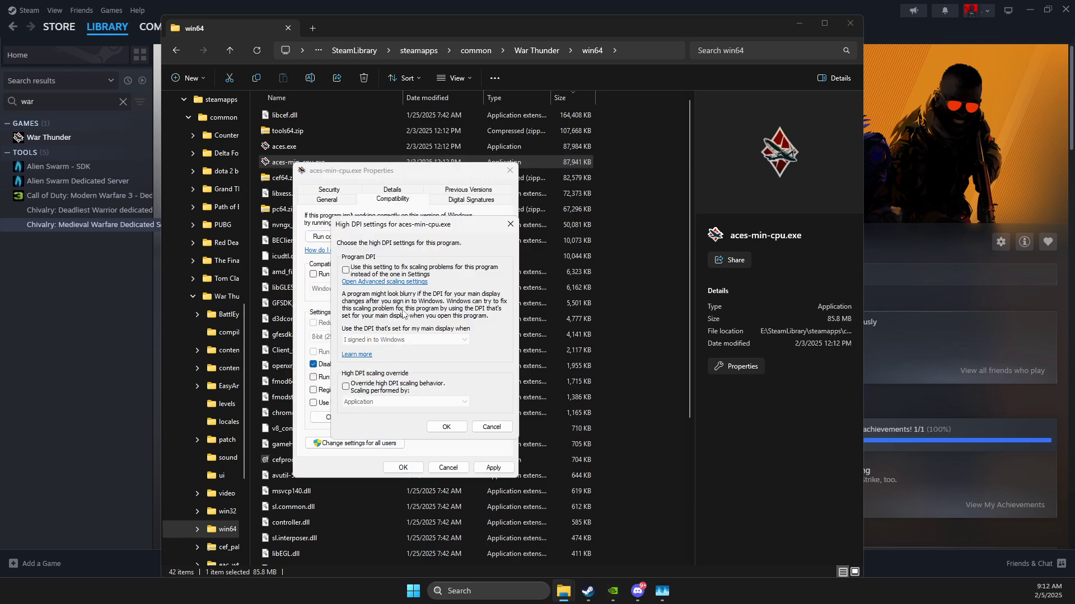
left_click(346, 386)
left_click(446, 427)
left_click(493, 468)
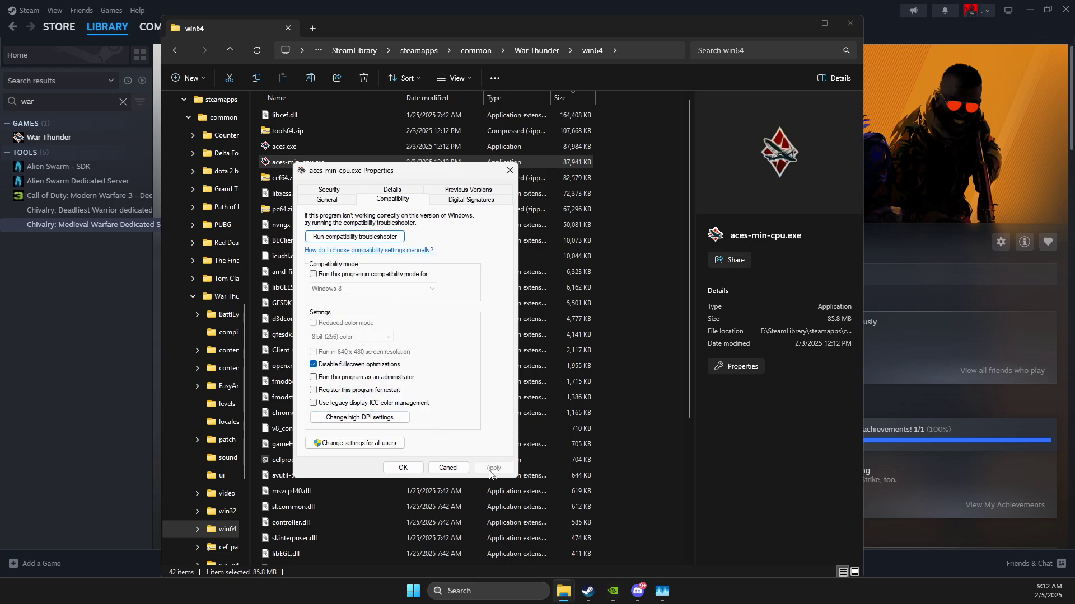
left_click(403, 467)
Return to the main War Thunder folder and copy its full path to the clipboard
left_click(529, 53)
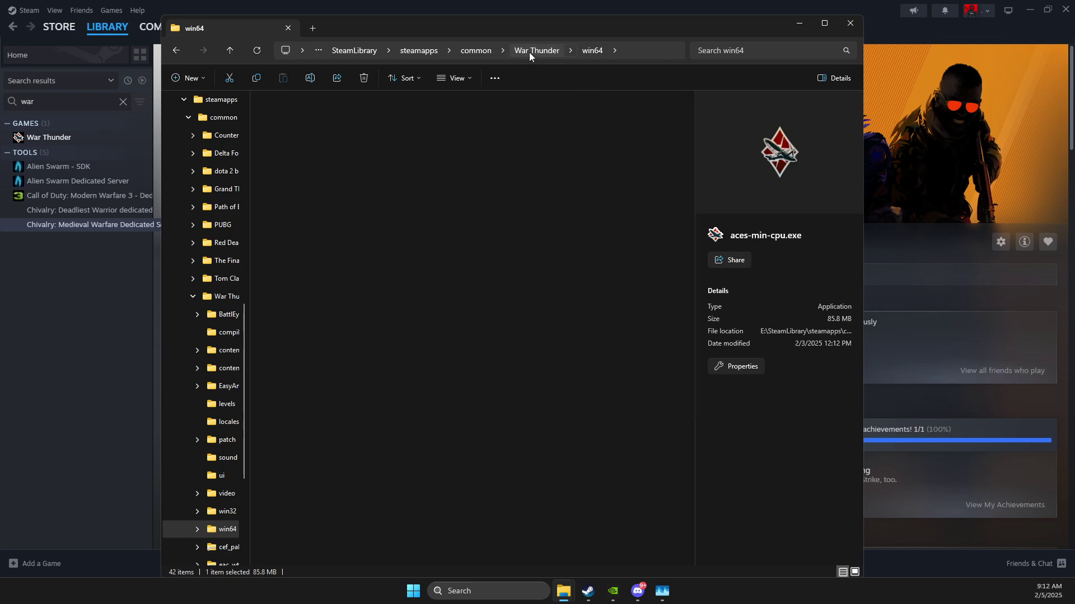
left_click(658, 57)
key("ctrl+c")
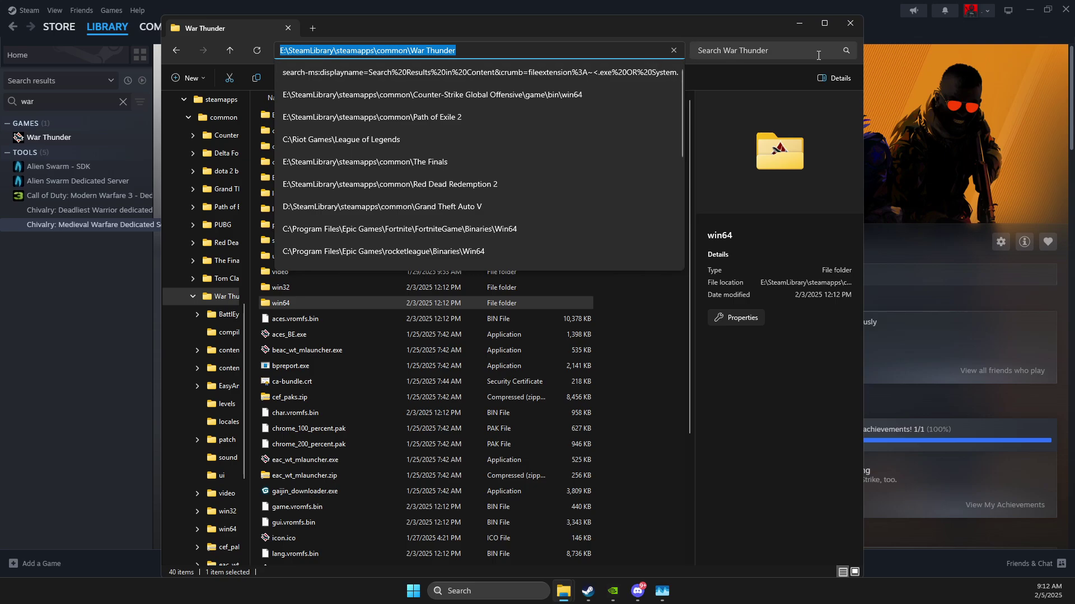
Close the War Thunder folder window, minimize the Steam library and close the game's properties window
left_click(850, 23)
left_click(1029, 10)
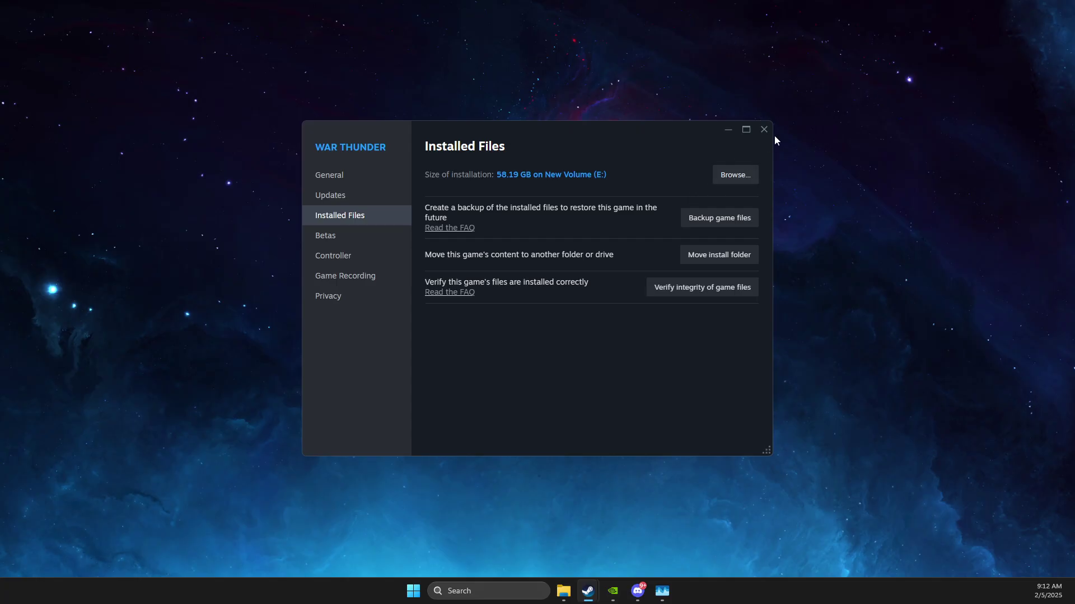
left_click(764, 129)
Open the Windows Graphics settings and expand the advanced graphics settings
left_click(472, 597)
type("grap")
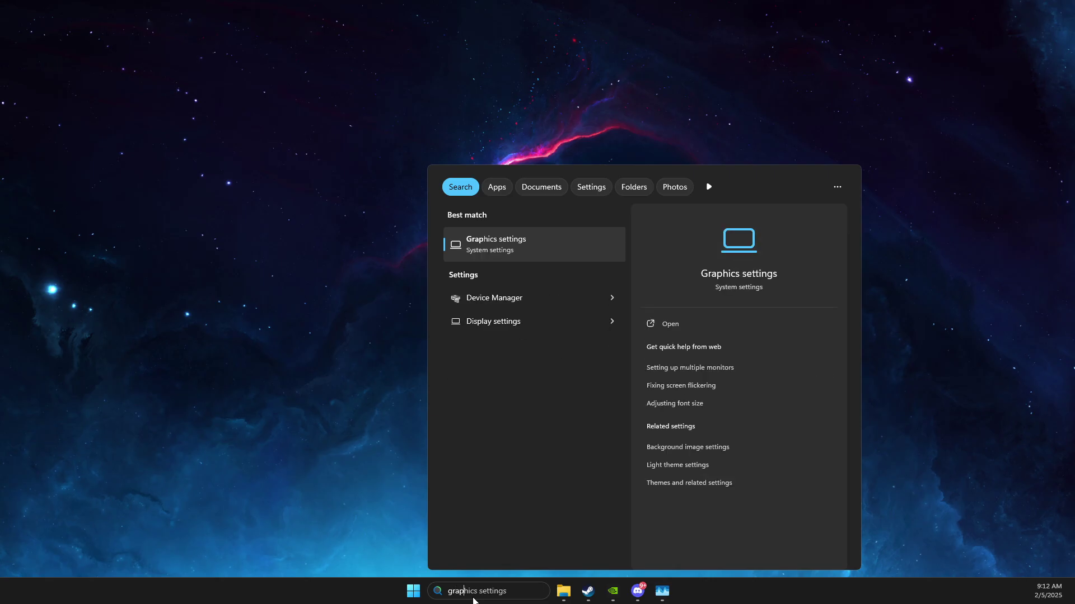
key("Return")
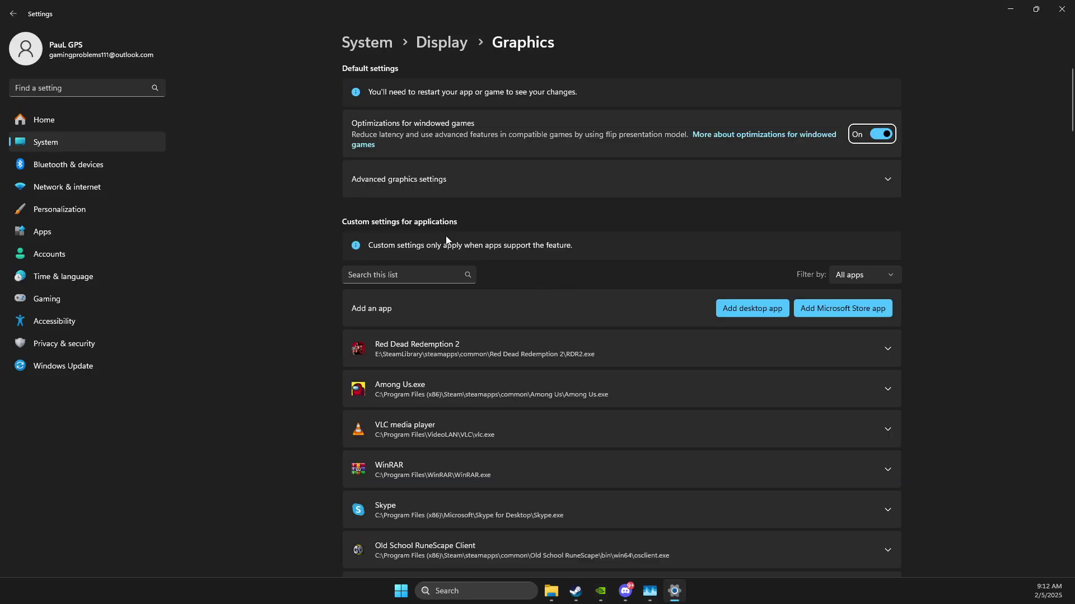
left_click(423, 186)
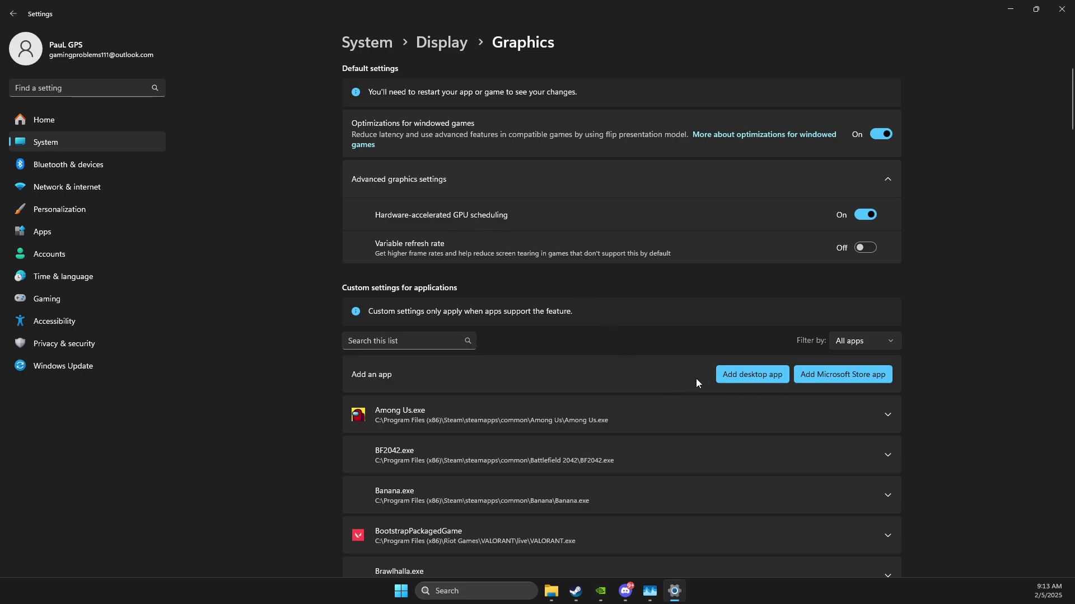
Add beac_wt_mlauncher.exe from E:\SteamLibrary\steamapps\common\War Thunder as a desktop app in the custom graphics settings
left_click(739, 379)
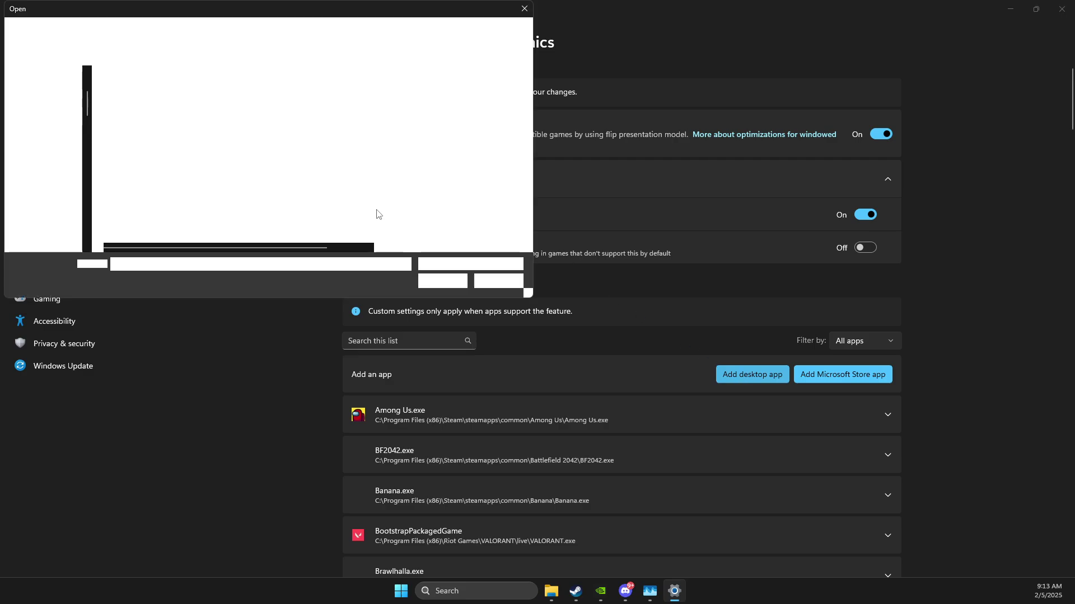
left_click(351, 31)
key("ctrl+v")
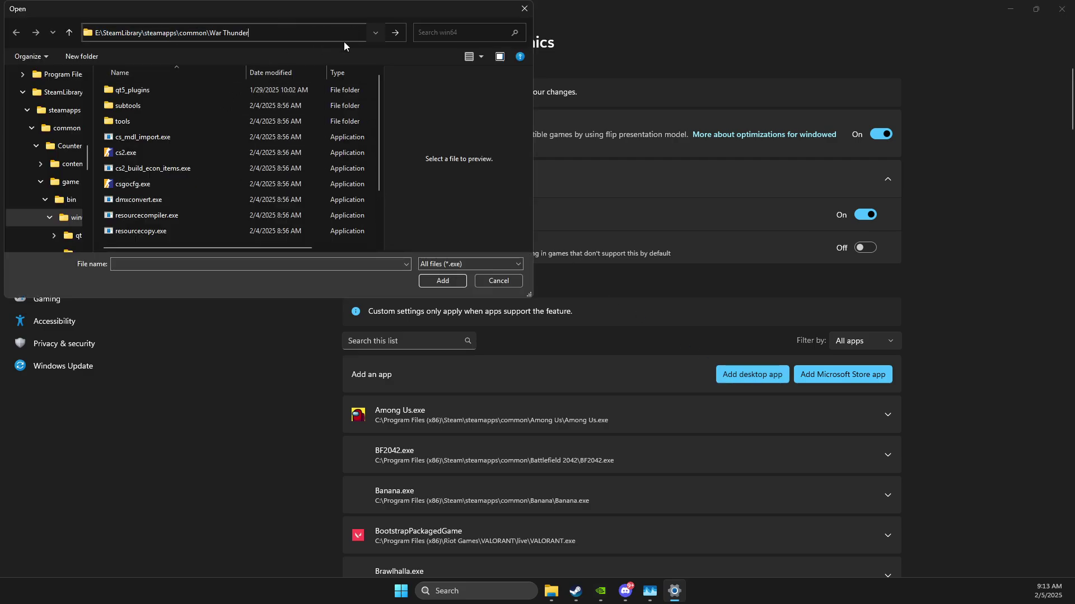
key("Return")
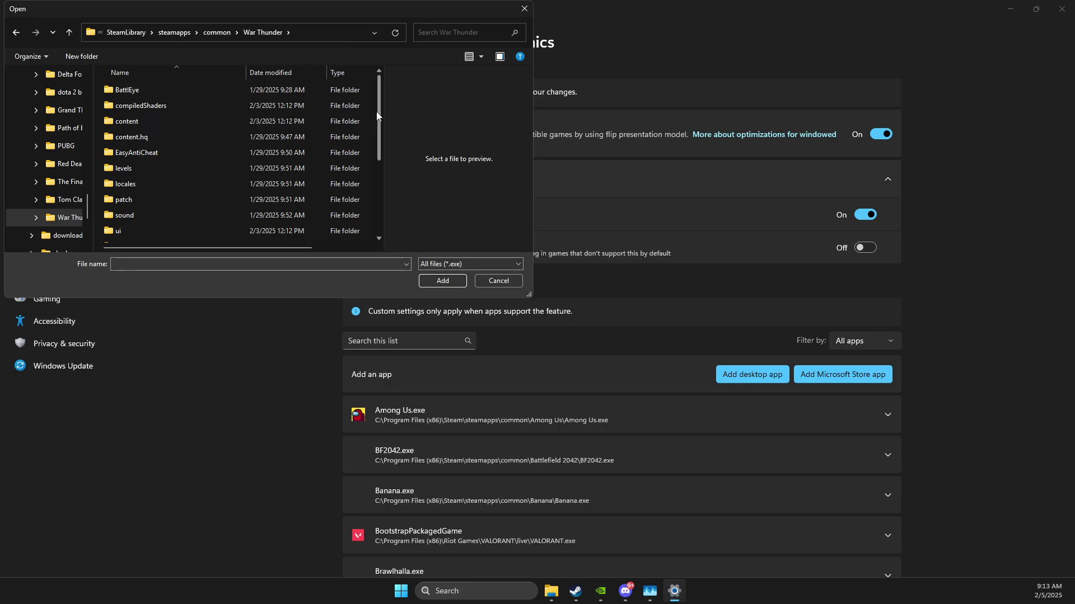
left_click_drag(379, 117, 382, 193)
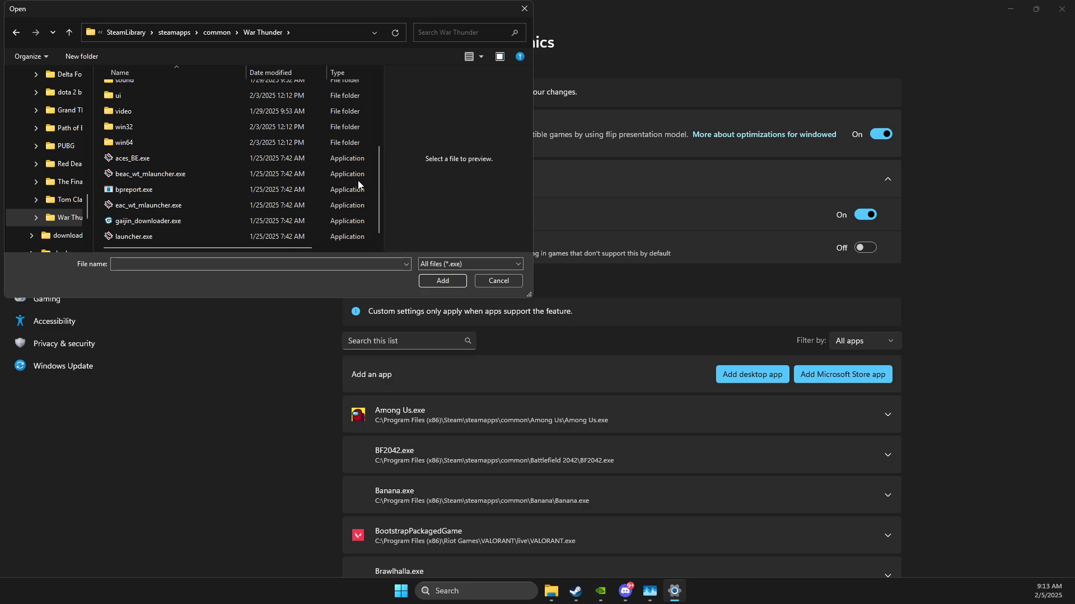
left_click(152, 175)
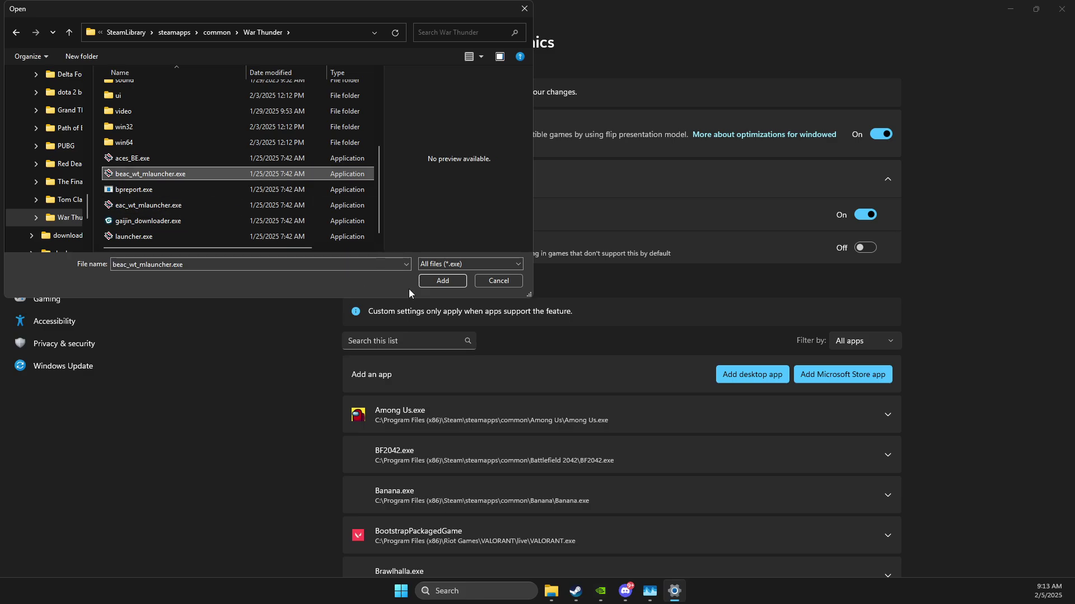
left_click(428, 283)
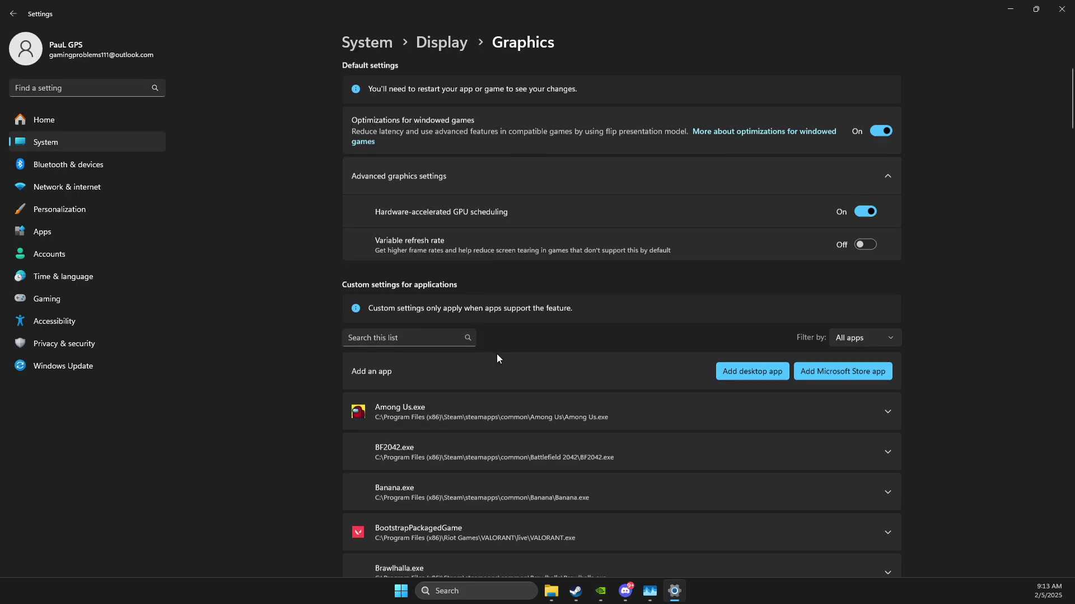
Set the GPU preference of the beac_wt_mlauncher.exe War Thunder Client entry to High Performance (NVIDIA GeForce RTX 3070)
scroll(496, 355, "down", 20)
scroll(497, 354, "down", 15)
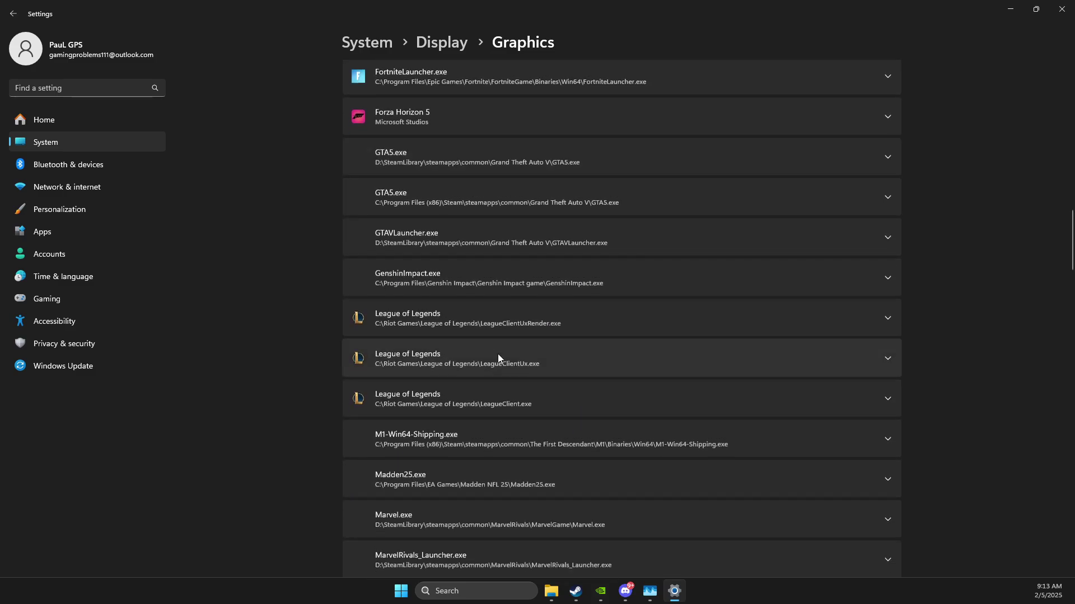
scroll(498, 359, "down", 15)
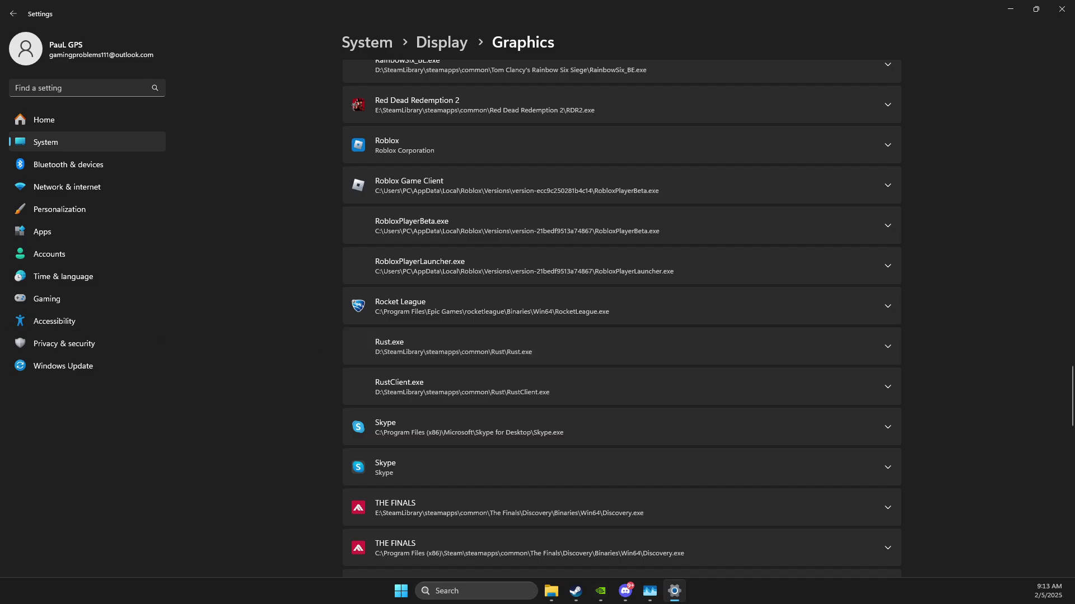
scroll(648, 406, "down", 7)
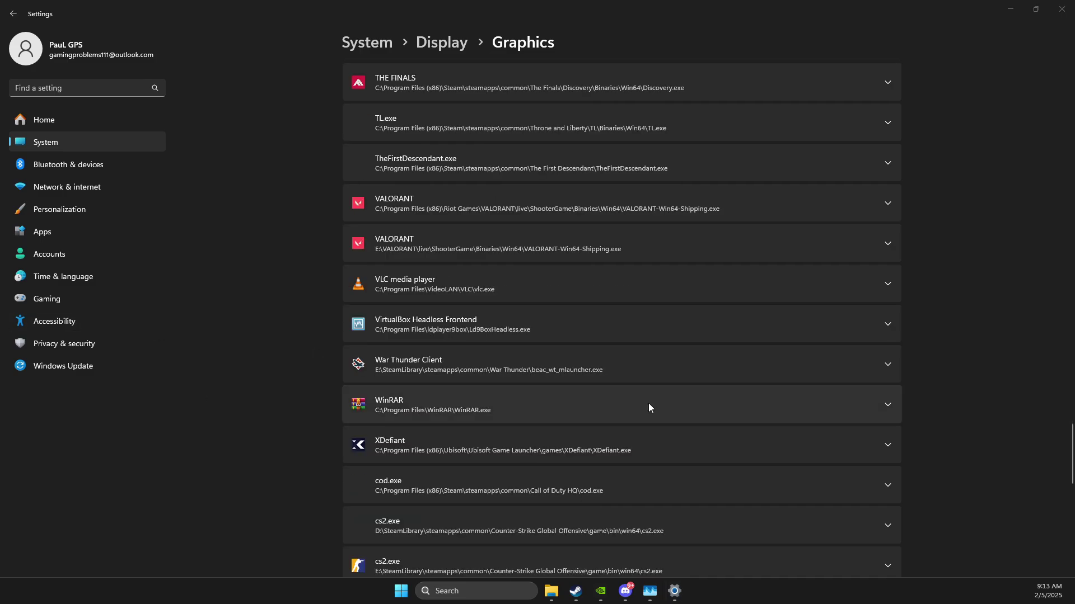
left_click(887, 366)
scroll(628, 432, "down", 2)
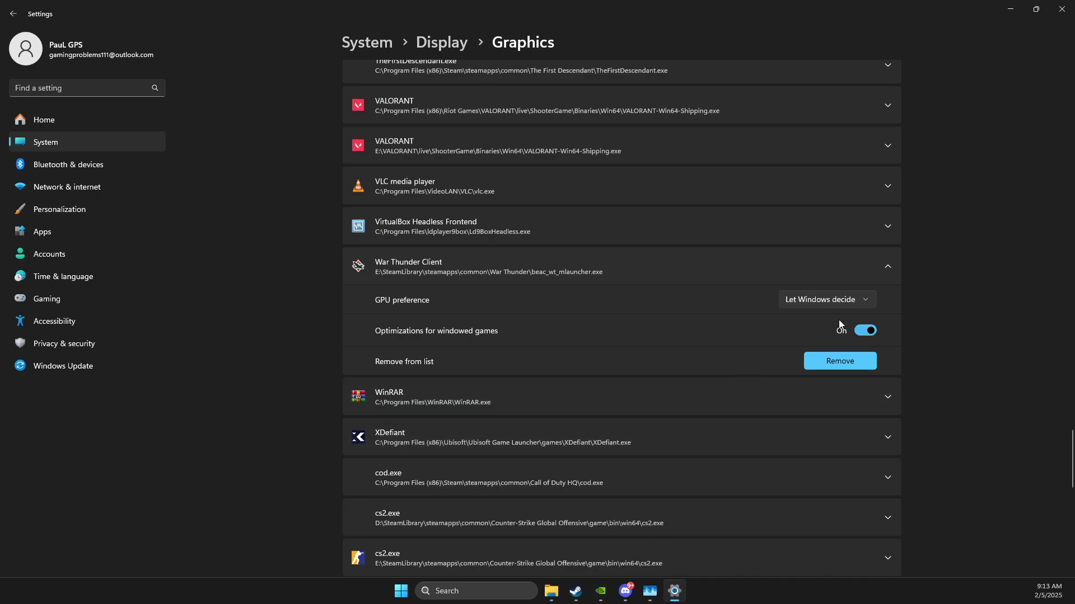
left_click(831, 300)
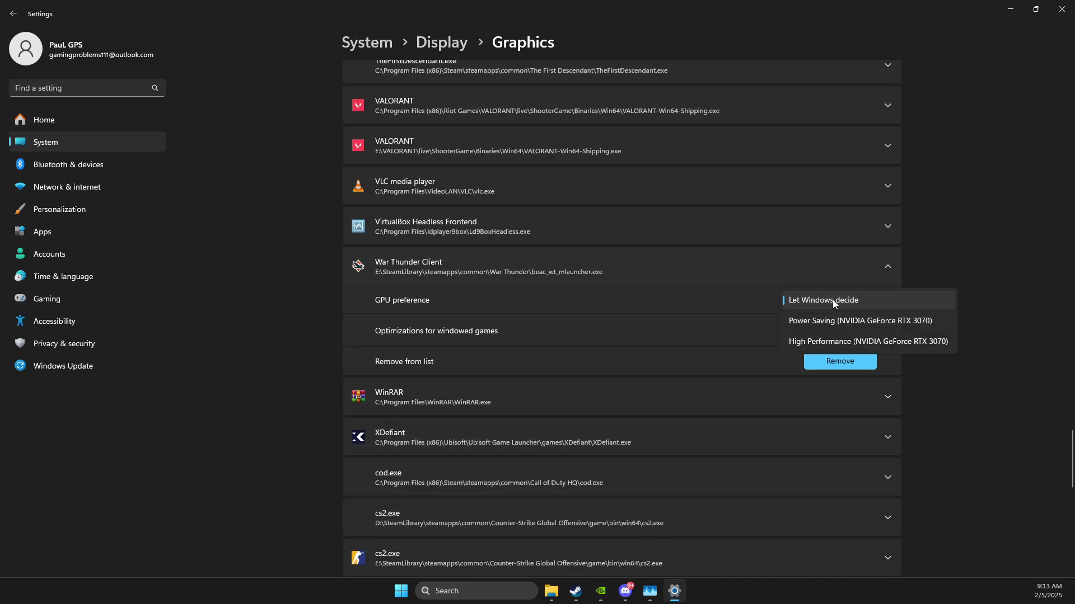
left_click(810, 342)
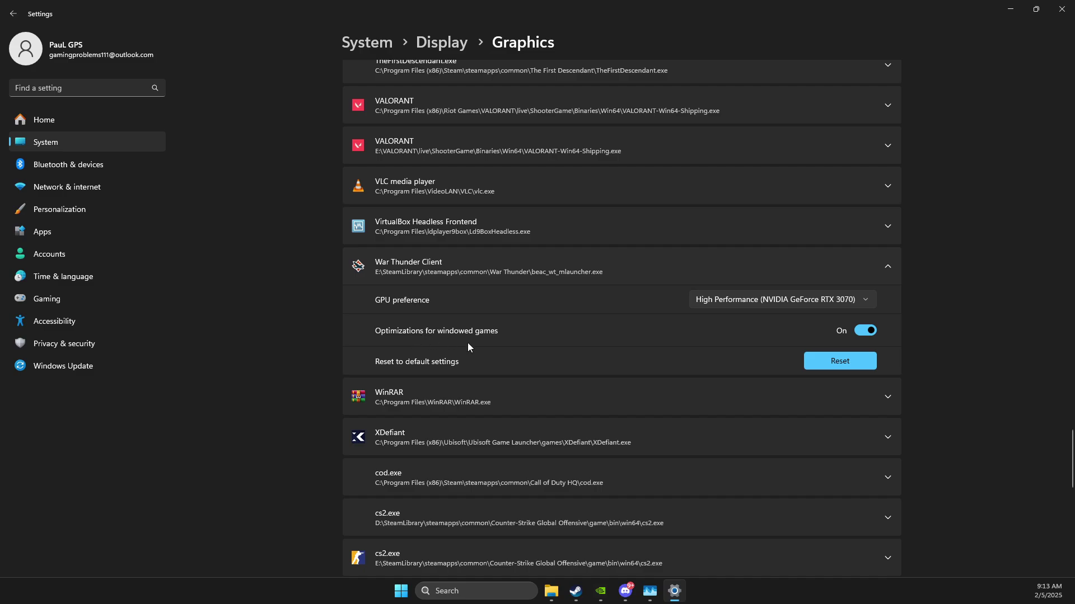
Add eac_wt_mlauncher.exe from the War Thunder folder as a desktop app in the custom graphics settings
scroll(468, 343, "up", 15)
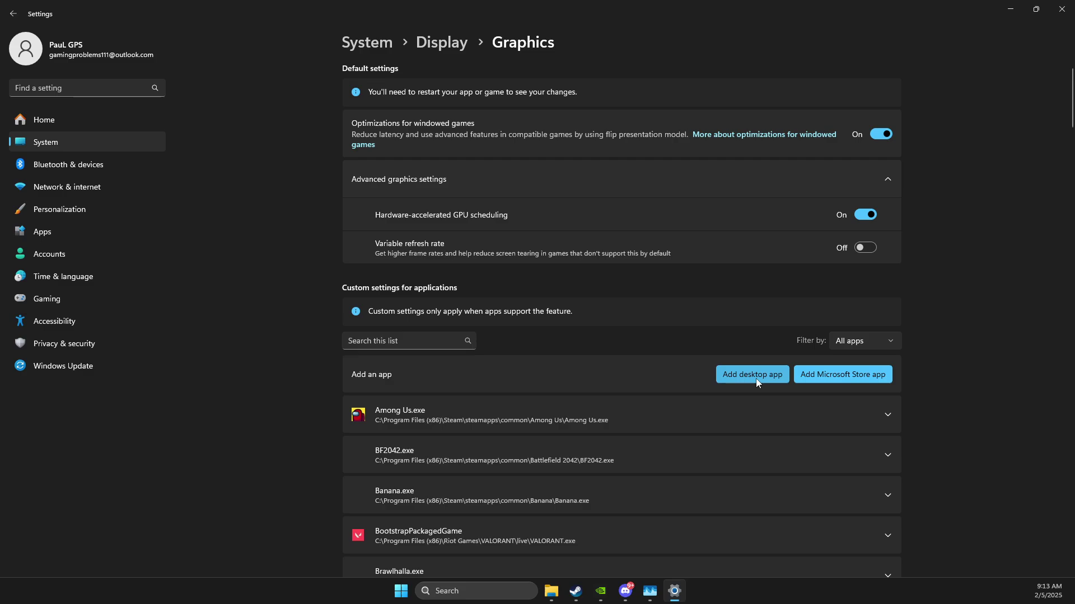
left_click(738, 375)
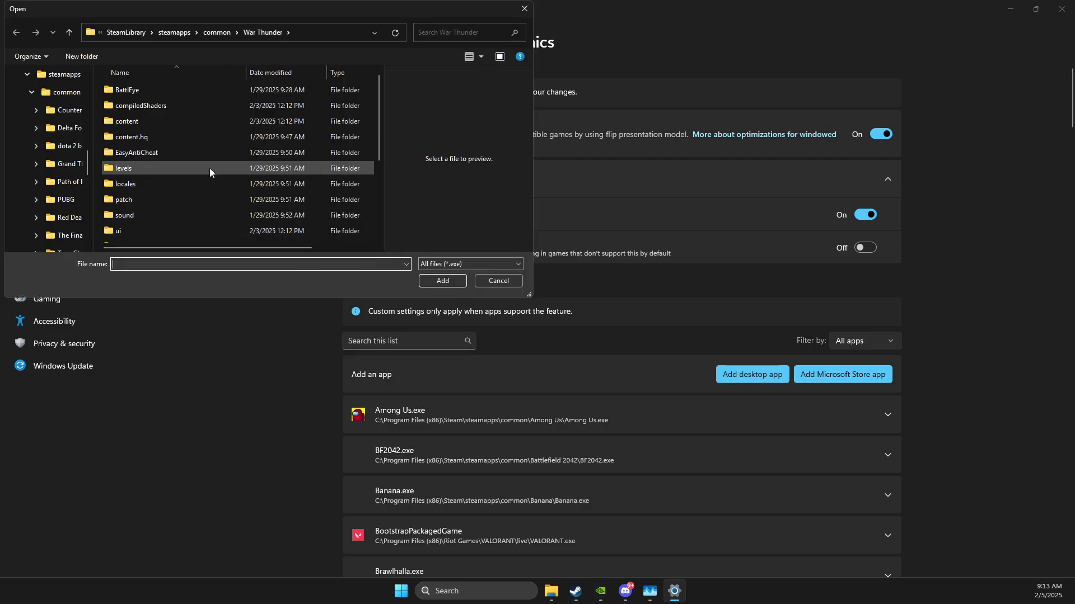
scroll(196, 196, "down", 2)
scroll(196, 197, "down", 1)
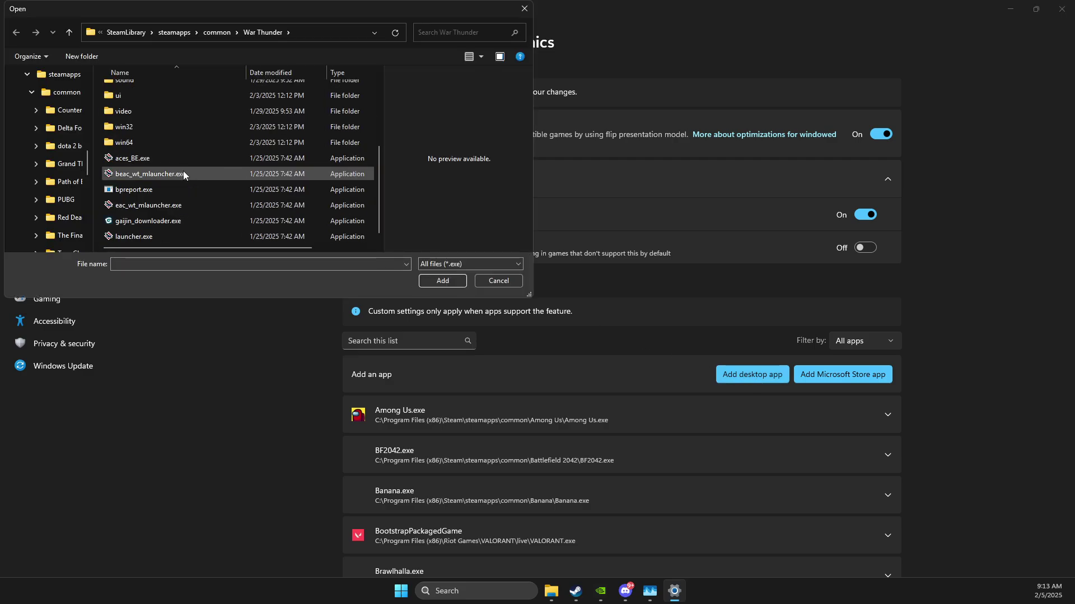
left_click(143, 205)
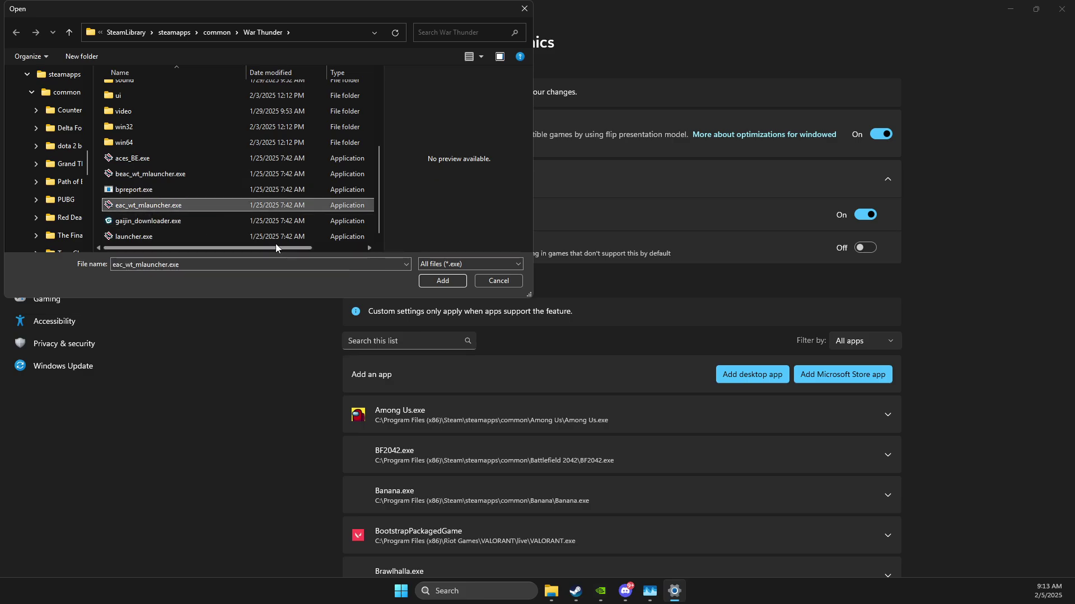
left_click(442, 281)
Set the GPU preference of the eac_wt_mlauncher.exe War Thunder Client entry to High Performance (NVIDIA GeForce RTX 3070)
scroll(680, 359, "down", 20)
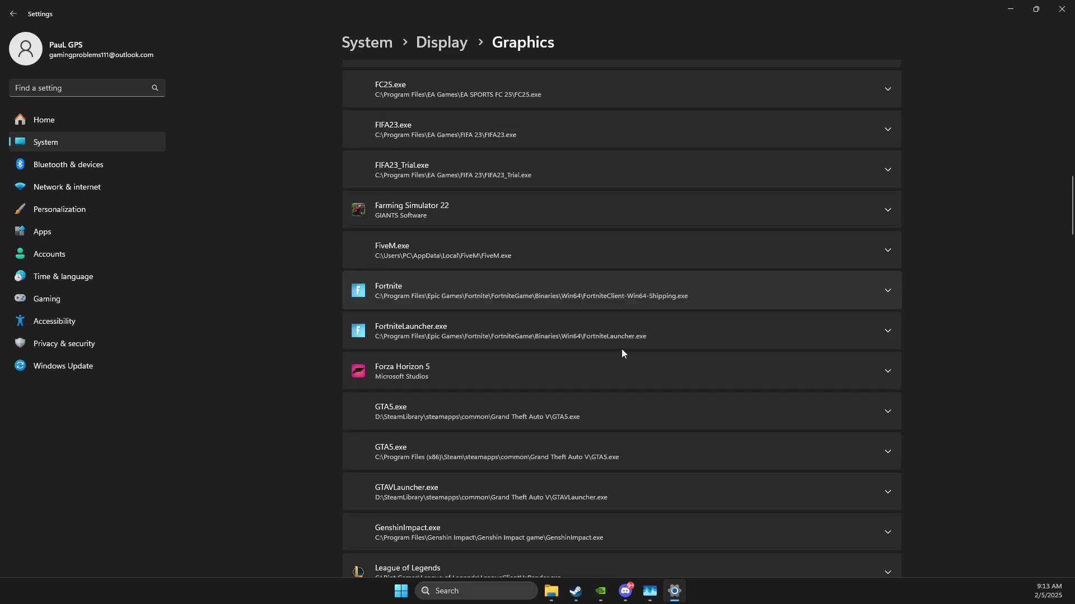
scroll(822, 208, "down", 20)
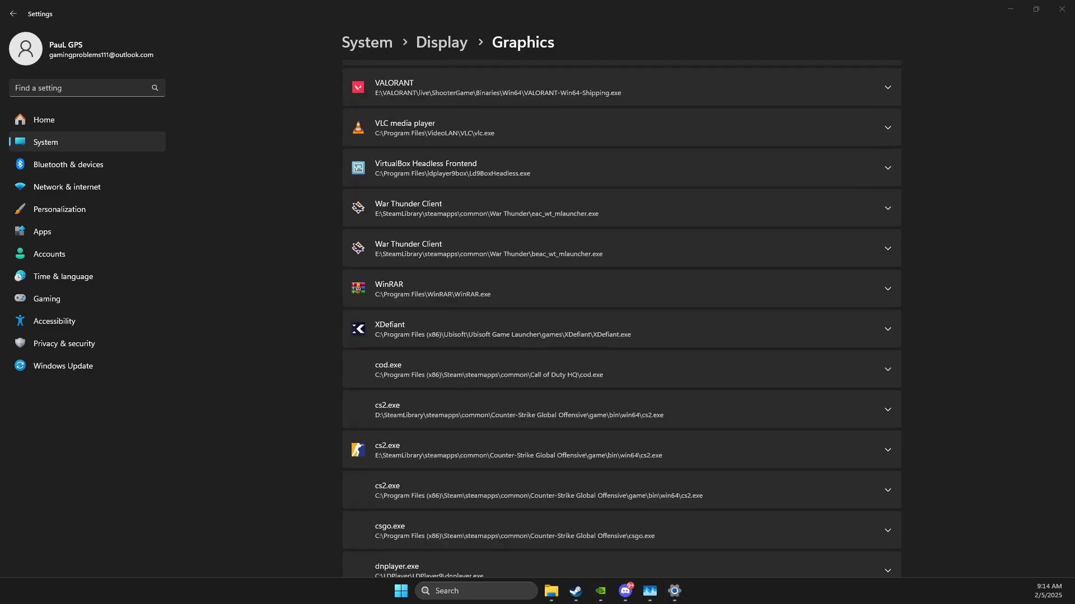
left_click(888, 209)
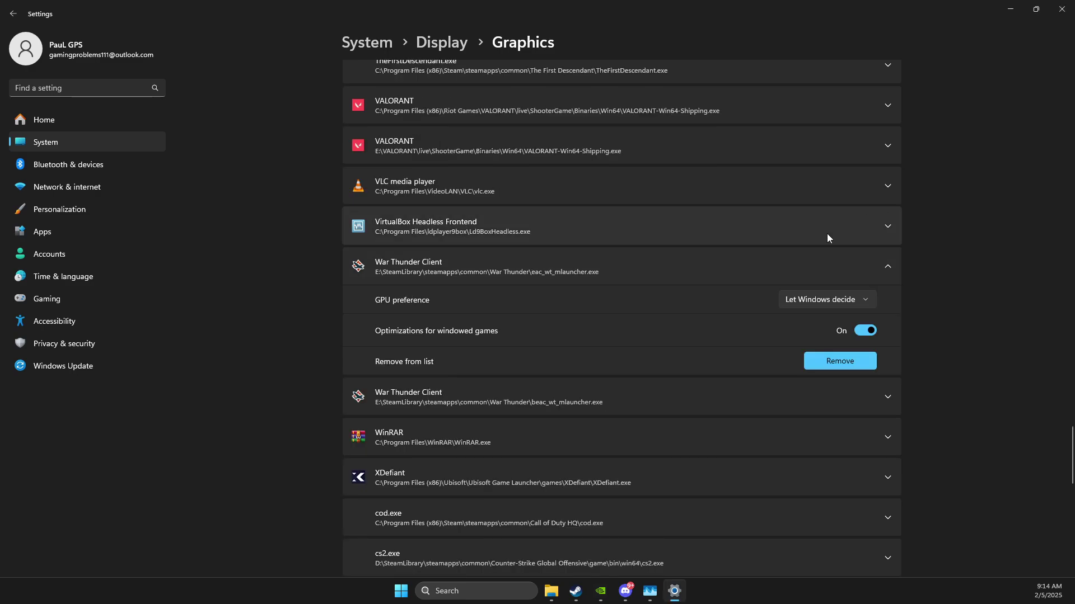
left_click(802, 303)
left_click(812, 343)
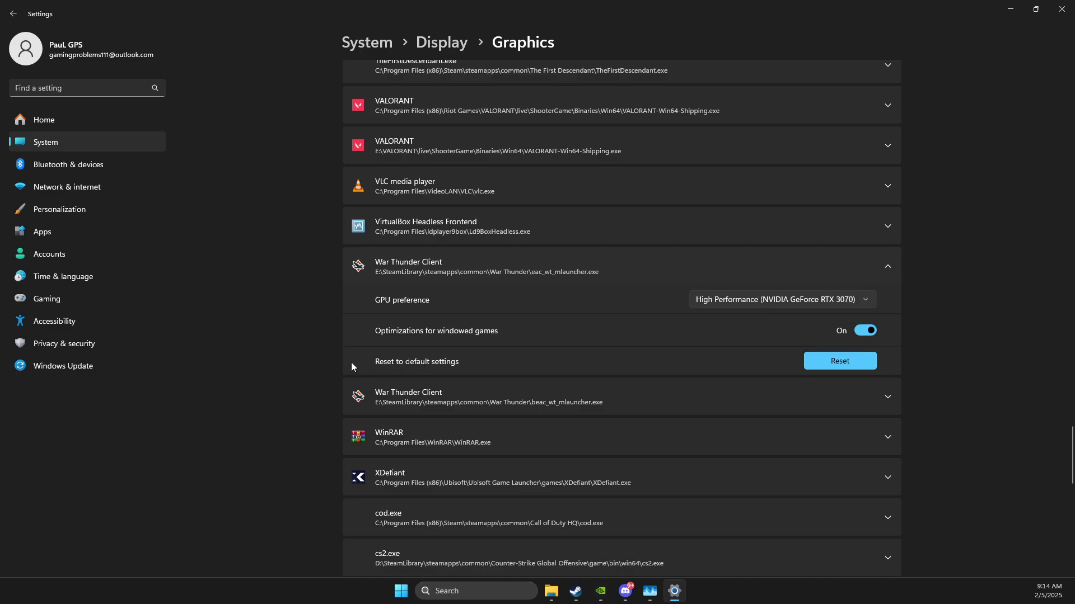
Add launcher.exe from the War Thunder folder as a desktop app in the custom graphics settings
scroll(392, 280, "up", 20)
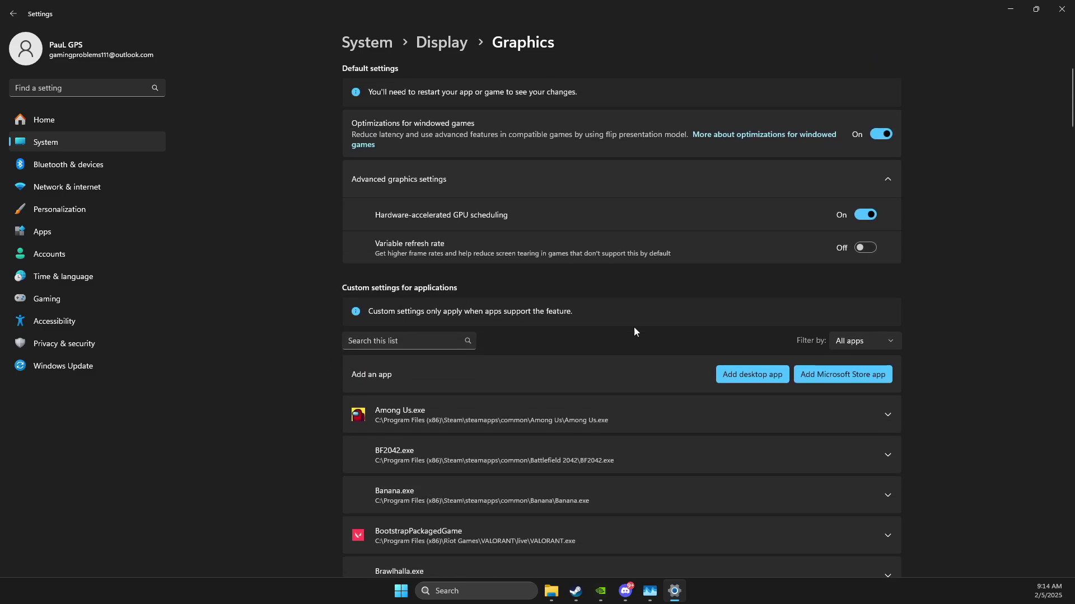
left_click(742, 369)
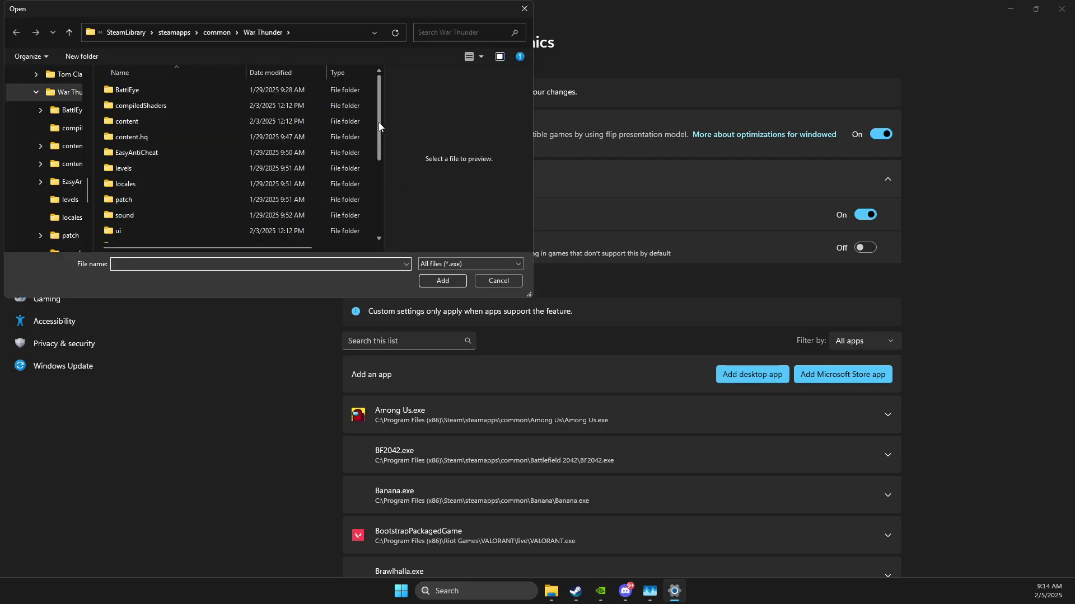
left_click_drag(378, 122, 378, 214)
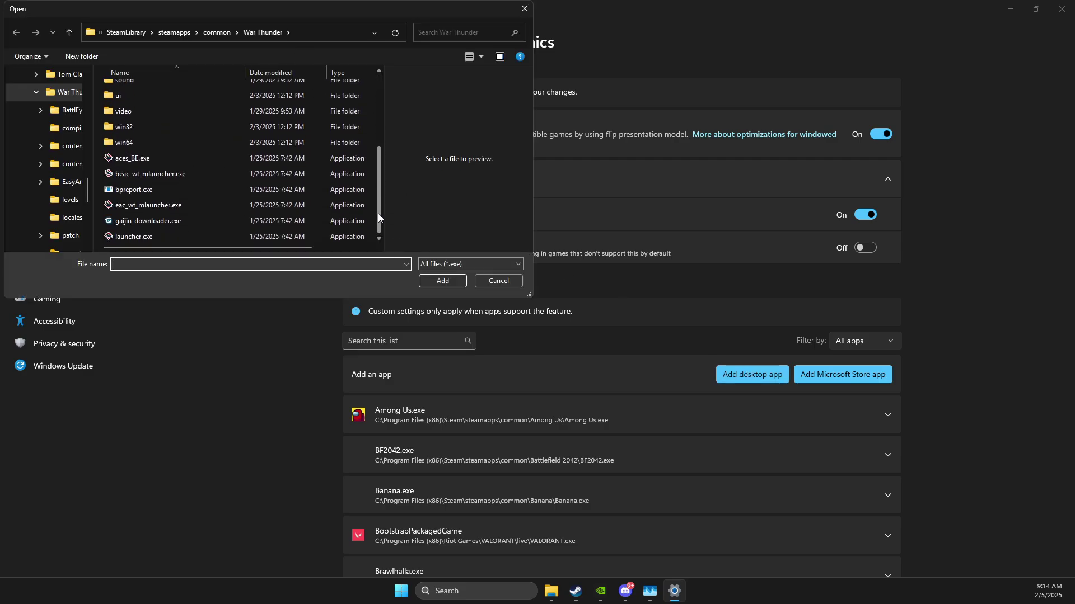
left_click(159, 234)
left_click(442, 280)
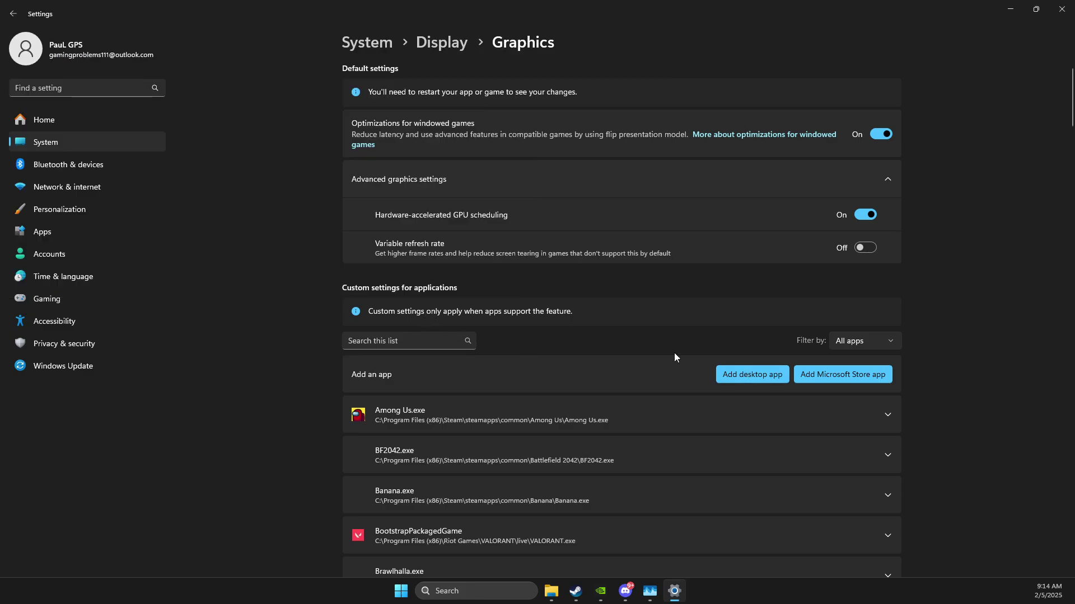
Add aces.exe from War Thunder's win32 folder as a desktop app in the custom graphics settings
left_click(752, 375)
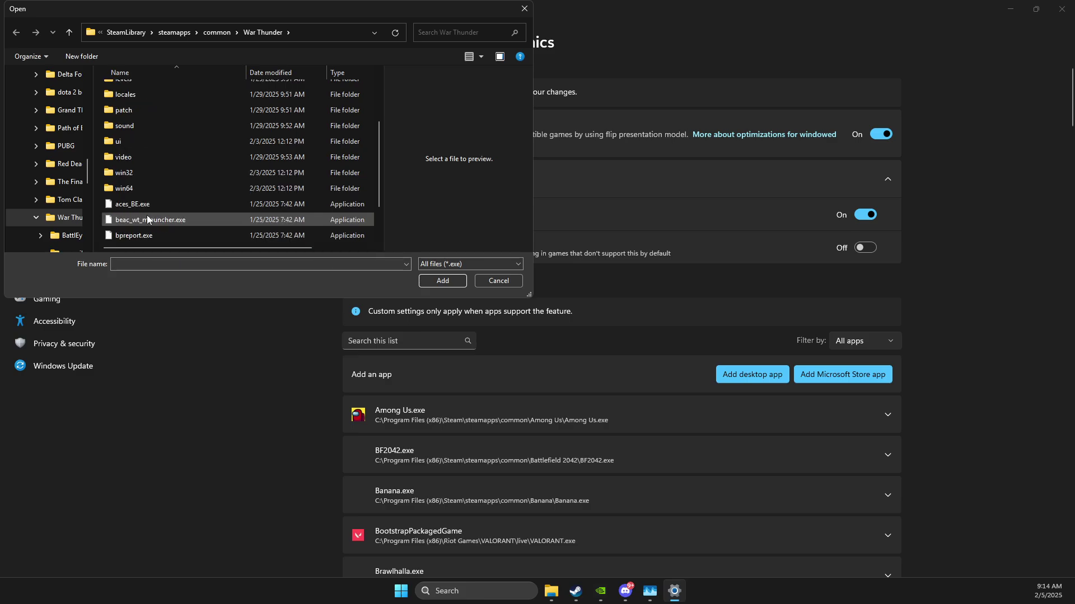
double_click(129, 173)
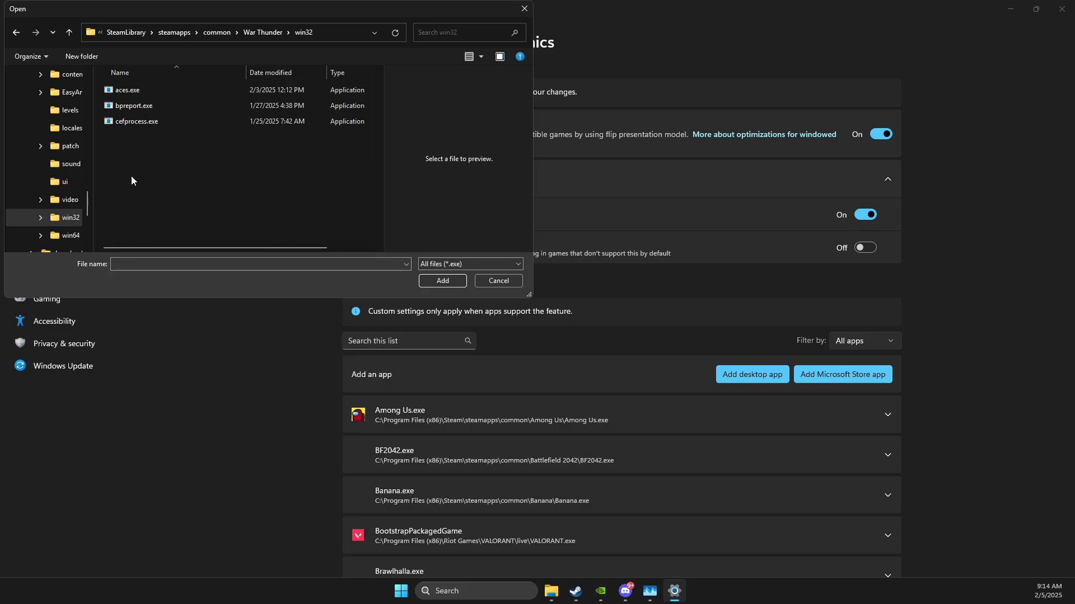
left_click(134, 91)
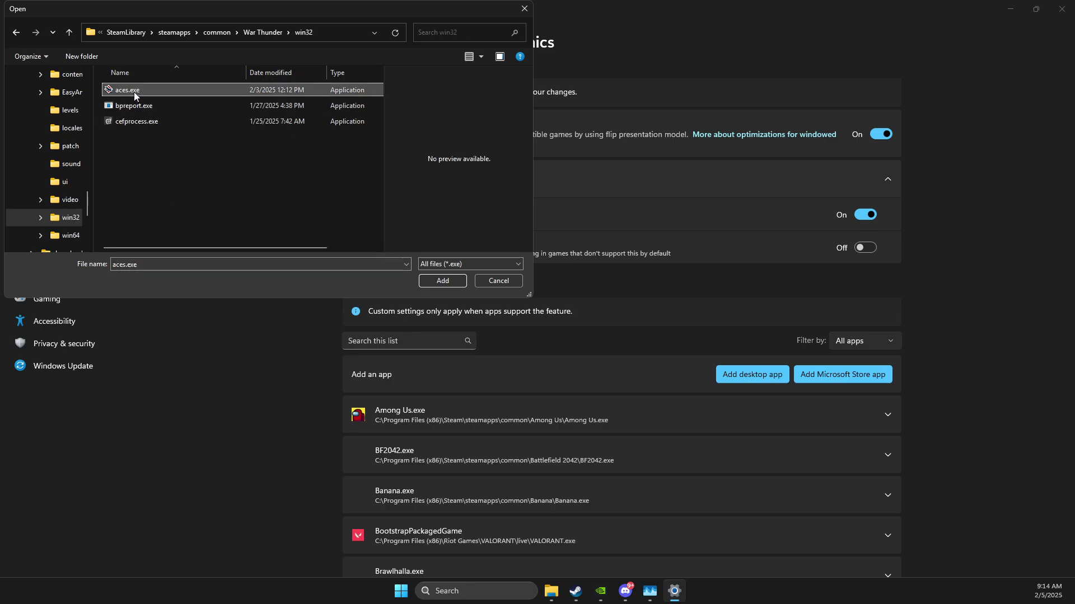
left_click(436, 286)
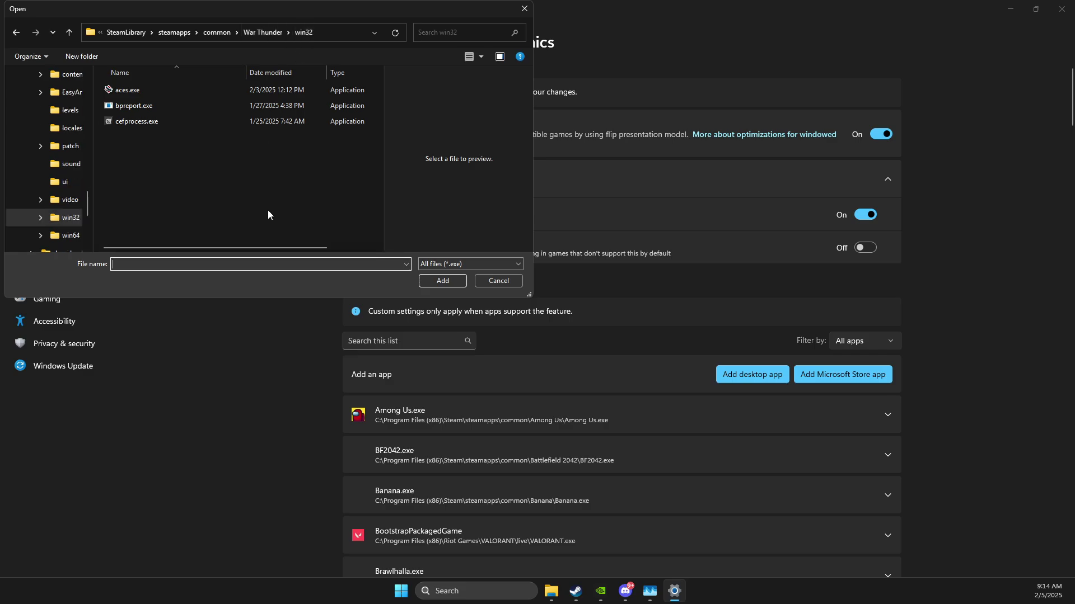
Add aces.exe from War Thunder's win64 folder as a desktop app in the custom graphics settings
left_click(262, 32)
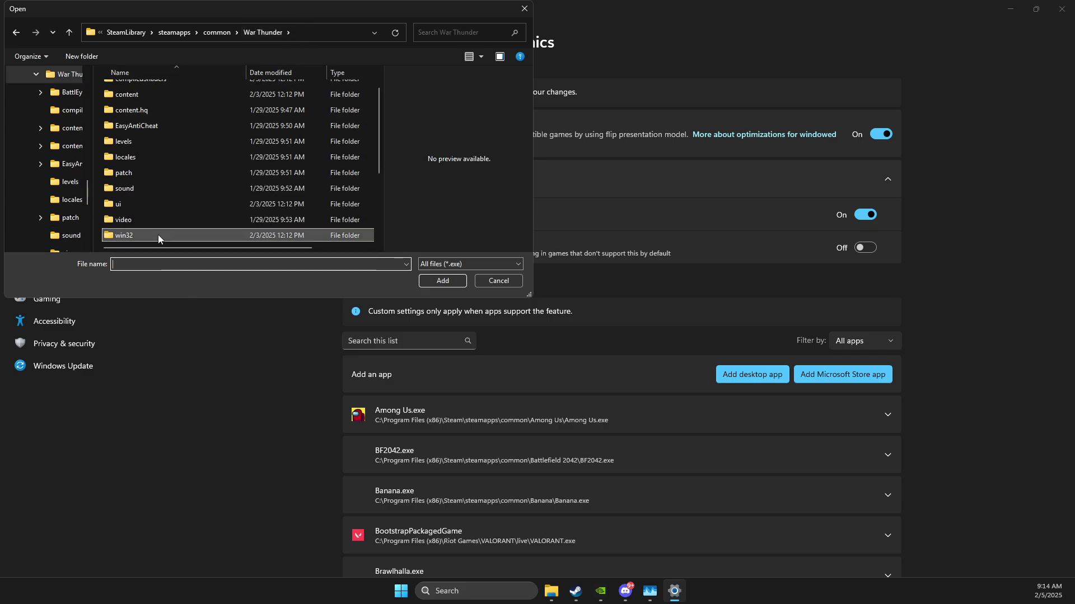
scroll(157, 229, "down", 2)
double_click(144, 204)
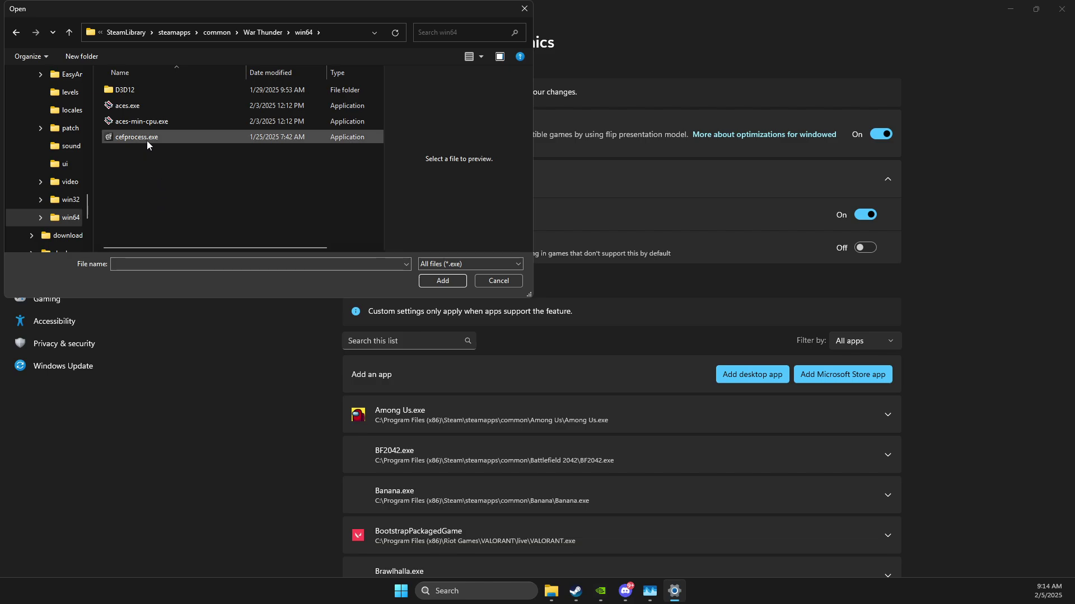
left_click(131, 105)
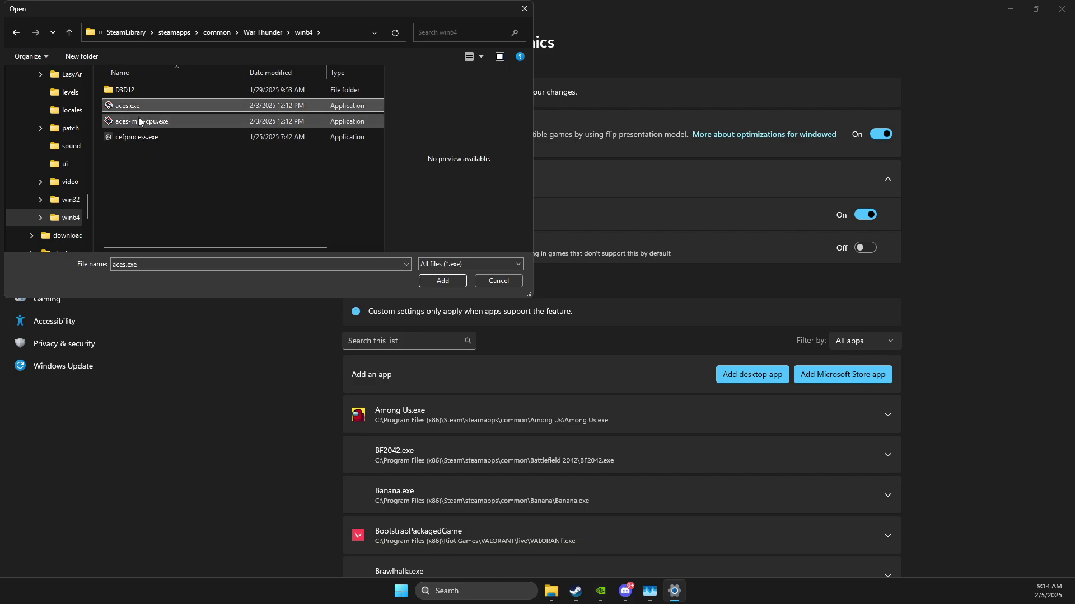
left_click(430, 281)
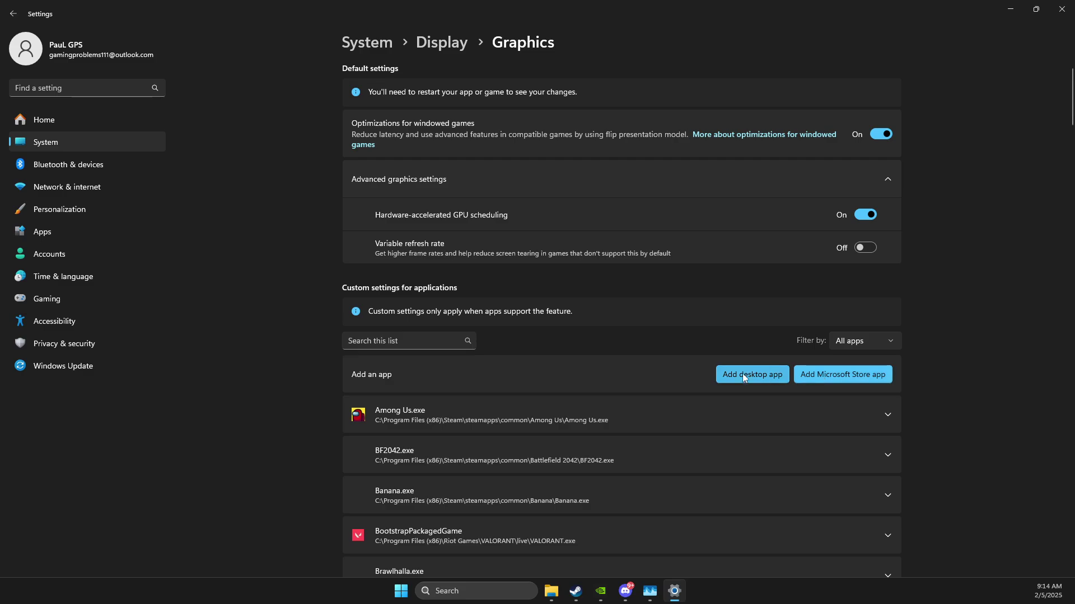
Add aces-min-cpu.exe from War Thunder's win64 folder as a desktop app in the custom graphics settings
left_click(727, 375)
left_click(143, 119)
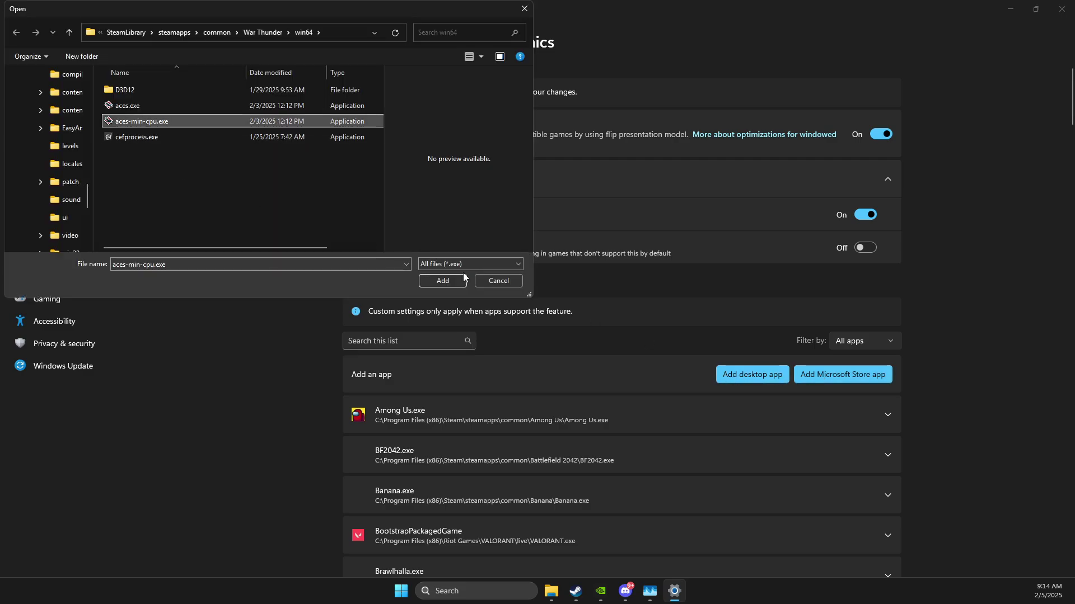
left_click(437, 281)
Set the GPU preference of the win64 aces-min-cpu.exe War Thunder Client entry to High Performance (NVIDIA GeForce RTX 3070)
scroll(629, 312, "down", 20)
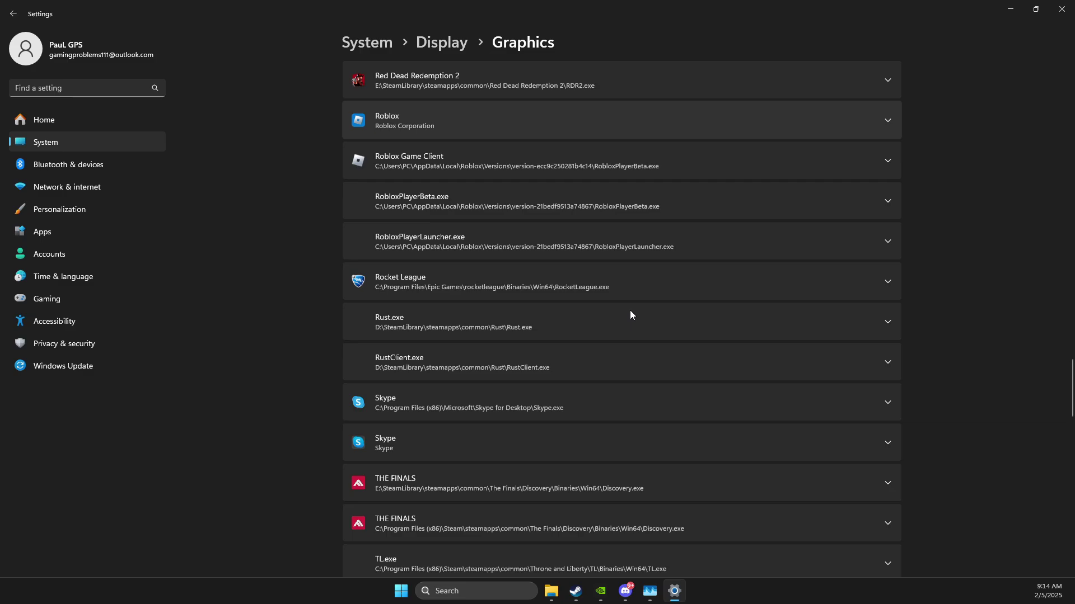
scroll(629, 311, "down", 3)
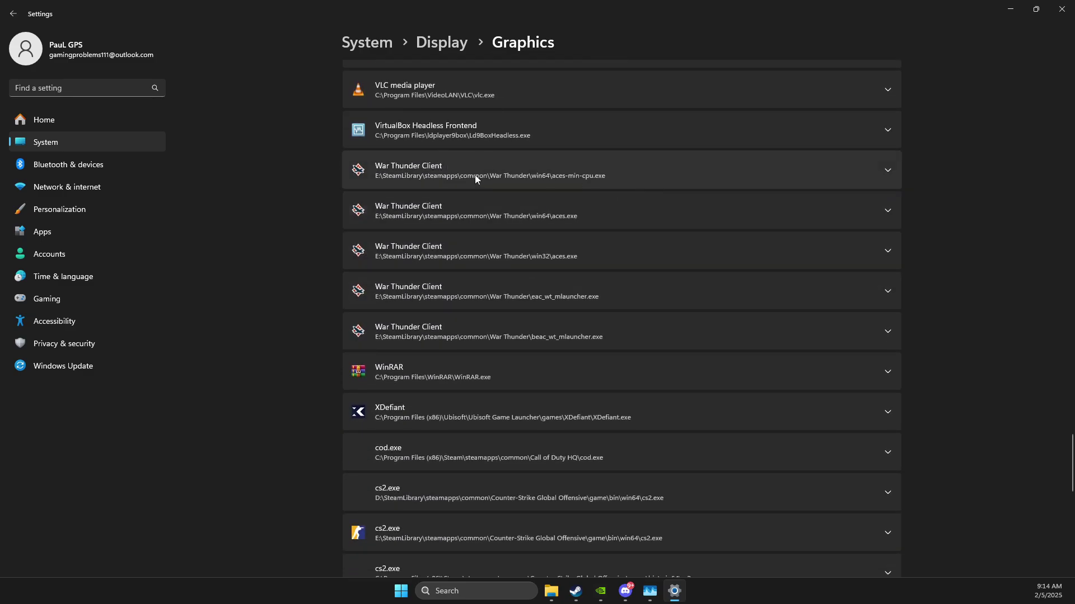
left_click(883, 177)
left_click(784, 264)
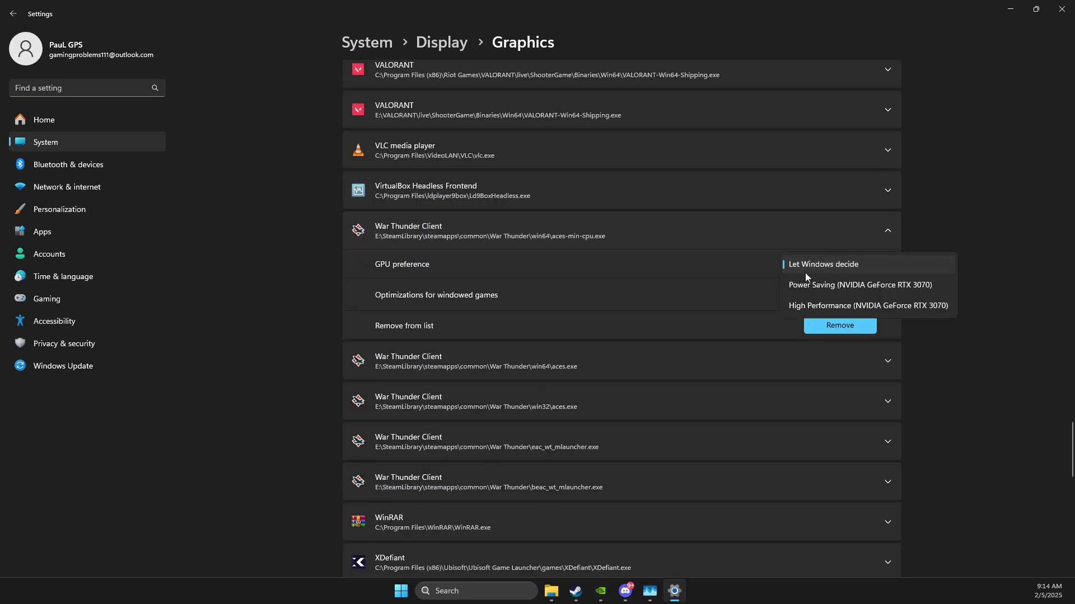
left_click(795, 304)
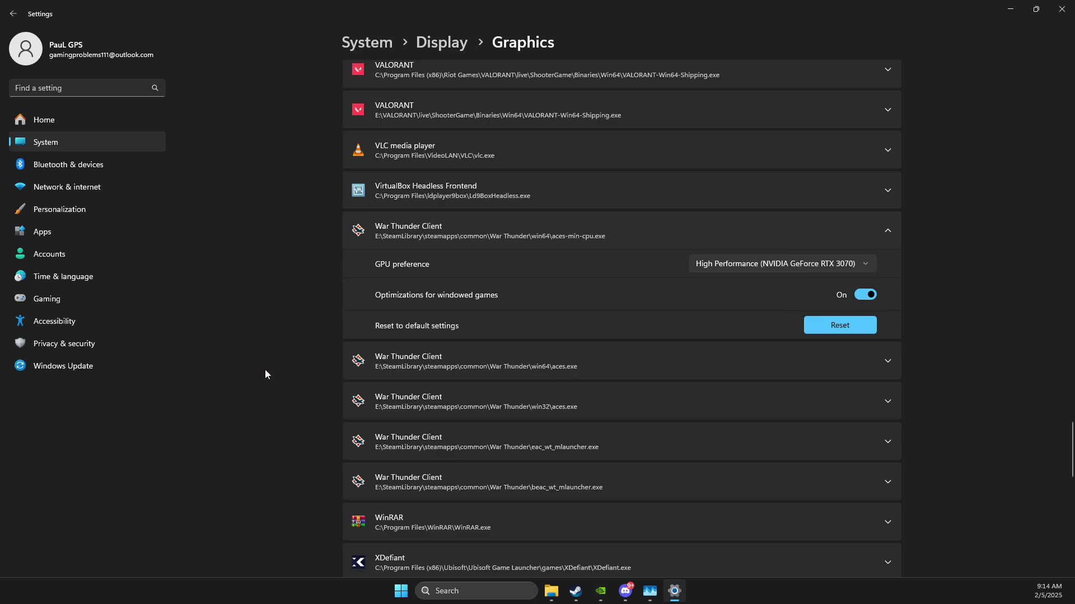
Set the GPU preference of the win64 aces.exe War Thunder Client entry to High Performance (NVIDIA GeForce RTX 3070)
left_click(432, 369)
left_click(801, 424)
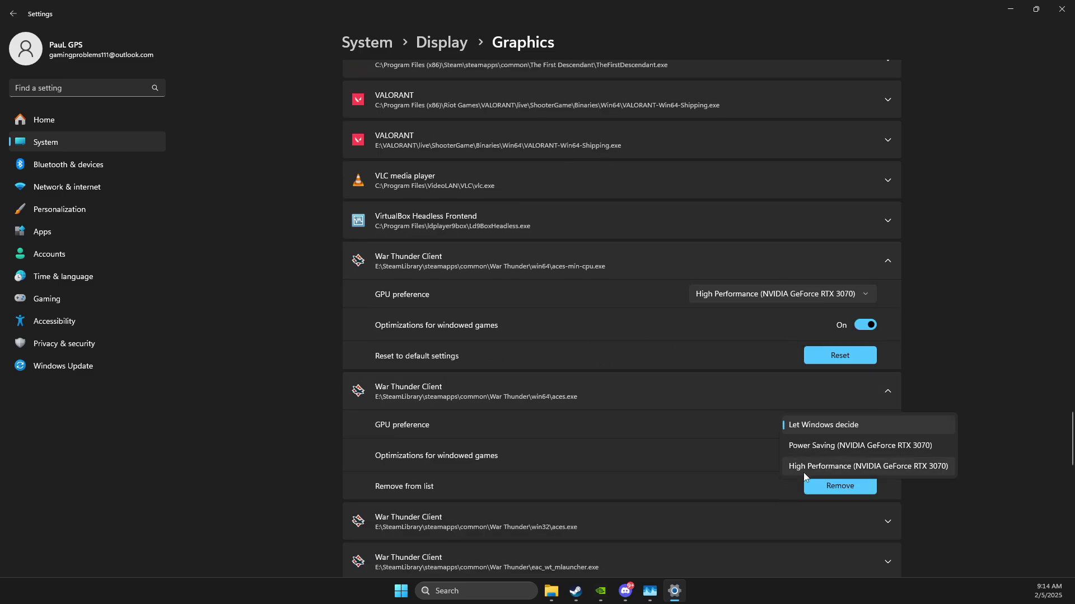
left_click(804, 470)
Set the GPU preference of the win32 aces.exe War Thunder Client entry to High Performance (NVIDIA GeForce RTX 3070)
scroll(559, 420, "down", 3)
left_click(492, 382)
scroll(545, 391, "up", 1)
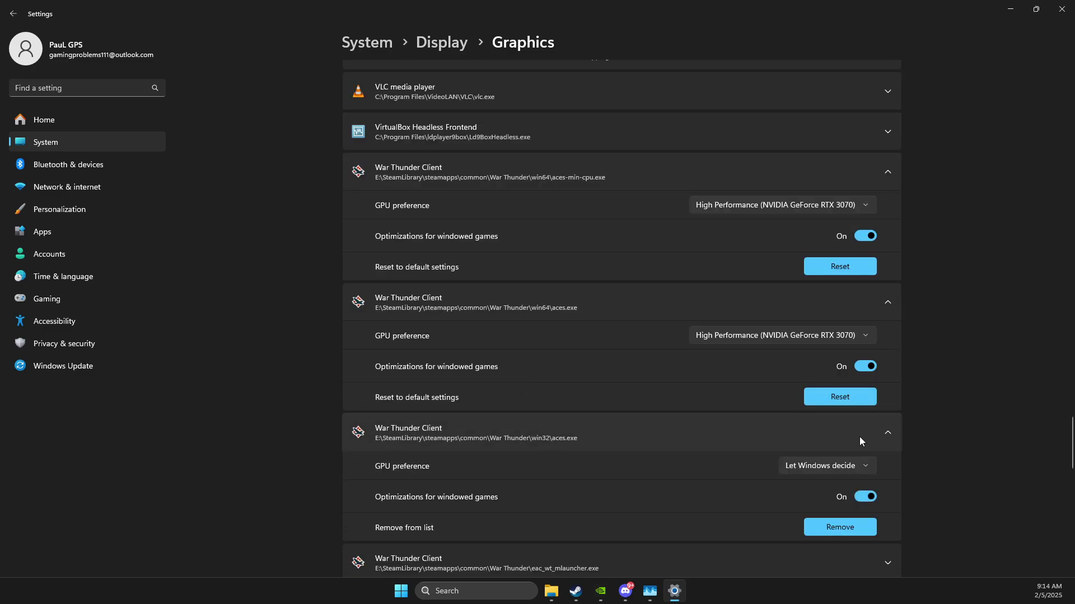
left_click(822, 465)
left_click(828, 508)
Check the GPU preference of the eac_wt_mlauncher.exe War Thunder Client entry and close Settings
scroll(560, 447, "down", 5)
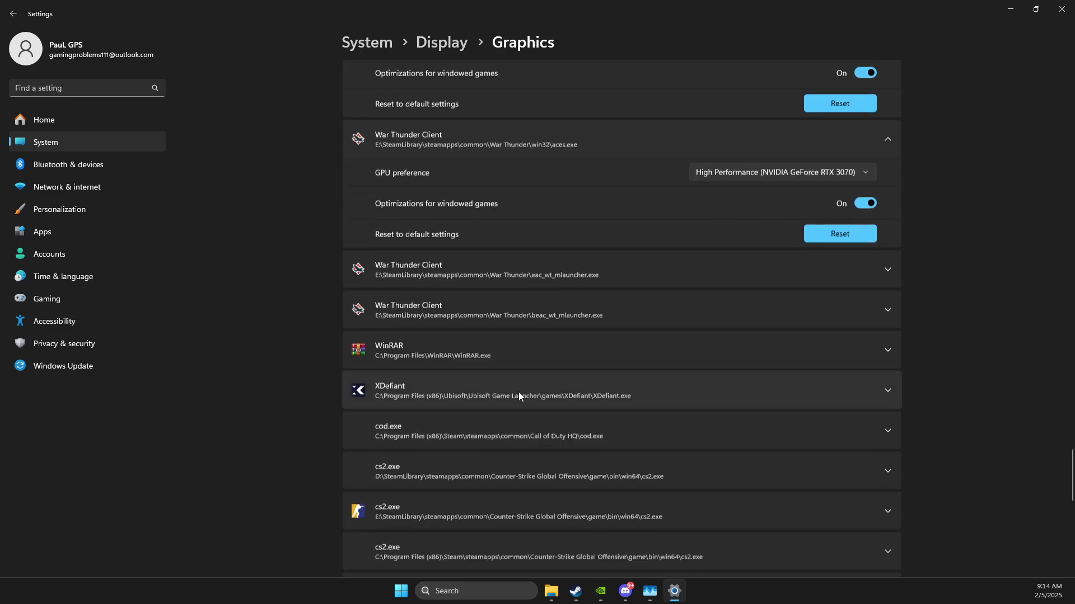
left_click(468, 273)
scroll(475, 275, "up", 1)
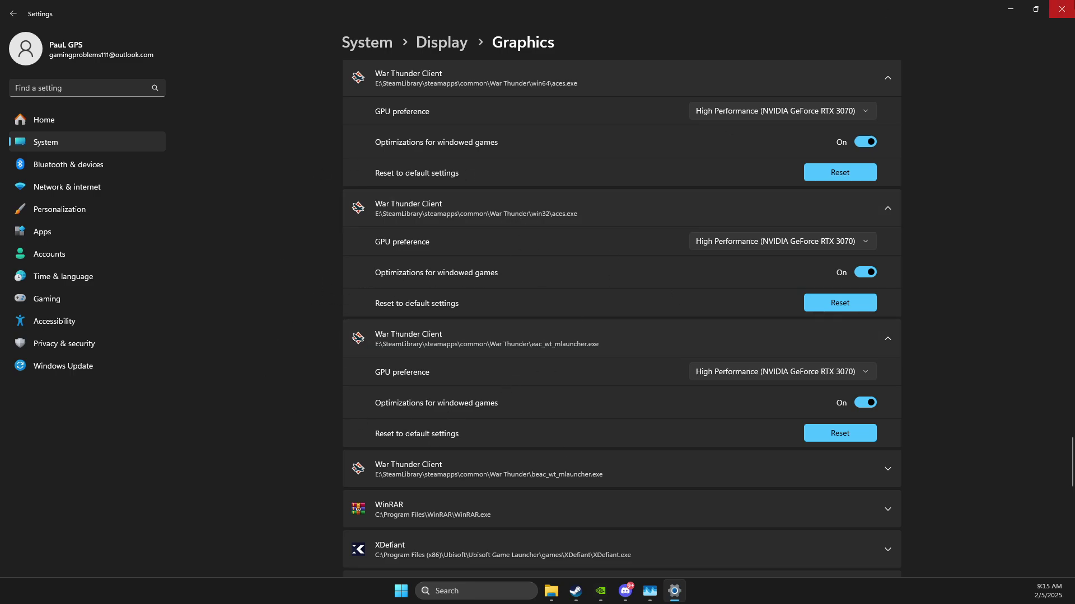
key("alt+F4")
Open the power plan editor, review the selected plan in Power Options and close the window
left_click(495, 586)
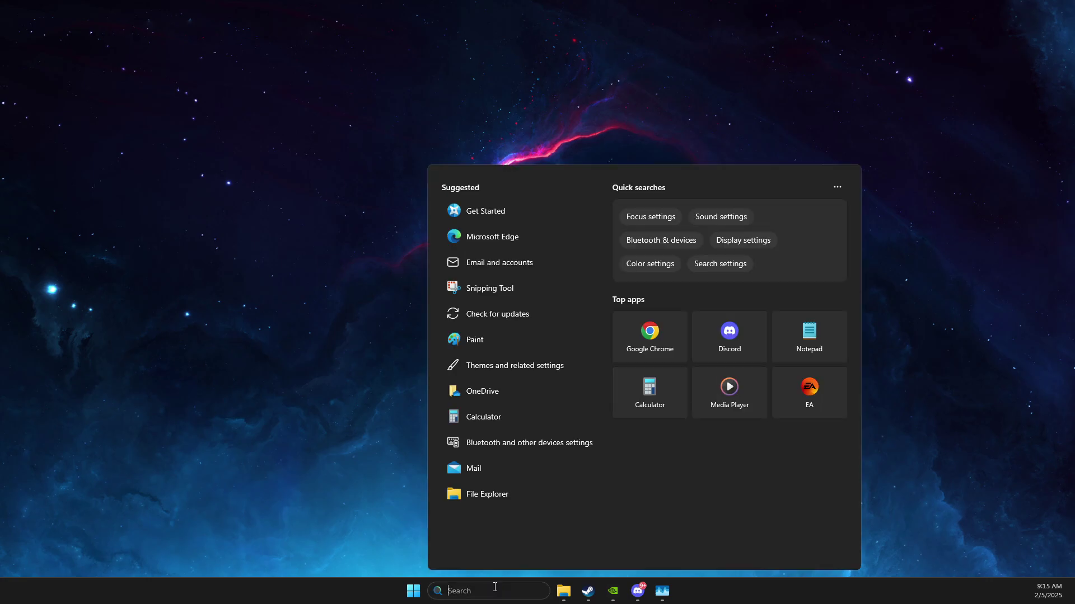
type("edit power plan")
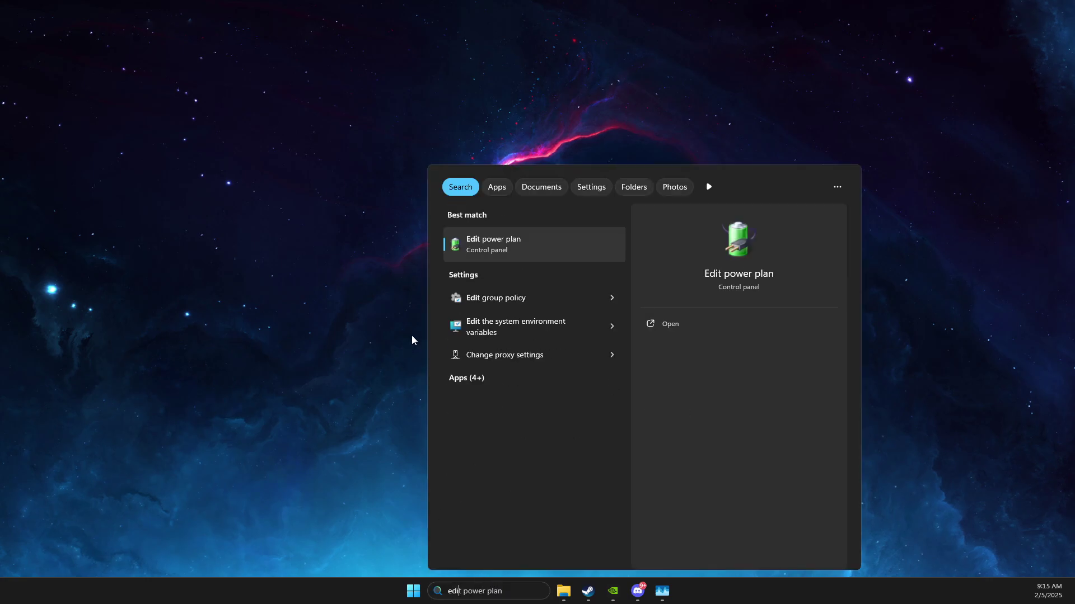
left_click(497, 252)
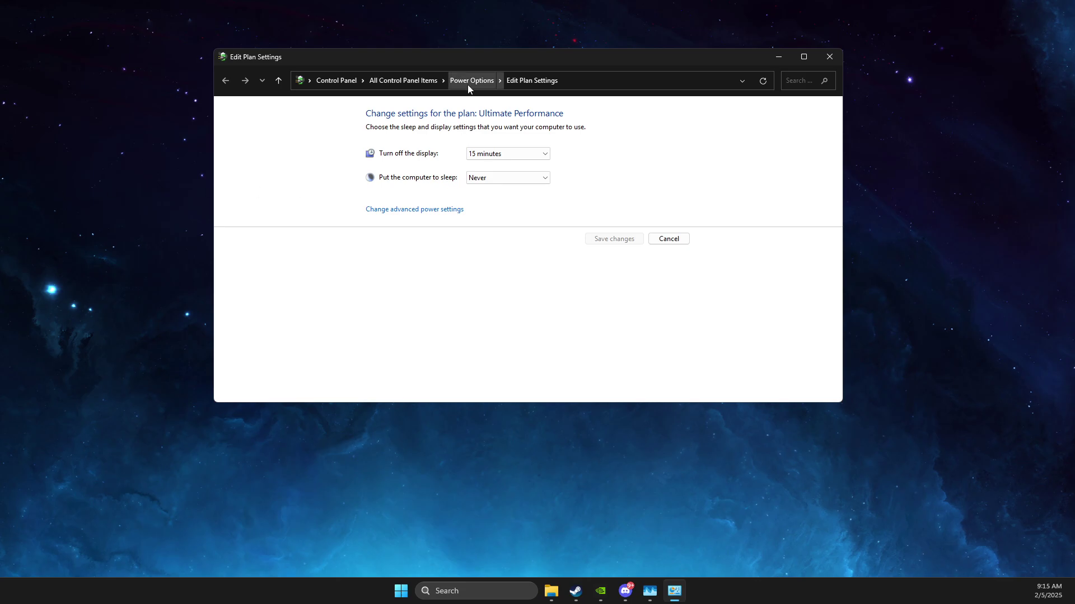
left_click(468, 83)
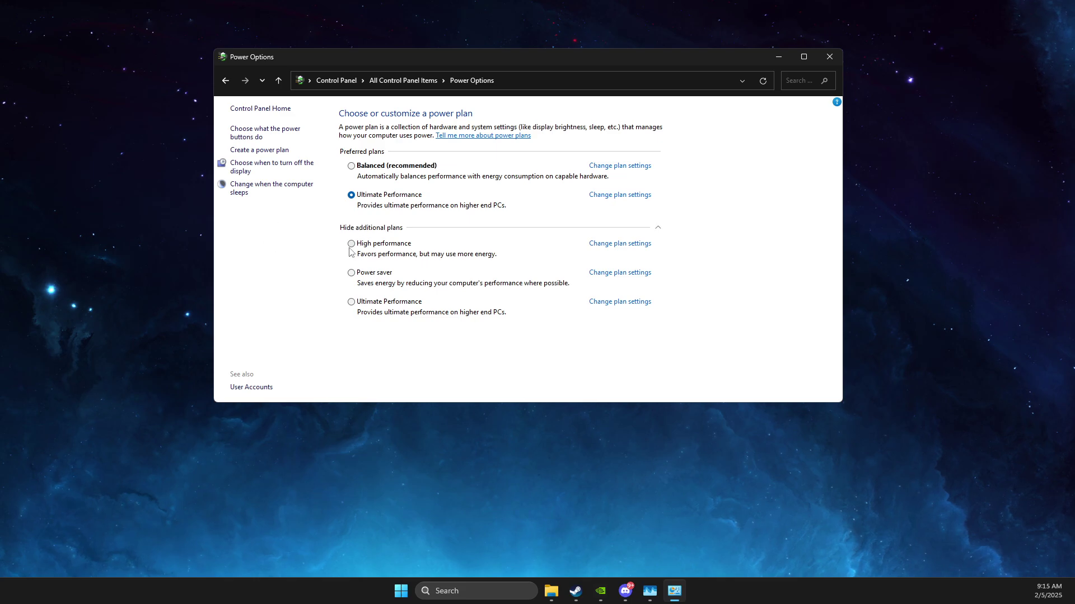
left_click(832, 58)
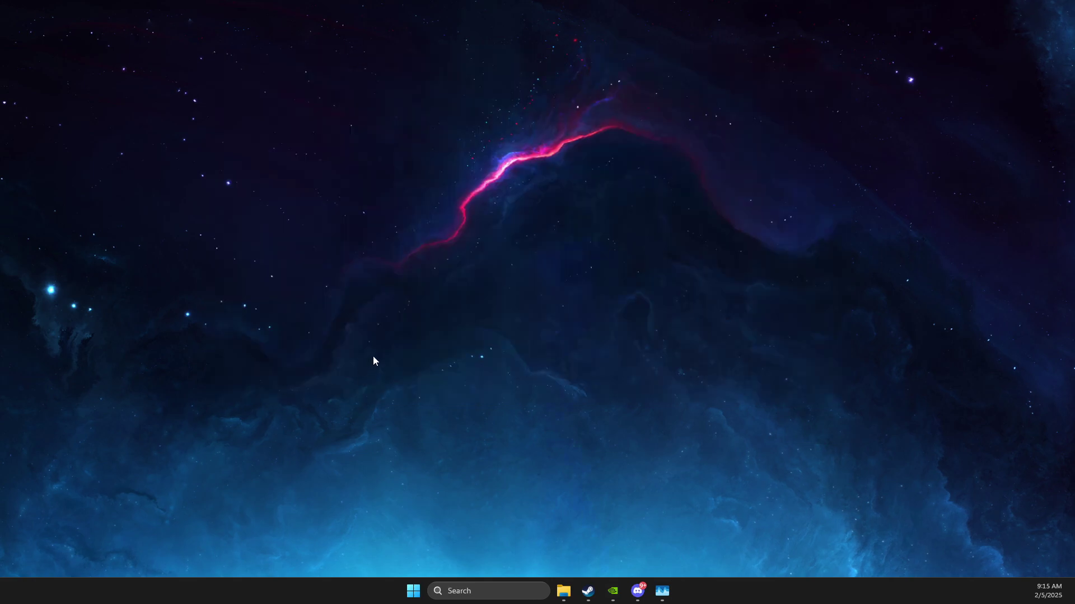
Open the advanced system settings and review the visual effects in the Performance Options
left_click(517, 596)
type("view advanced system setti")
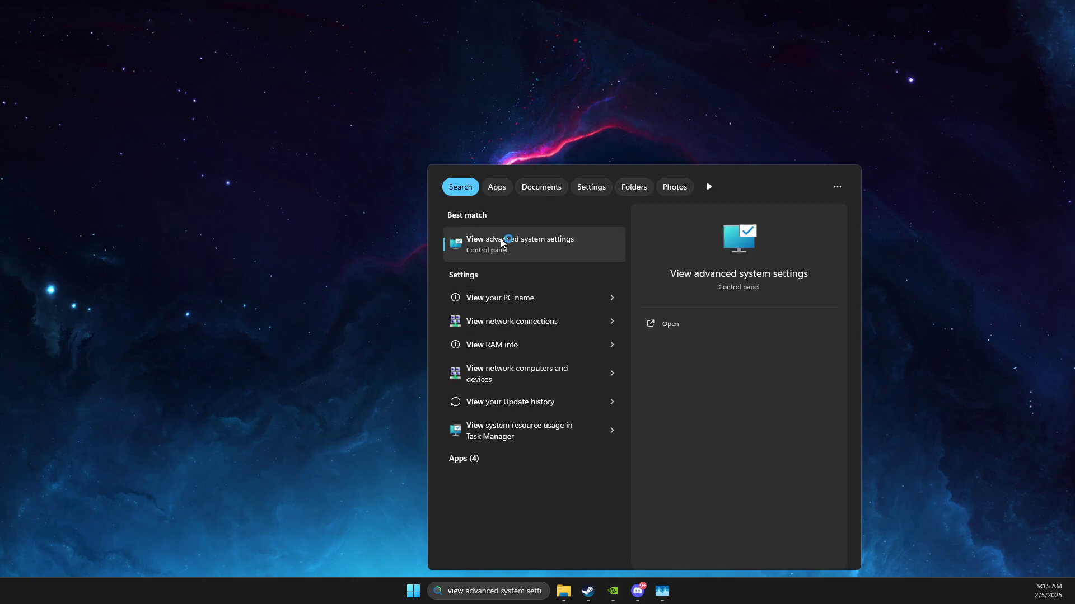
left_click(504, 242)
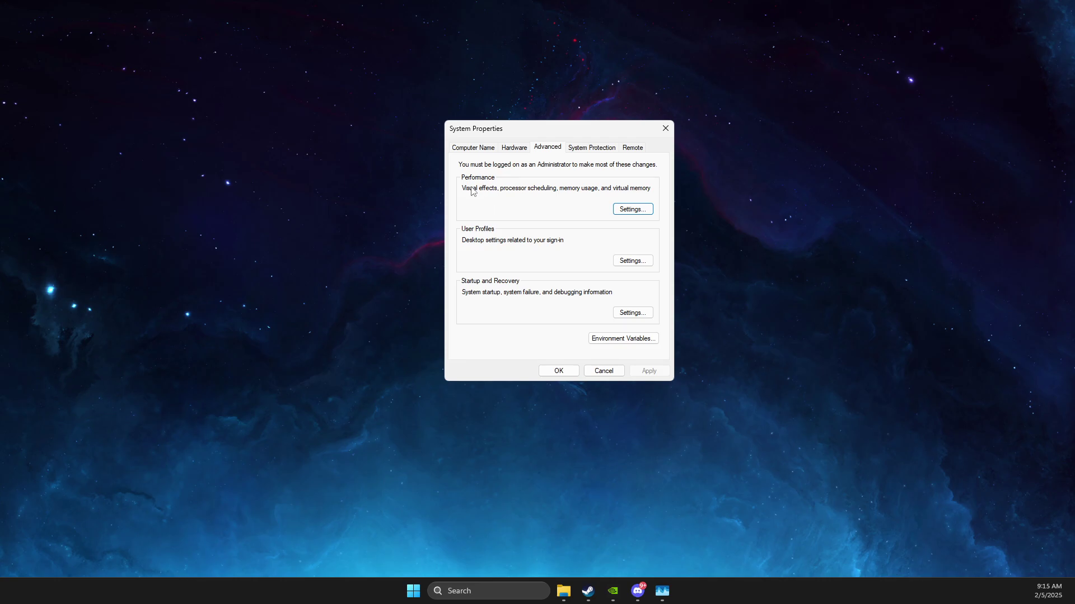
left_click(630, 210)
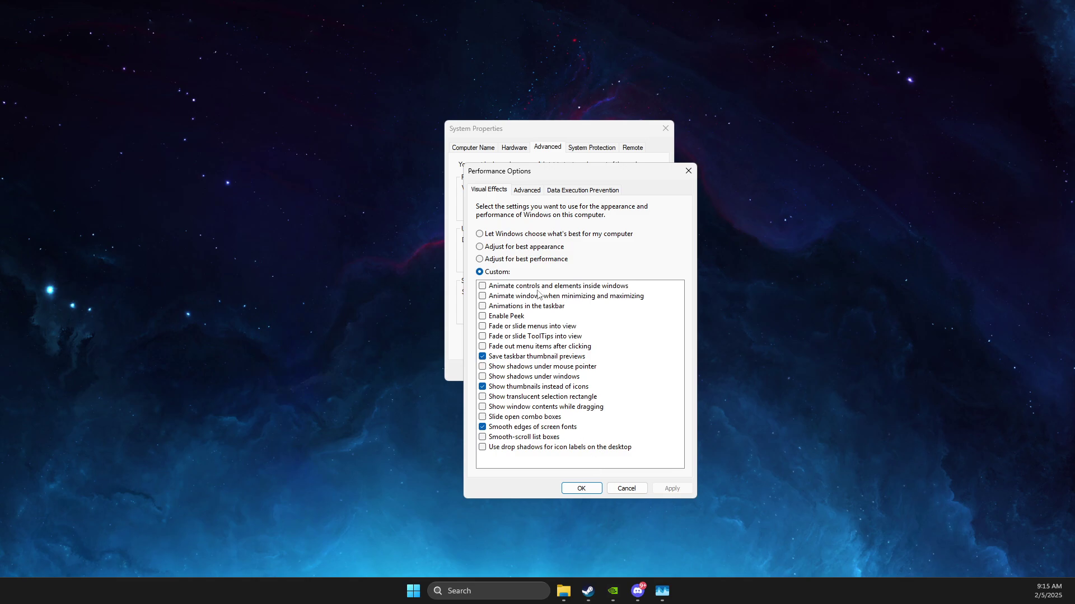
Open the virtual memory settings, select drive E: and choose a custom paging file size
left_click(528, 191)
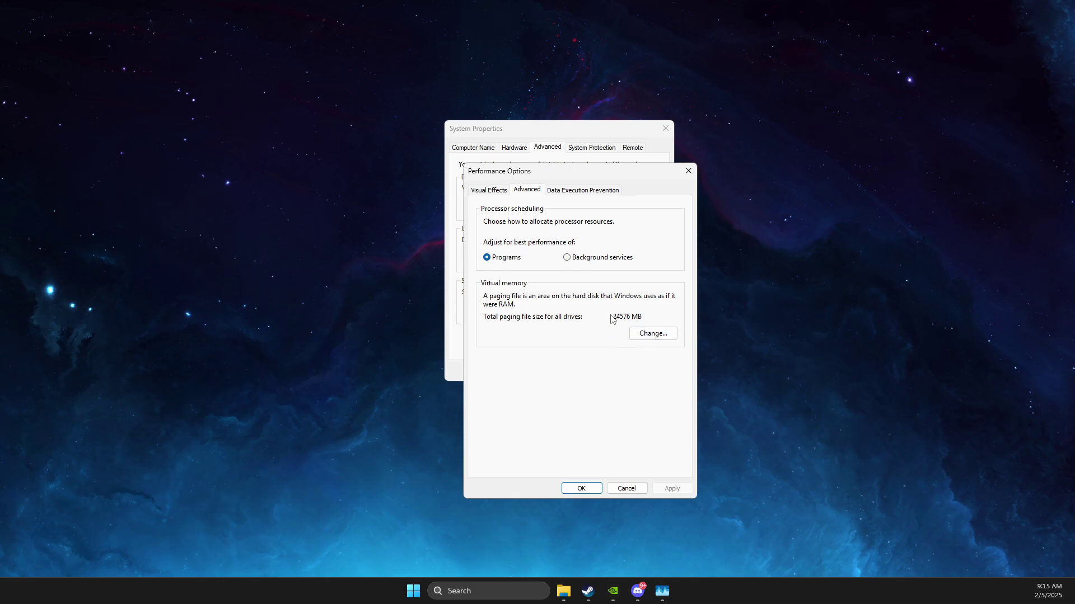
left_click(653, 337)
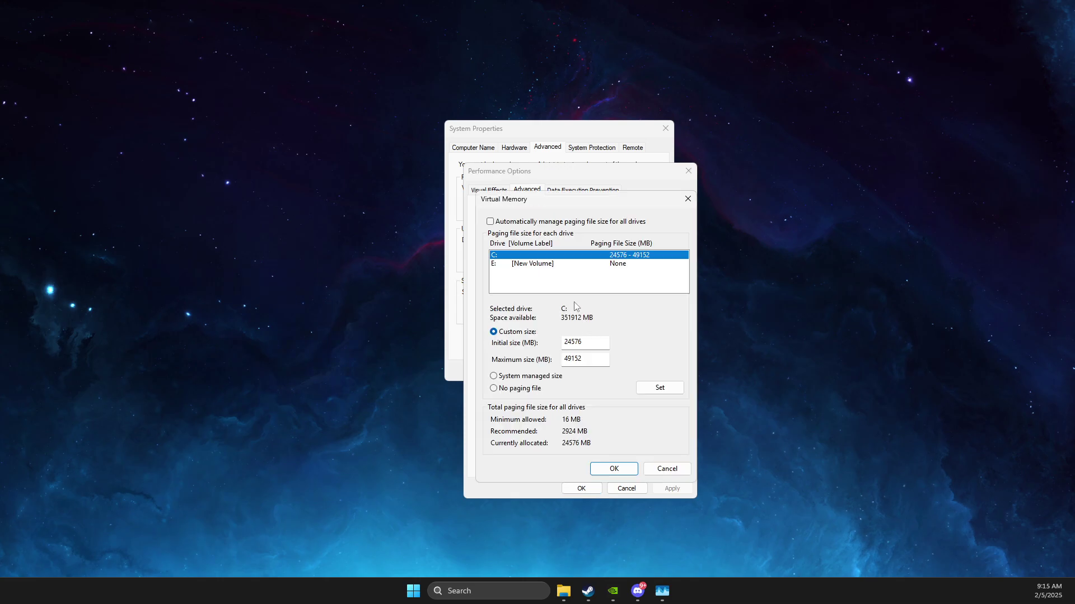
left_click(537, 279)
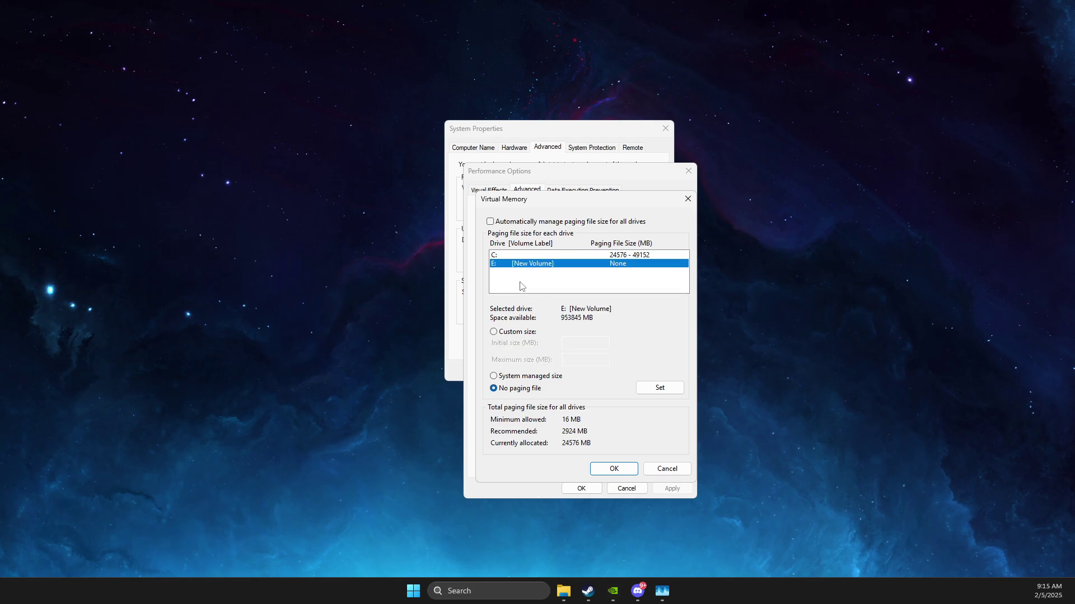
left_click(493, 332)
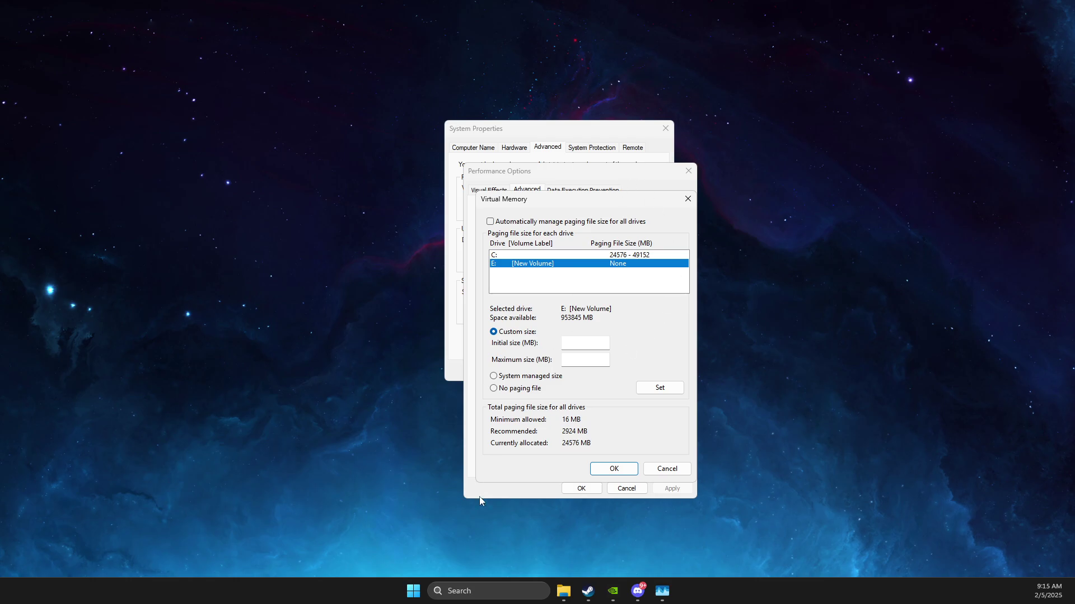
Look up the installed physical memory (RAM) in System Information and close it
left_click(464, 592)
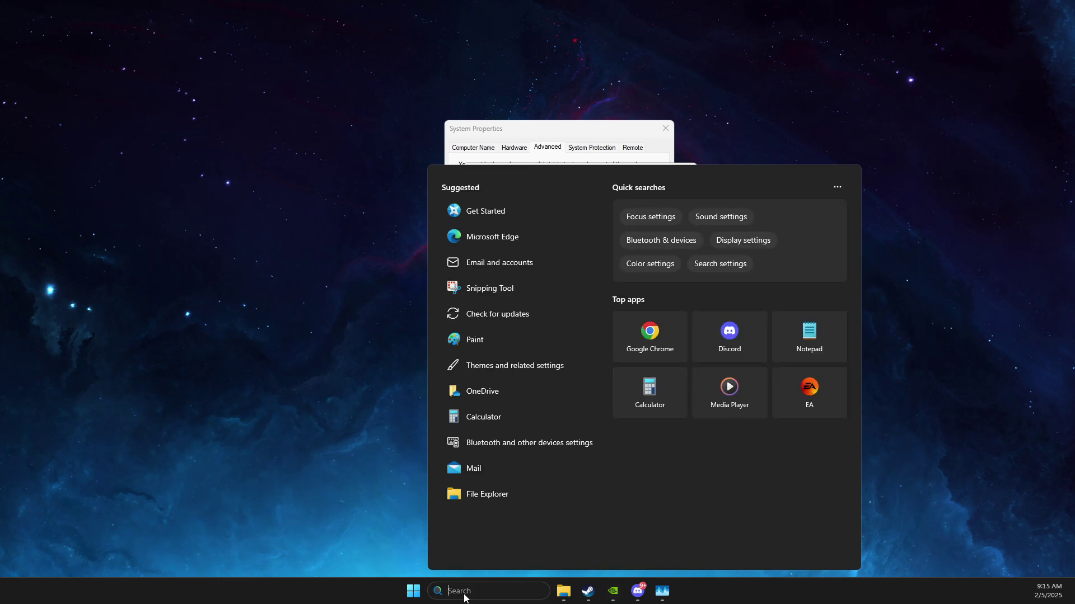
type("system")
left_click(525, 255)
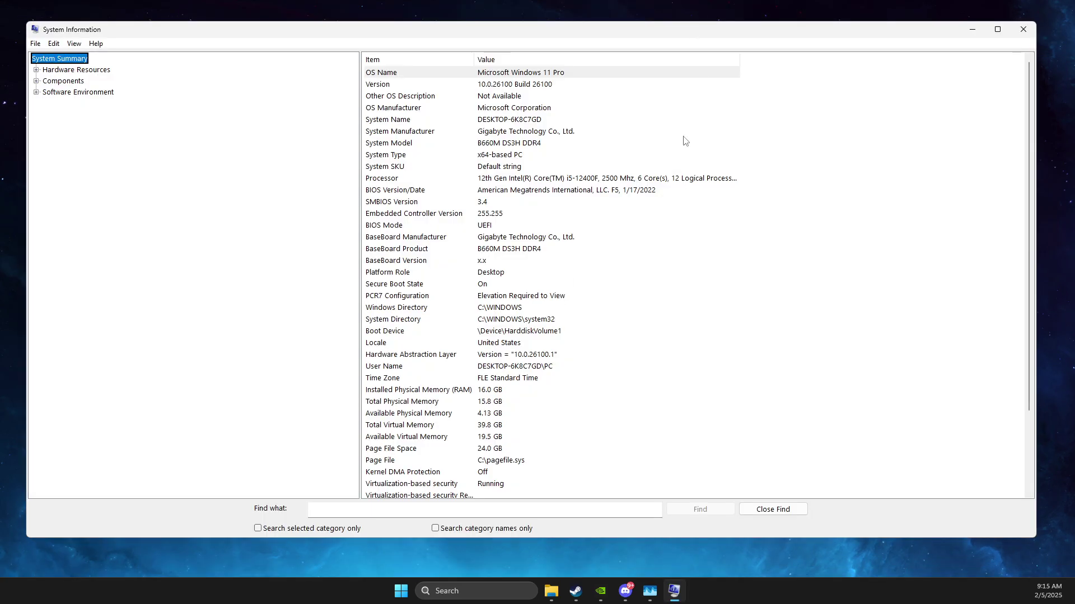
left_click(407, 392)
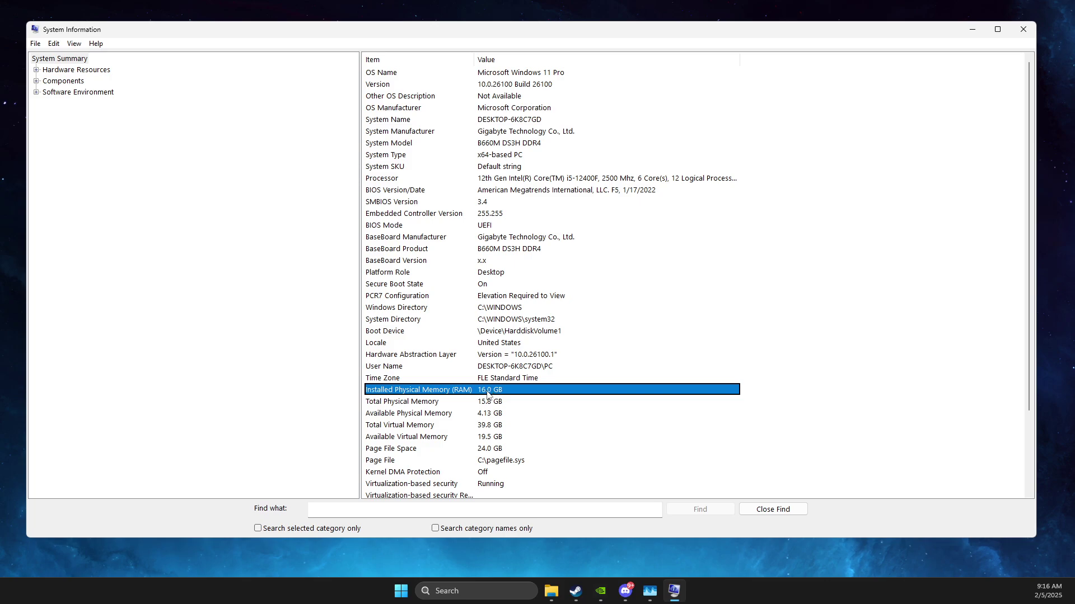
left_click(1022, 31)
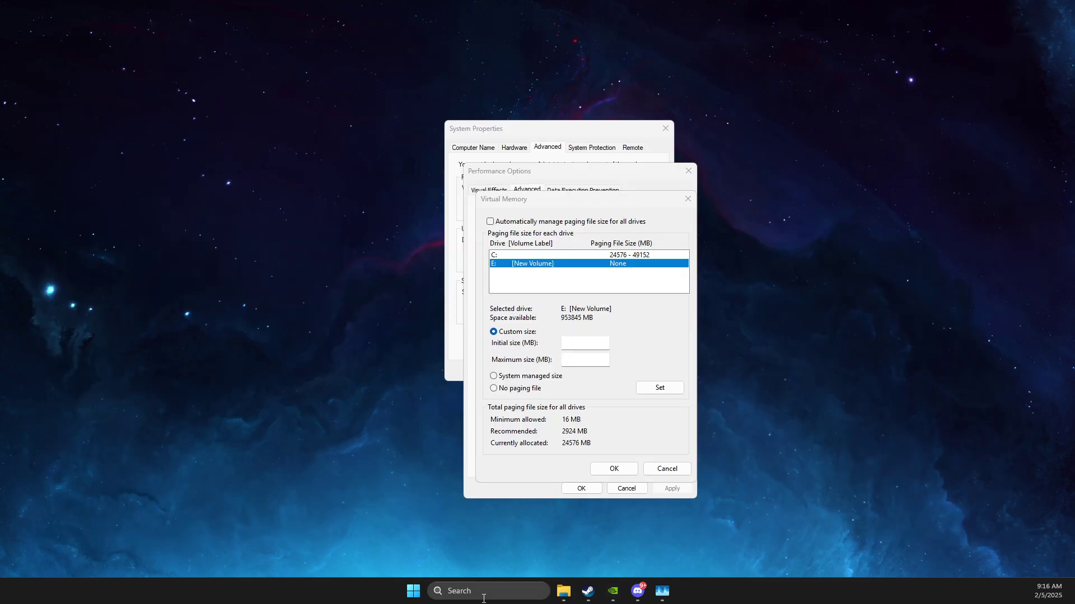
Open Calculator and compute the initial paging file size as 16 × 1024 × 1.5
left_click(502, 596)
type("calculator")
left_click(489, 249)
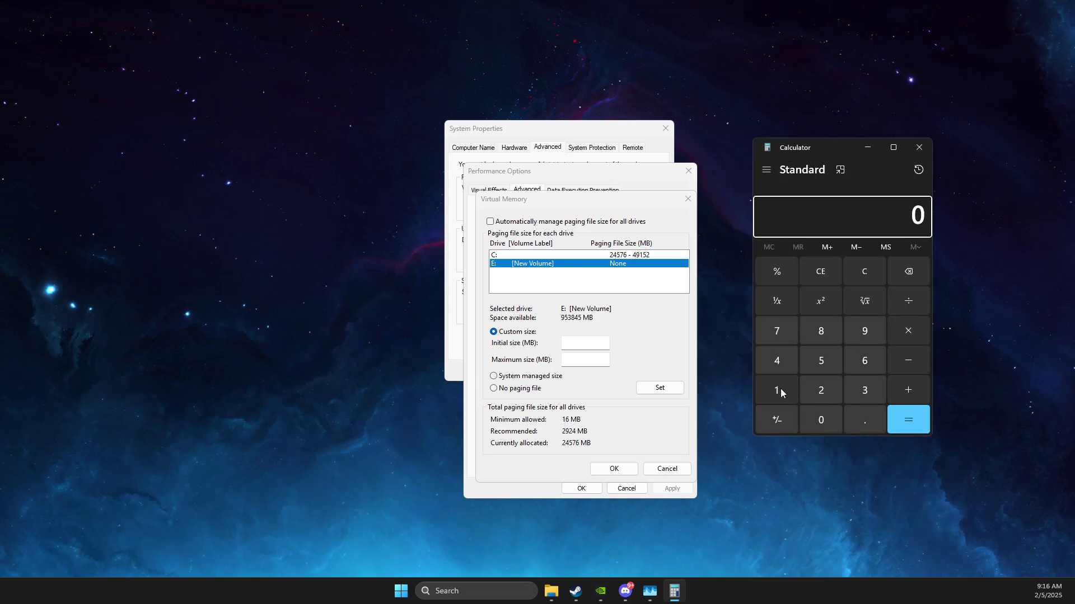
left_click(780, 388)
left_click(864, 360)
left_click(908, 331)
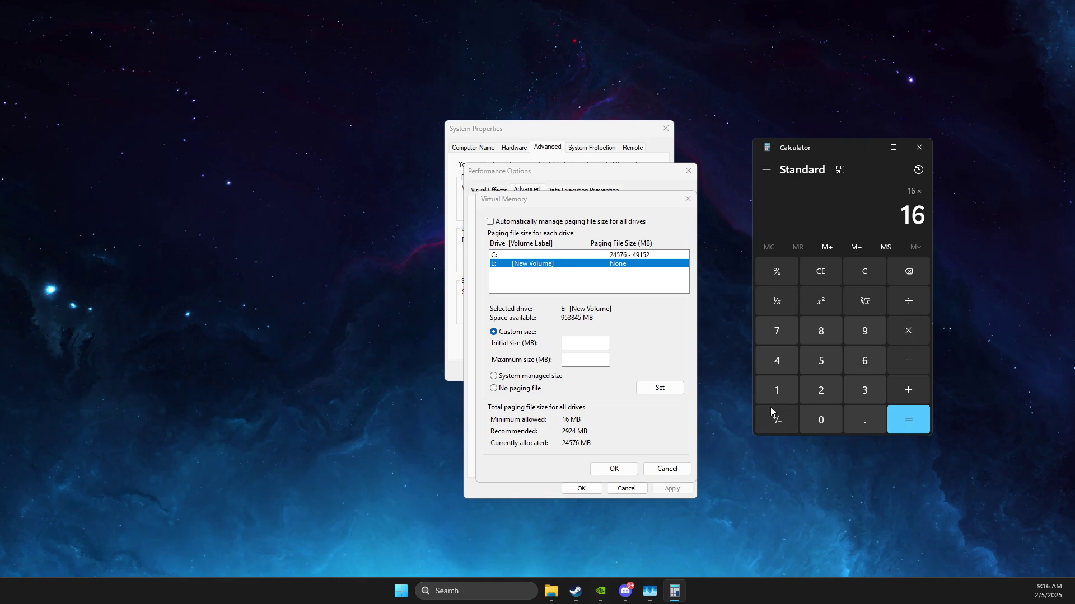
left_click(777, 395)
left_click(813, 417)
left_click(815, 389)
left_click(782, 365)
left_click(903, 337)
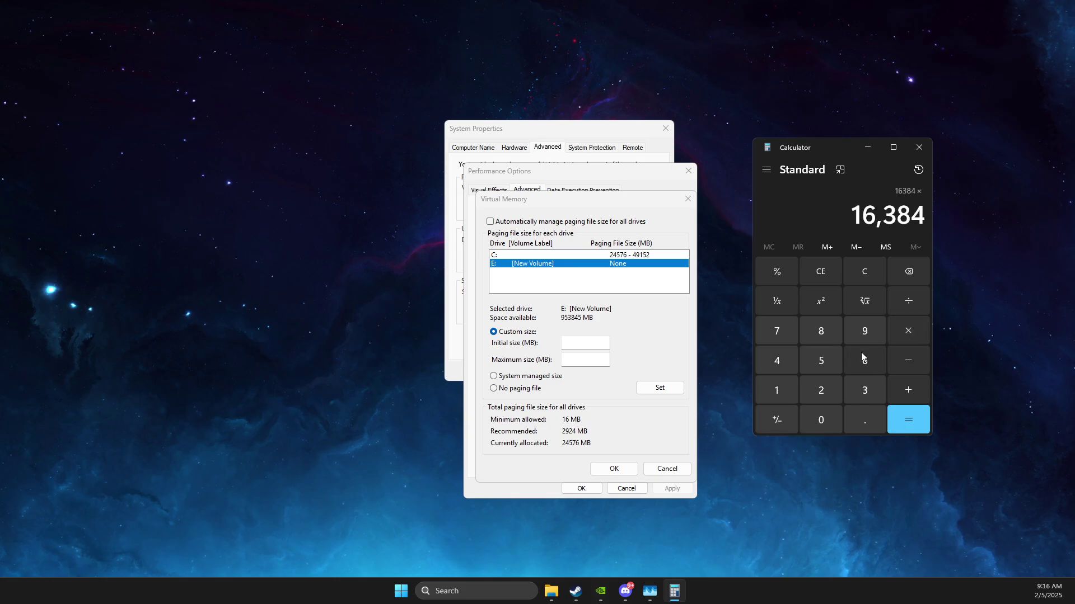
type("1.5")
key("Return")
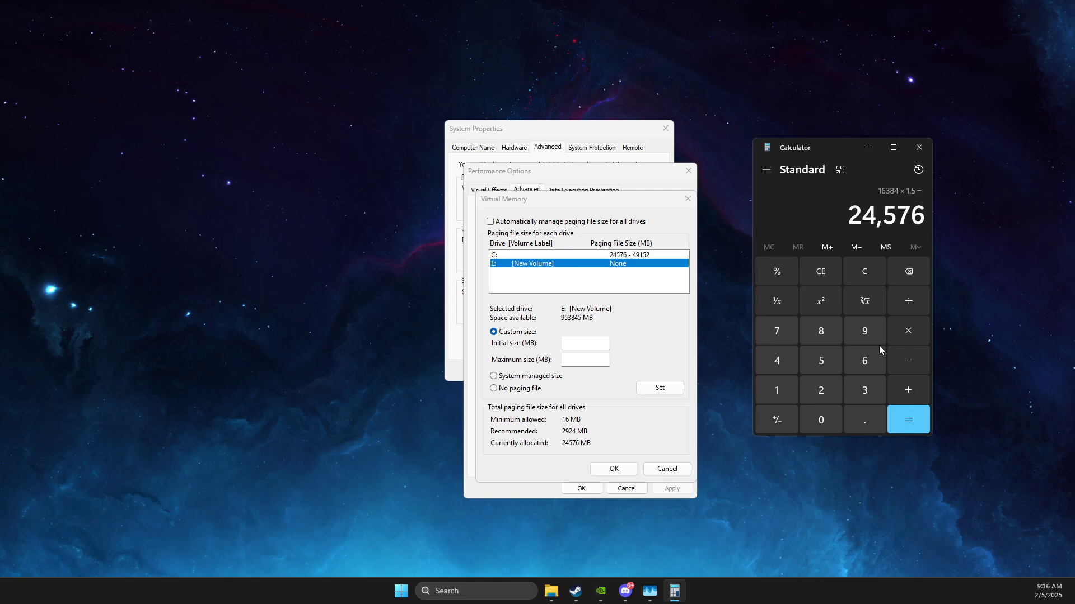
left_click(567, 344)
Clear the calculation and compute the maximum paging file size as 16 × 1024 × 3
left_click(867, 281)
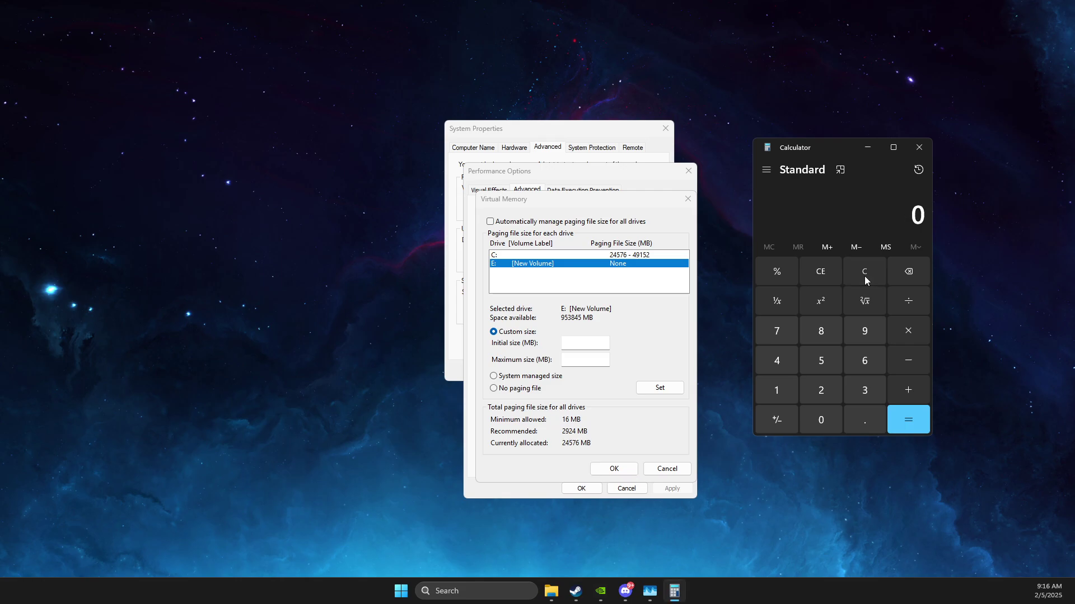
left_click(778, 386)
left_click(854, 360)
left_click(895, 334)
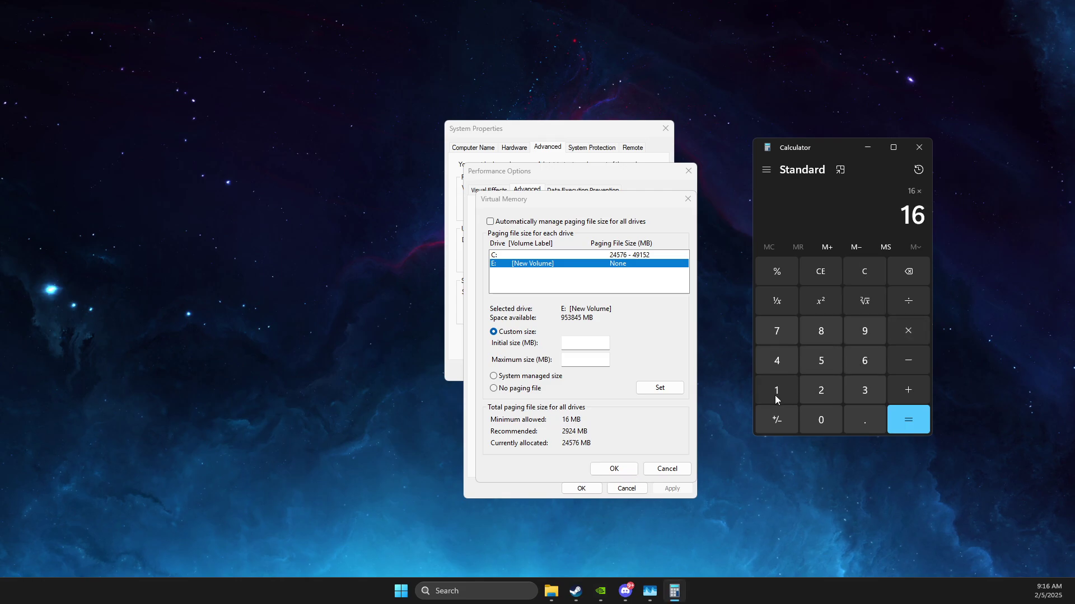
left_click(775, 394)
left_click(806, 414)
left_click(818, 389)
left_click(784, 359)
left_click(895, 338)
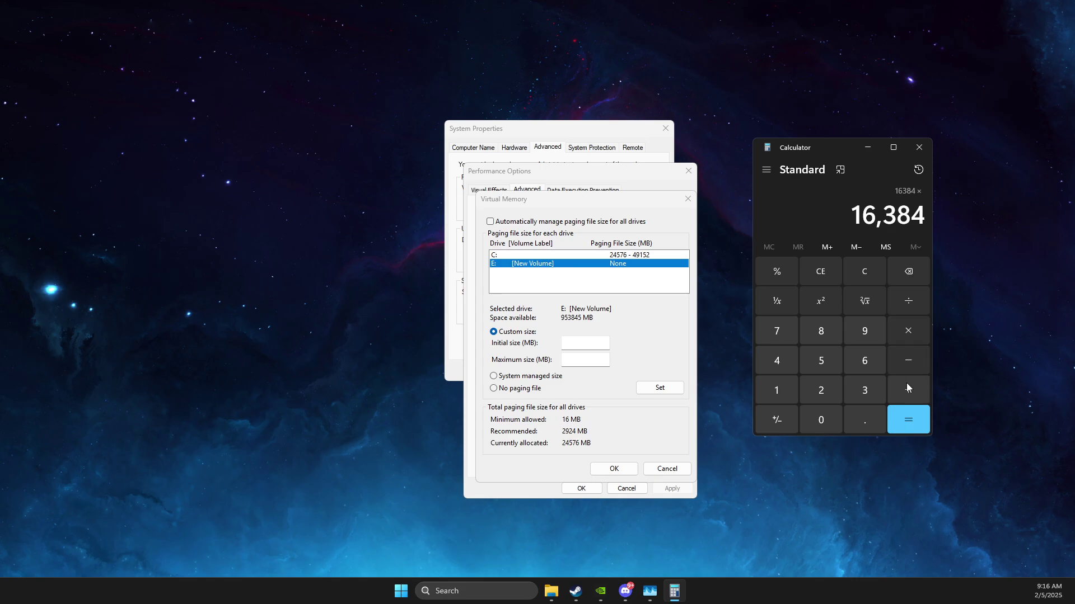
left_click(864, 390)
left_click(908, 419)
left_click_drag(867, 216, 898, 218)
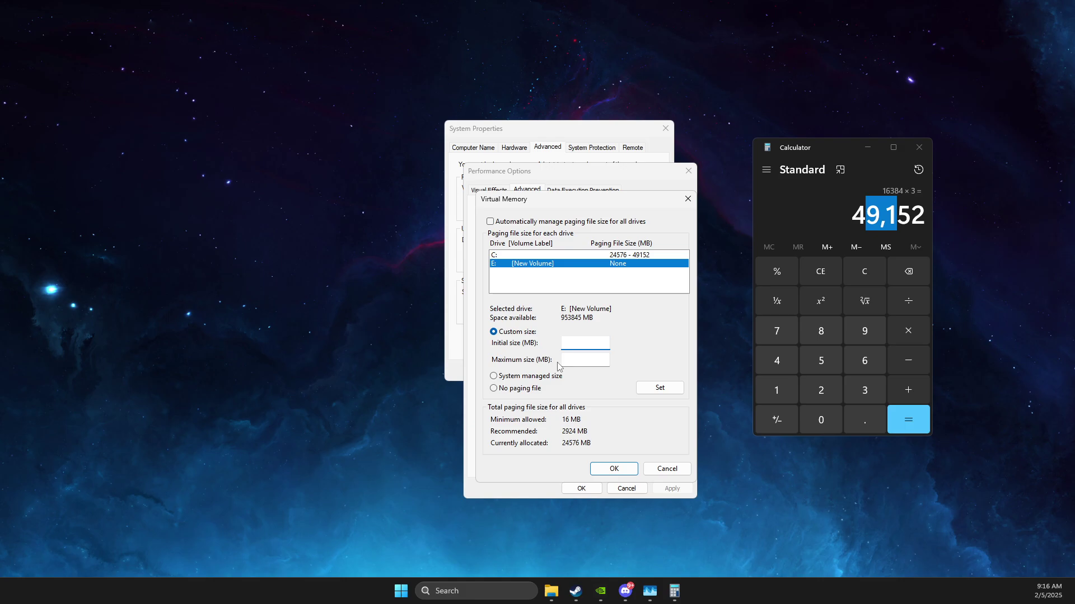
Cancel the Virtual Memory and Performance Options dialogs and close System Properties
left_click(652, 470)
left_click(627, 488)
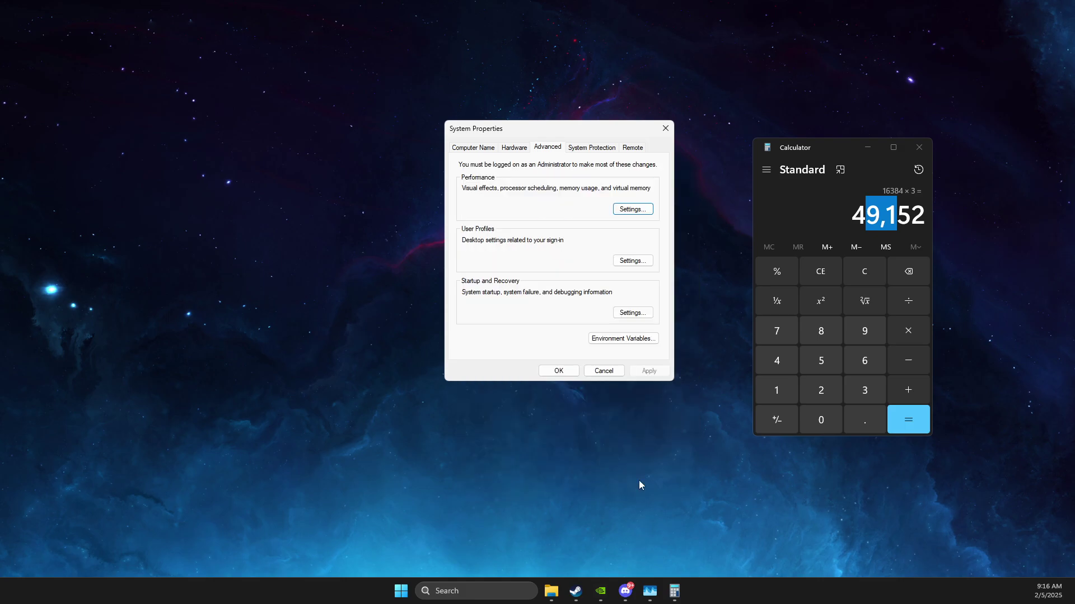
left_click(663, 132)
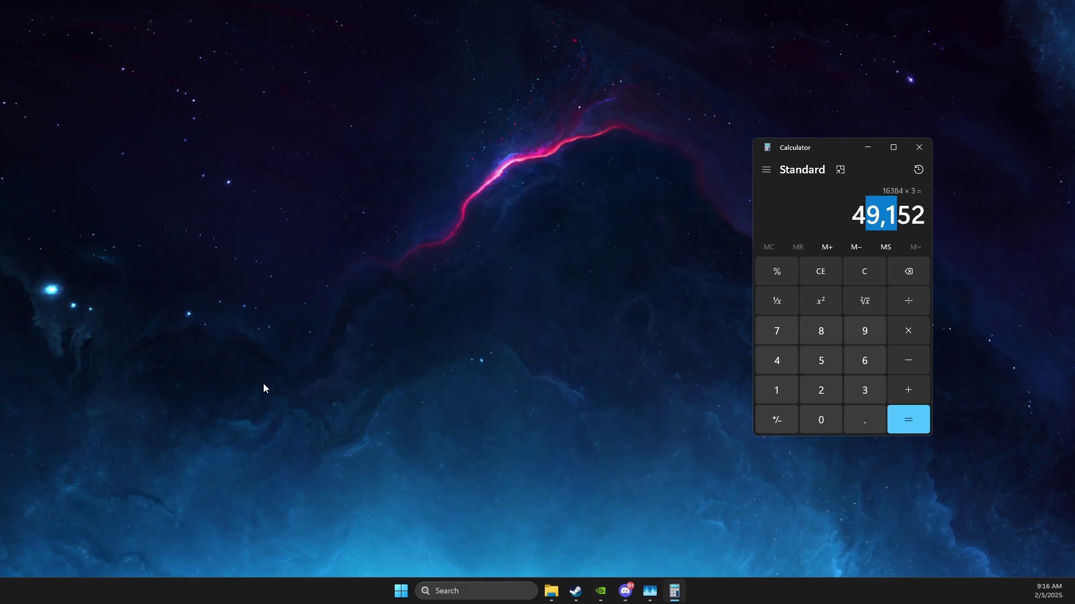
Open System Configuration, close Calculator, and list the services with all Microsoft services hidden
left_click(456, 586)
type("system")
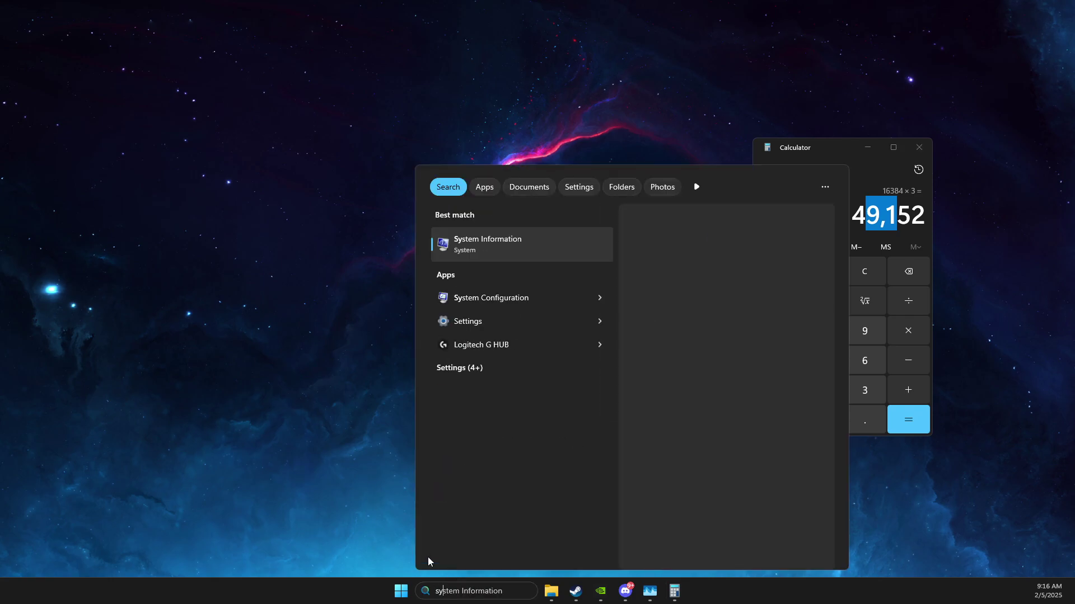
left_click(372, 300)
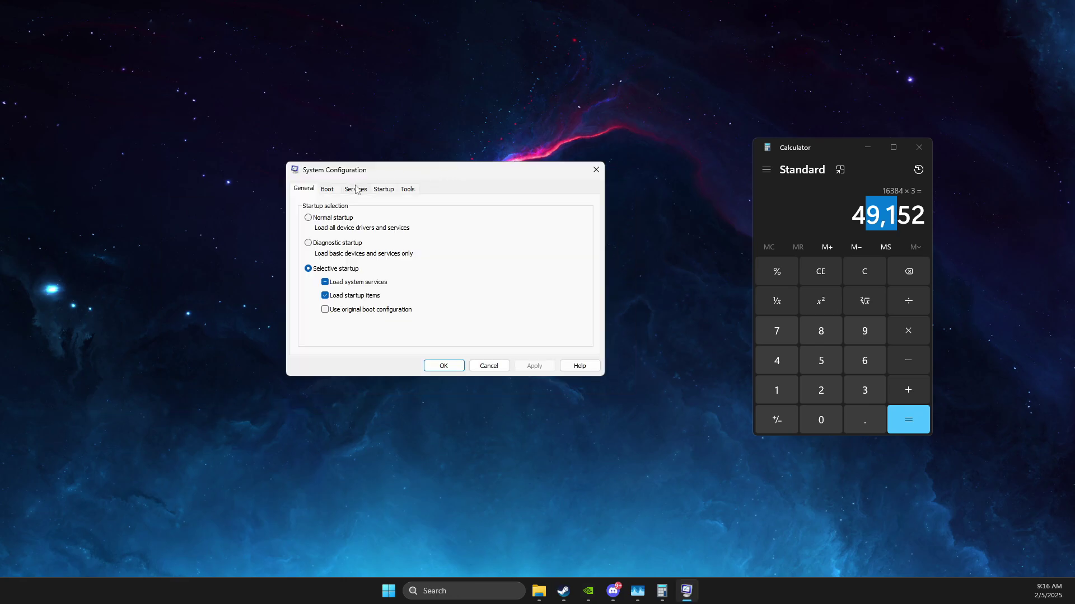
left_click(920, 150)
left_click(356, 189)
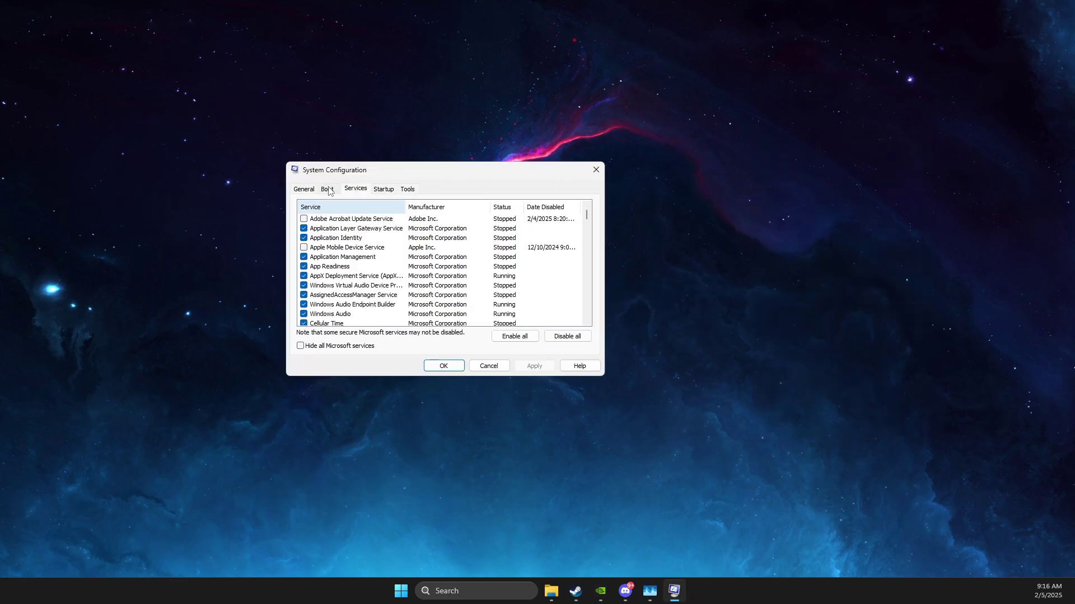
left_click(300, 347)
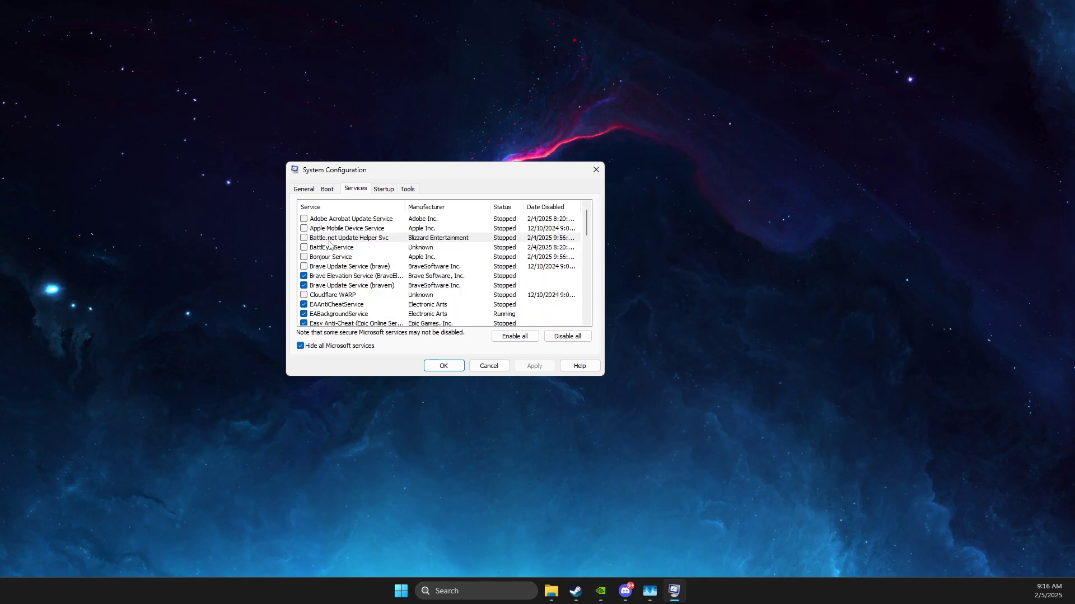
Uncheck EAAntiCheatService, look through the remaining third-party services, and close System Configuration without applying
scroll(331, 260, "down", 1)
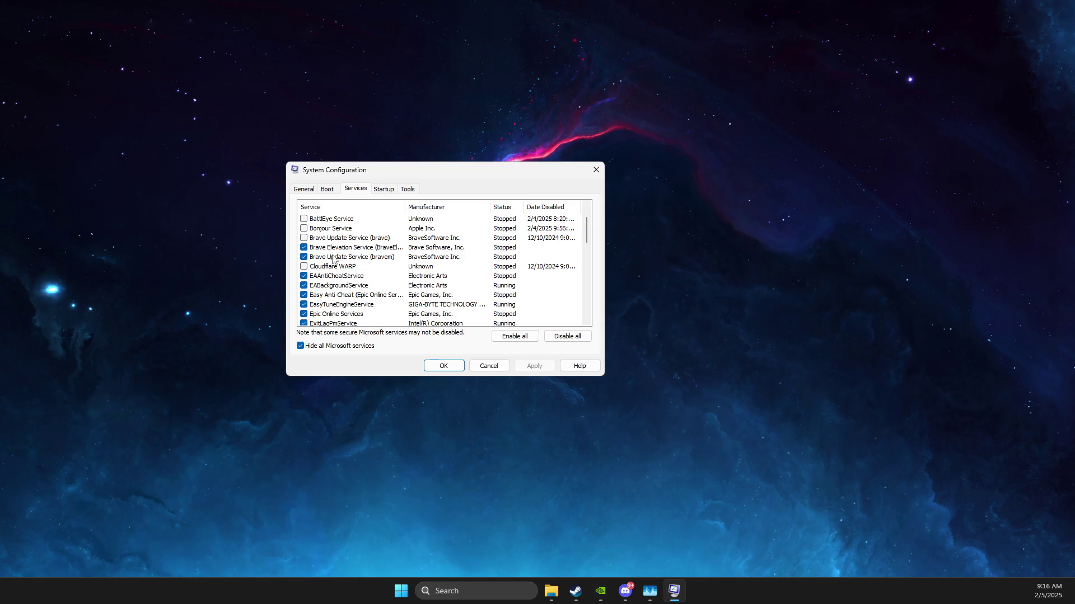
left_click(303, 276)
scroll(391, 285, "down", 4)
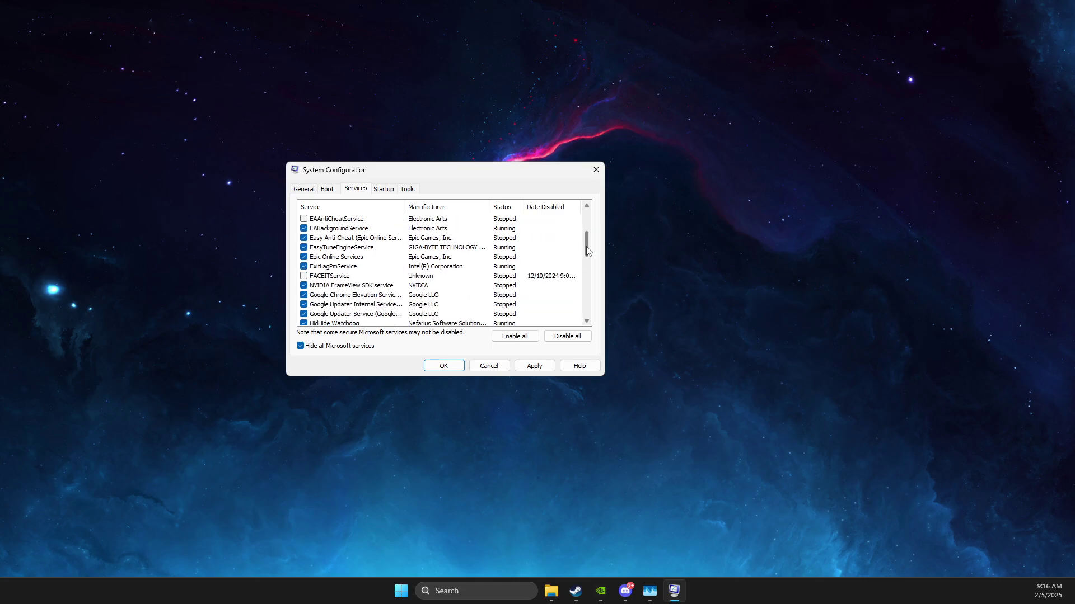
scroll(586, 268, "down", 1)
left_click_drag(585, 264, 552, 208)
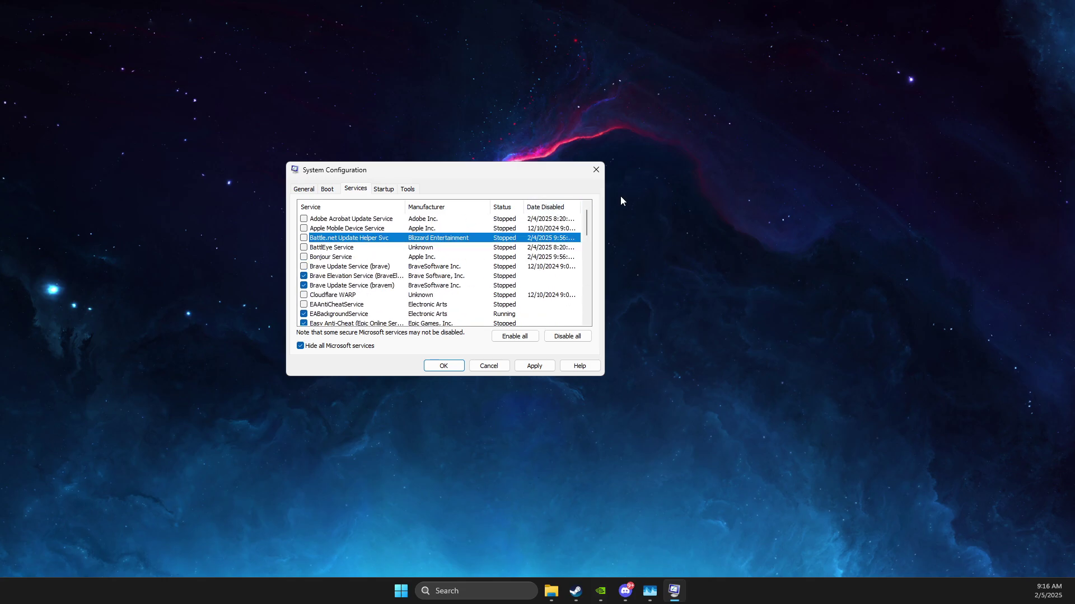
left_click(596, 169)
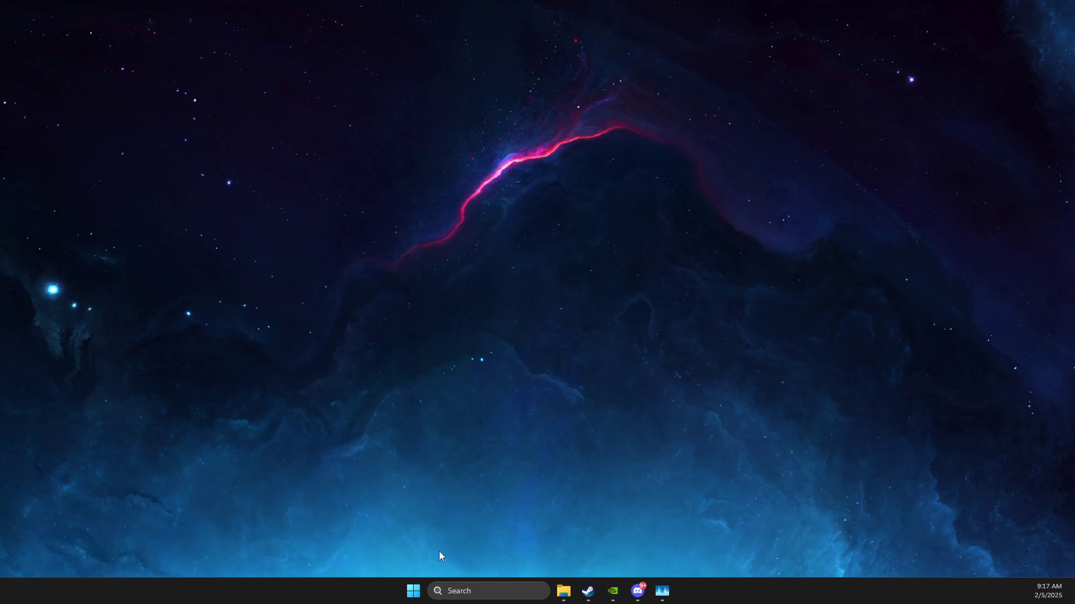
Open the user's temporary files folder by running %temp% from the Run dialog
left_click(462, 589)
type("run")
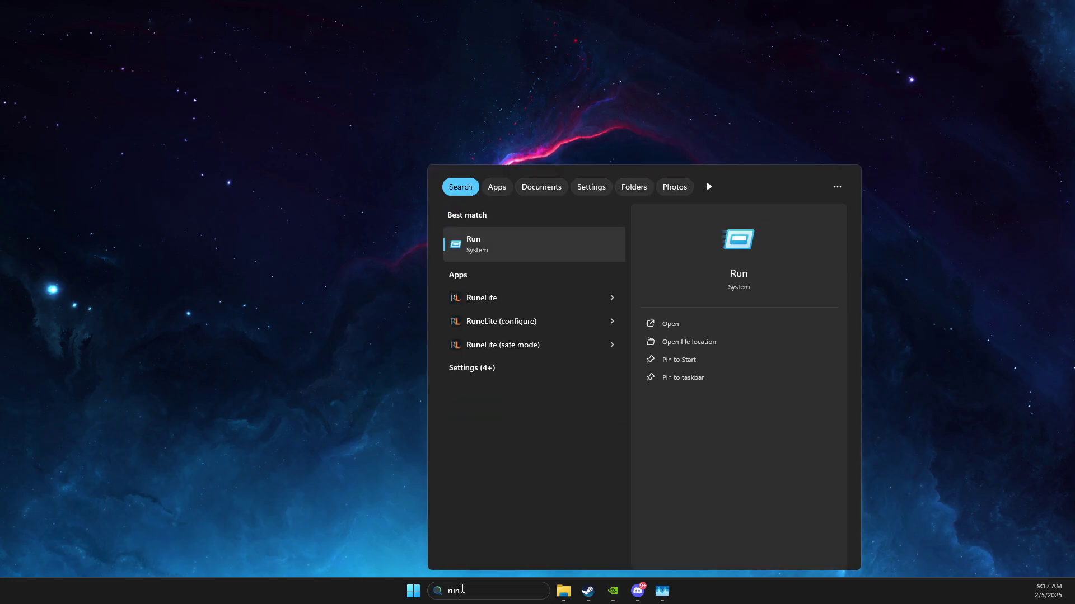
left_click(502, 250)
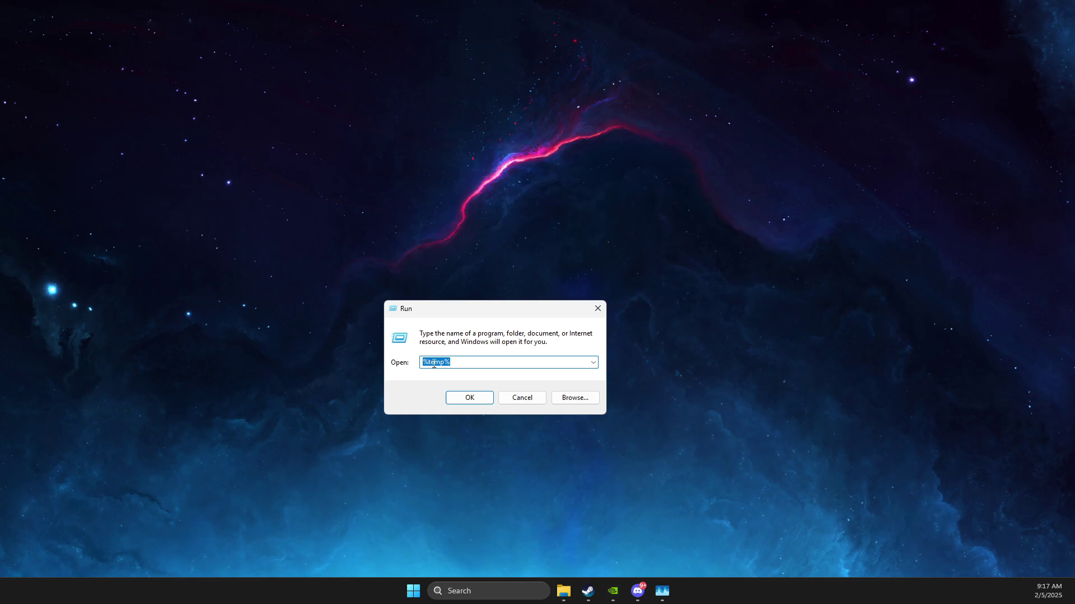
left_click(469, 398)
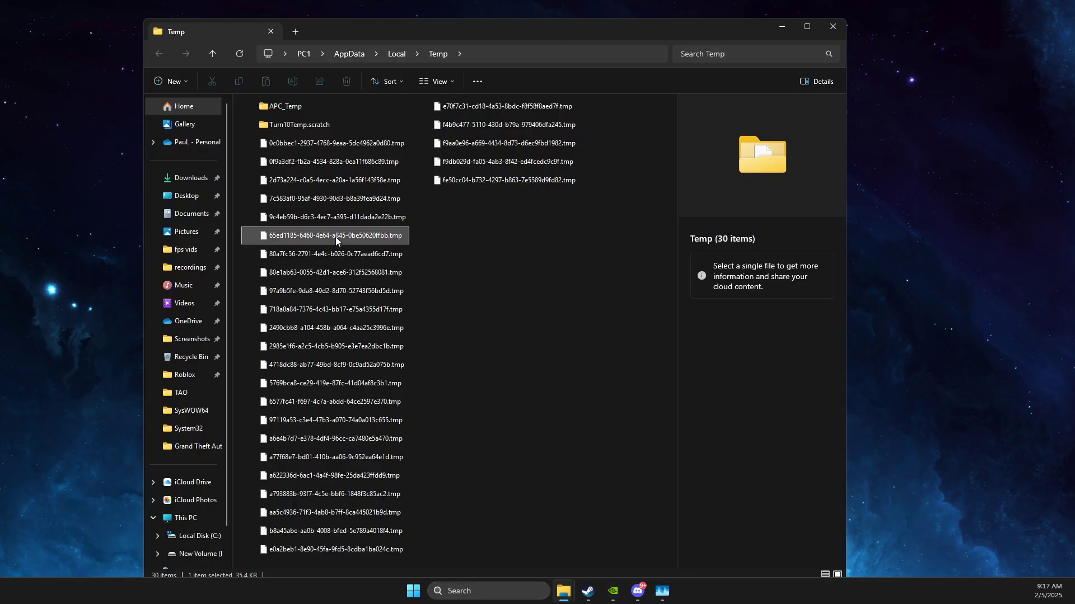
Select all items in the Temp folder and delete them
left_click(334, 237)
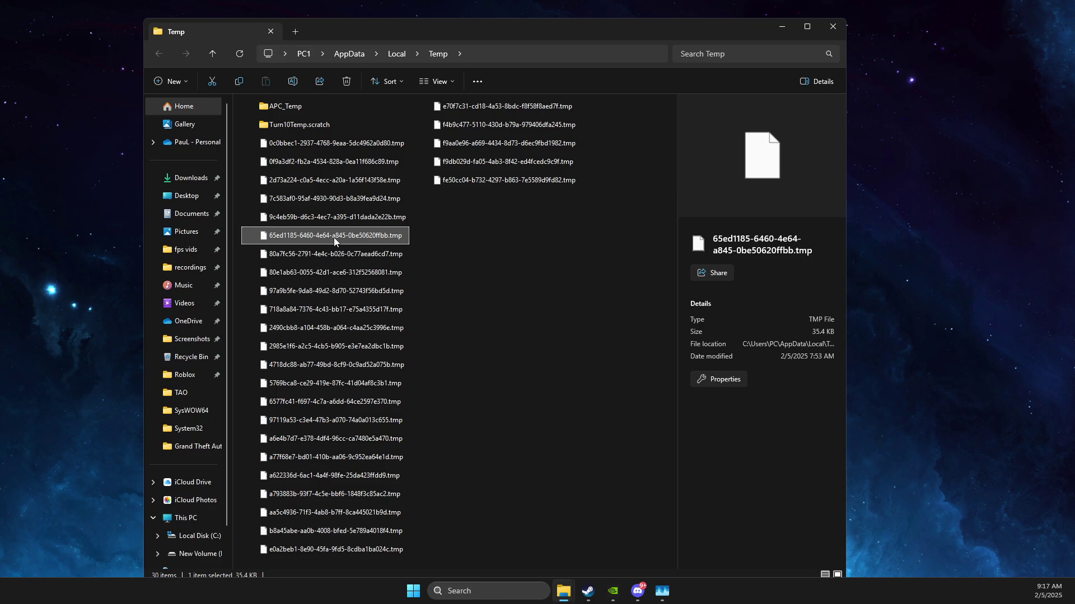
key("ctrl+a")
key("Delete")
right_click(318, 180)
left_click(513, 227)
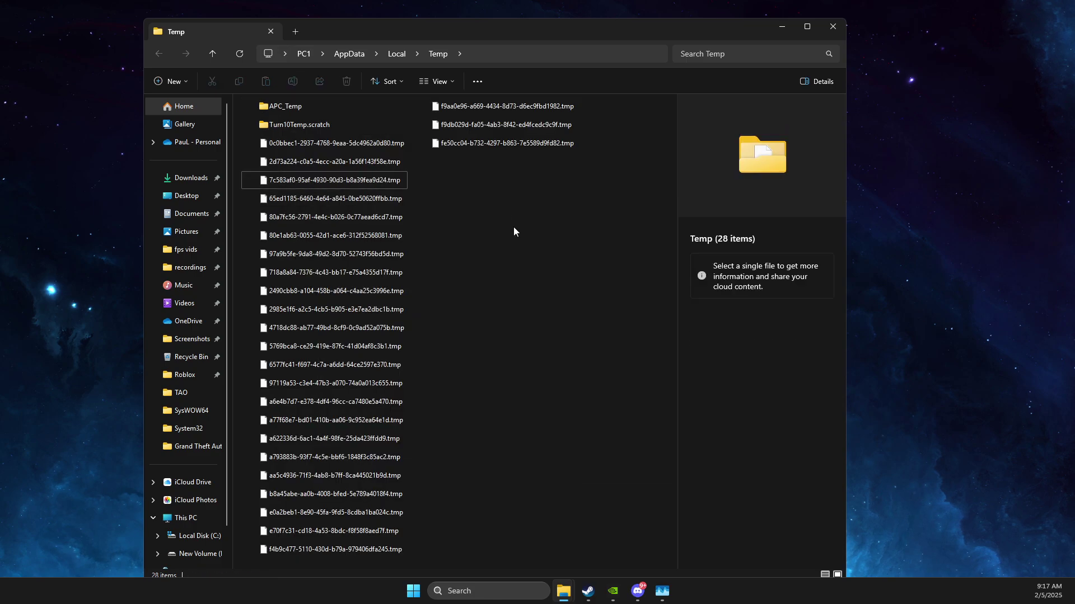
Delete all remaining Temp items again, skip the first file in use, cancel at the next one and close the folder
left_click(321, 182)
key("ctrl+a")
right_click(301, 158)
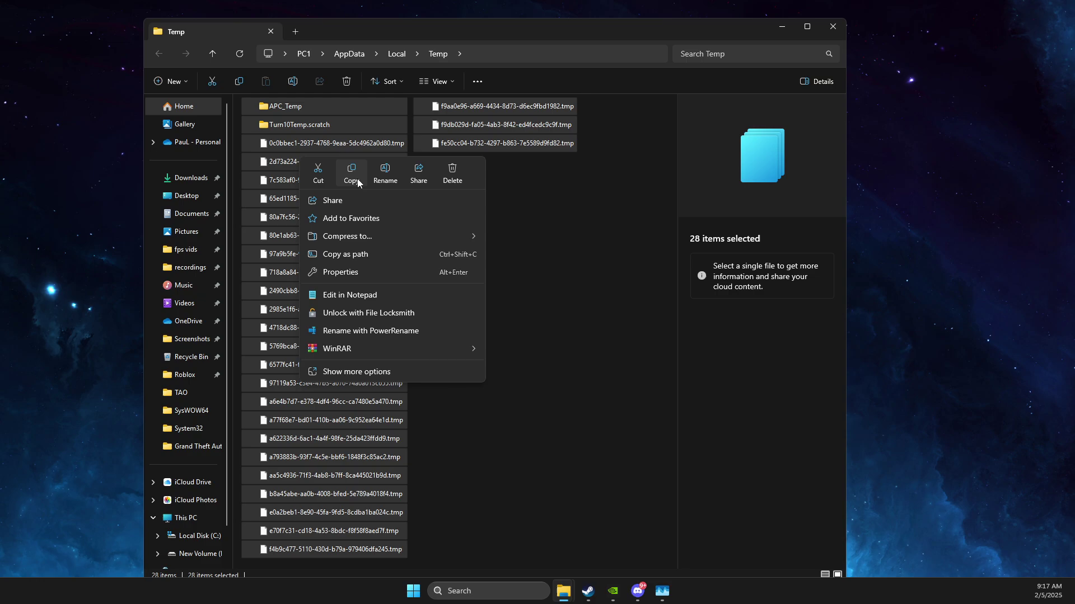
left_click(461, 169)
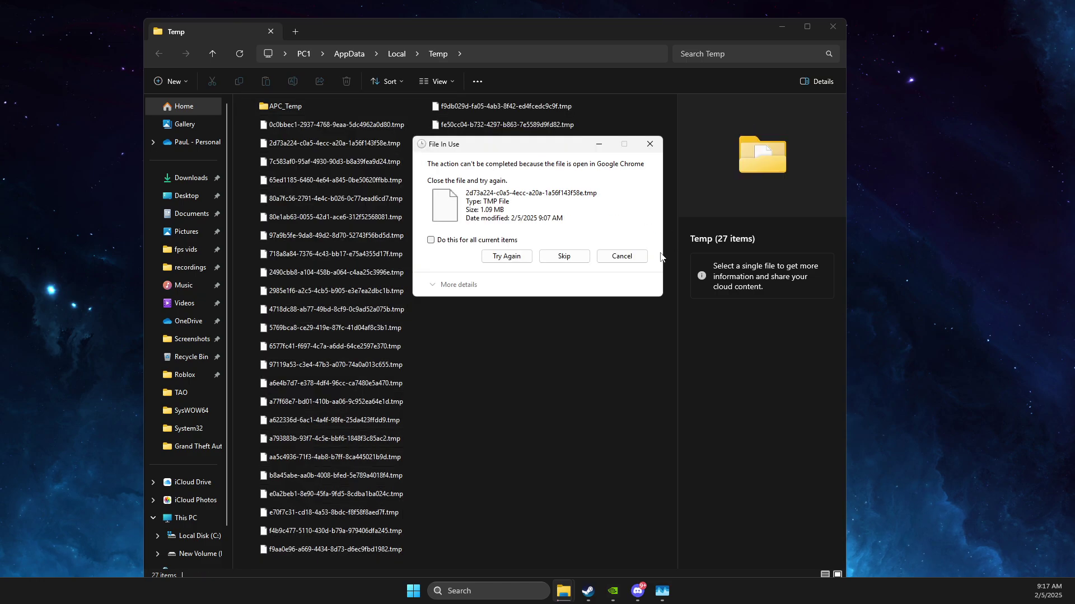
left_click(564, 256)
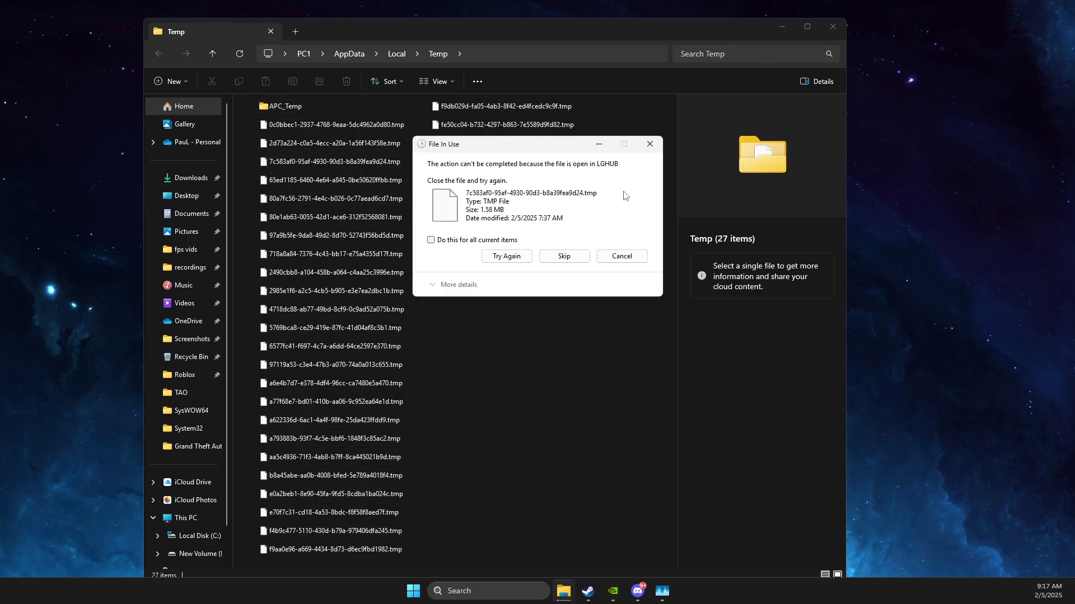
left_click(621, 257)
left_click(833, 27)
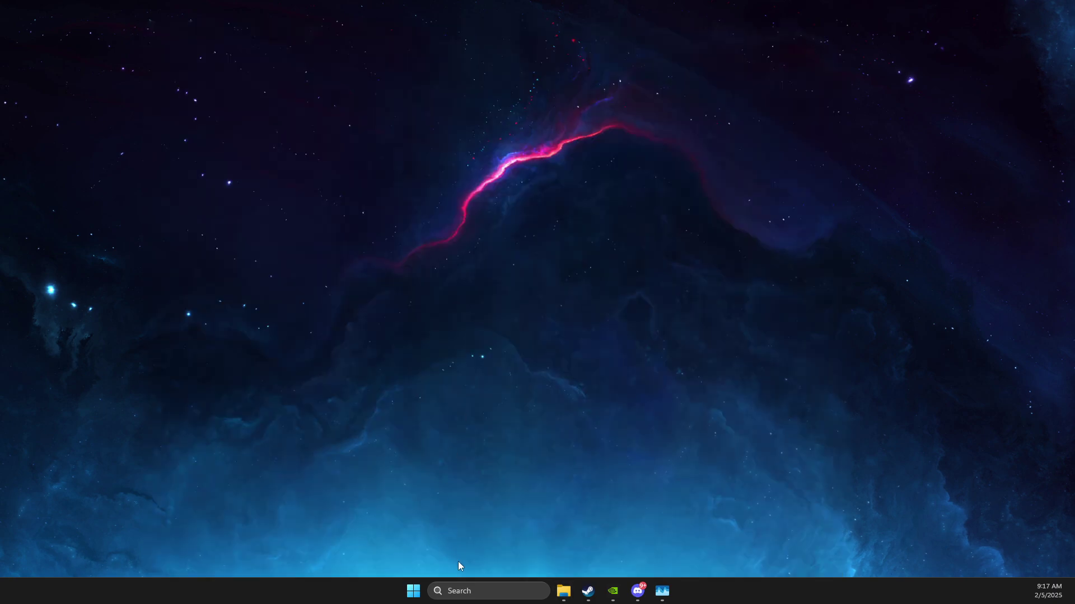
Open Storage settings and go to the Temporary files cleanup list
left_click(459, 591)
type("stor")
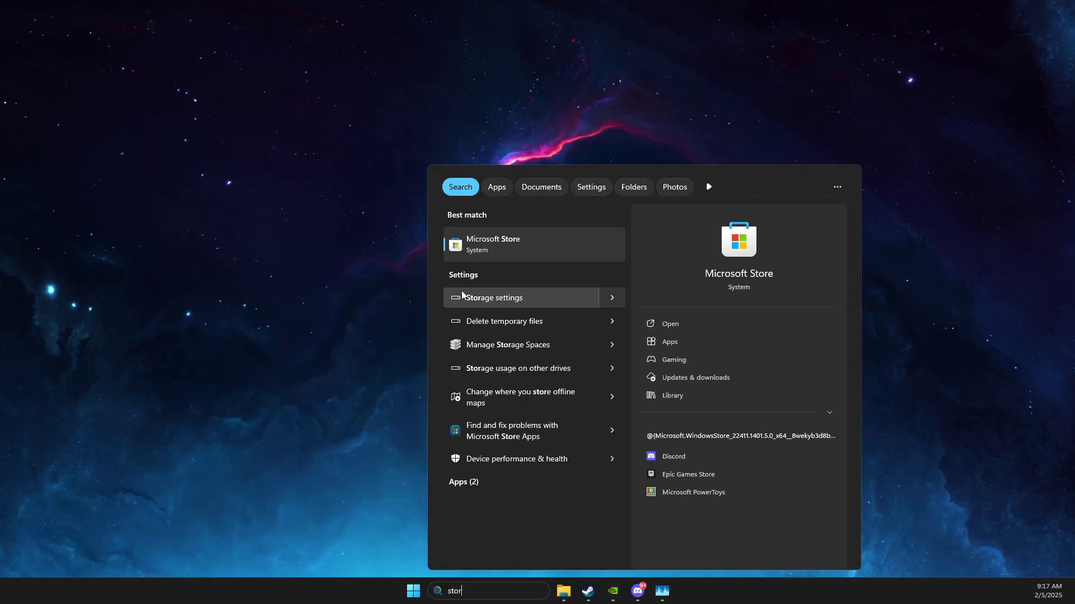
left_click(492, 298)
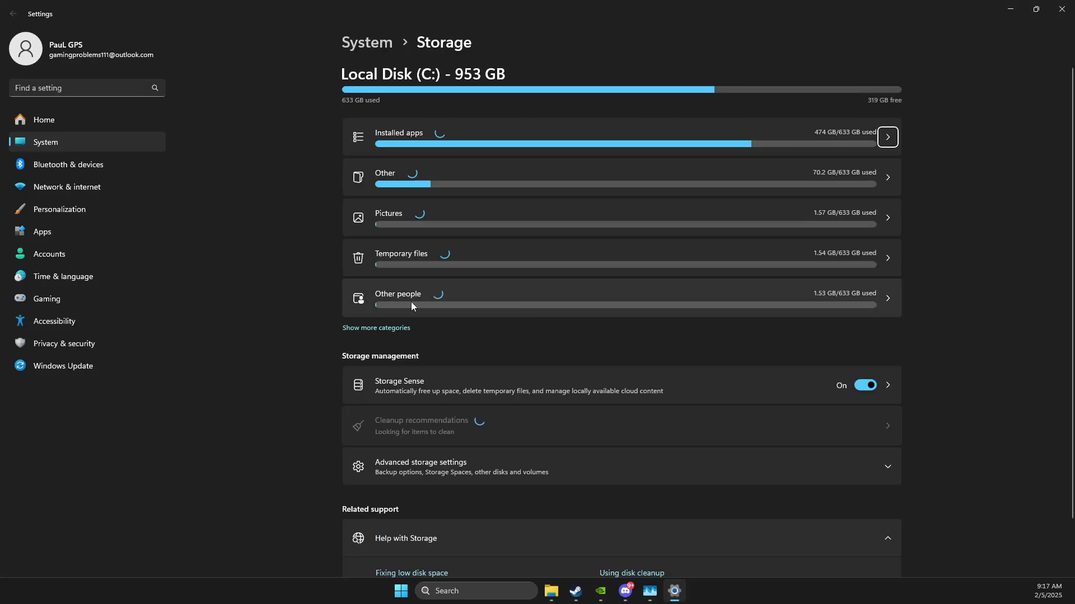
left_click(409, 259)
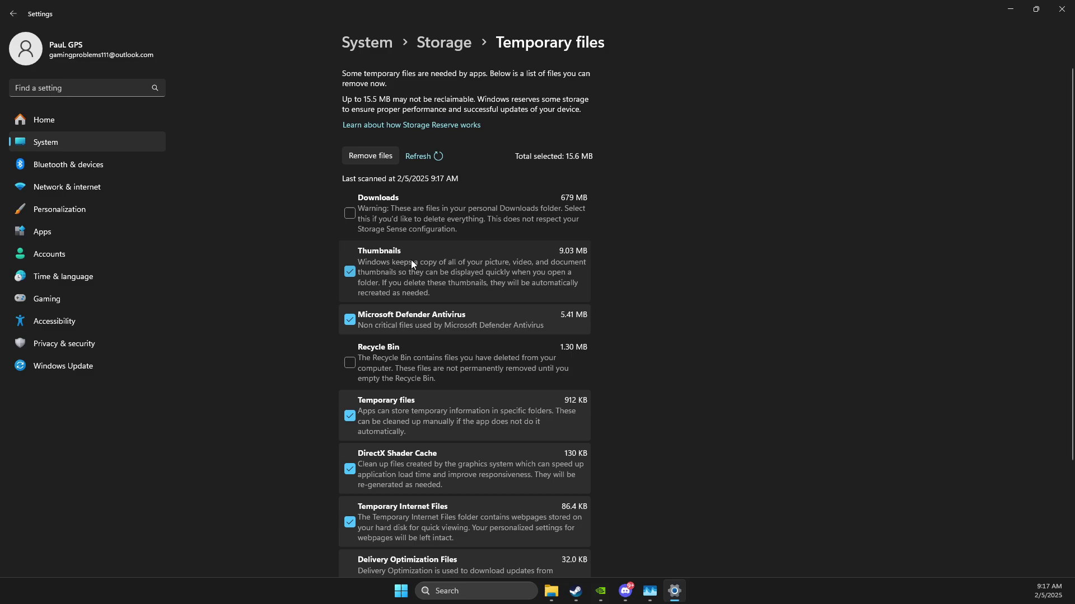
Add Recycle Bin to the selected categories, remove the files while leaving Downloads unselected, and close Settings
left_click(351, 362)
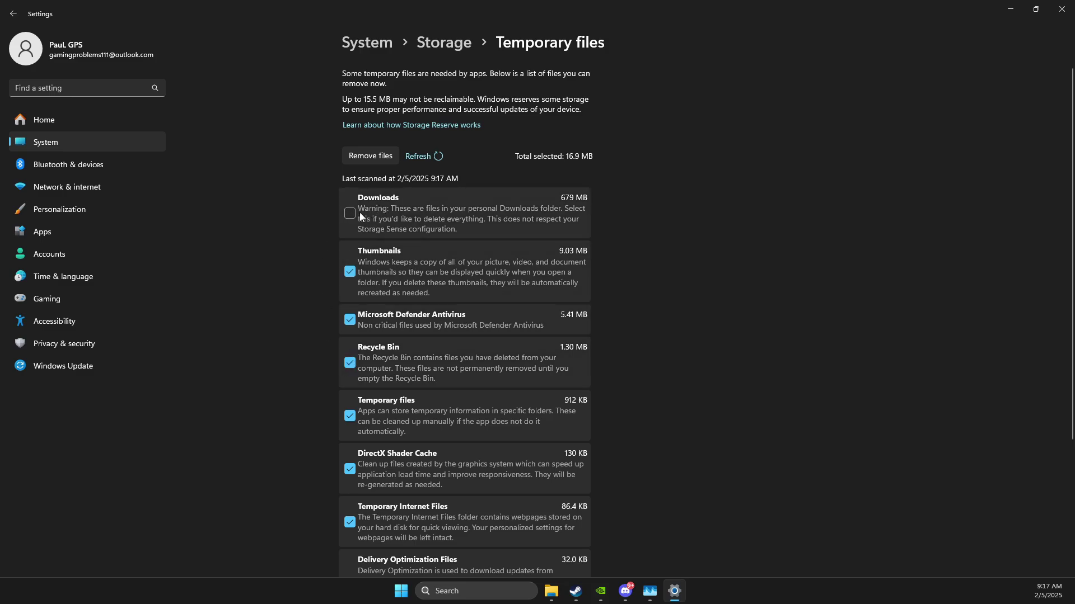
left_click(368, 157)
left_click(504, 322)
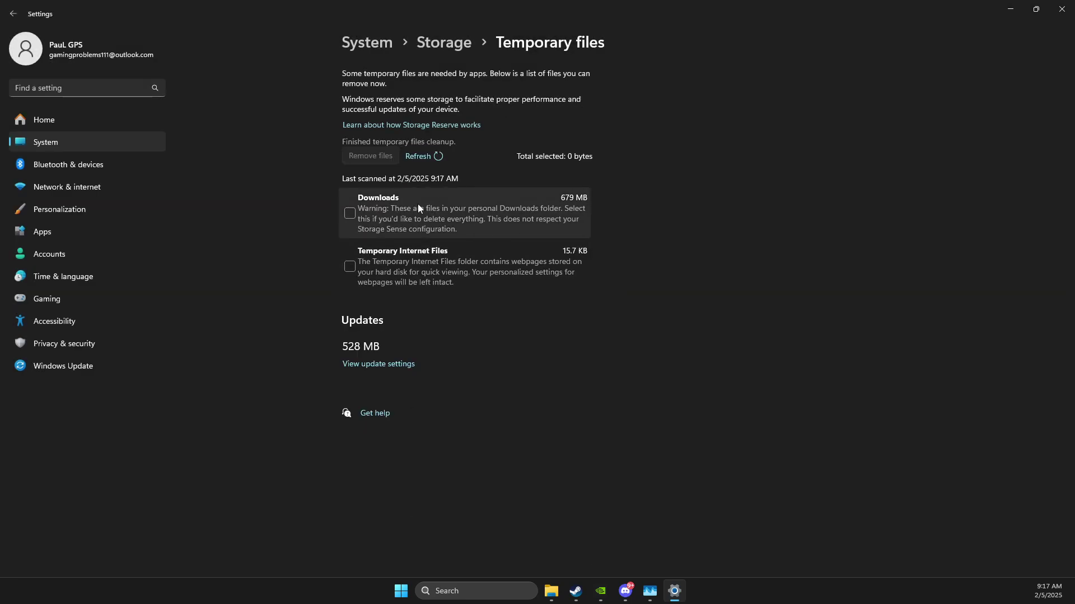
left_click(1062, 8)
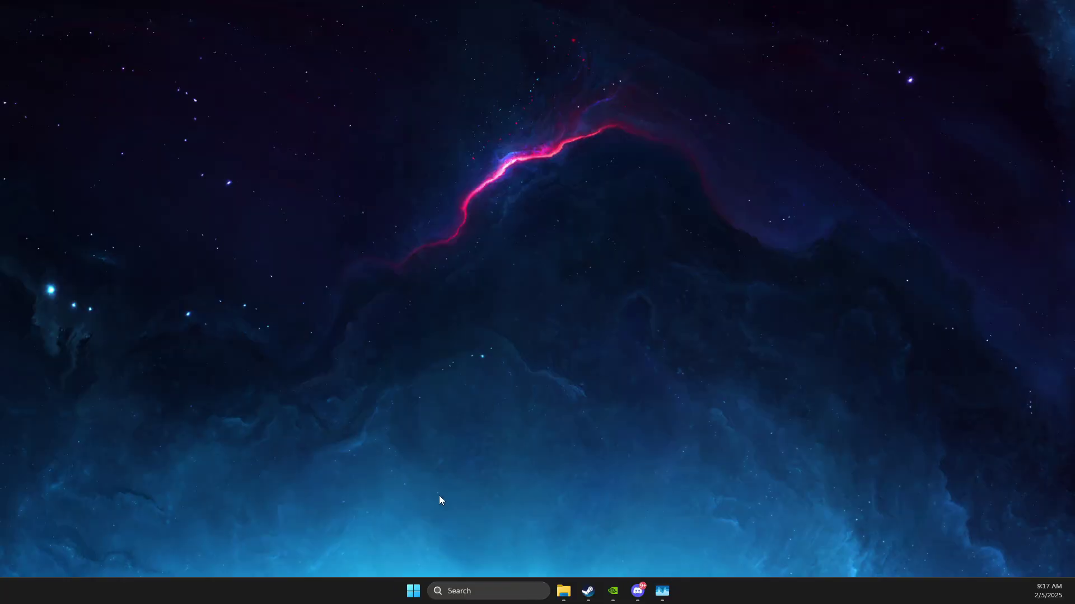
Open Task Manager and filter the running processes by "steam"
left_click(482, 590)
type("task manager")
left_click(487, 240)
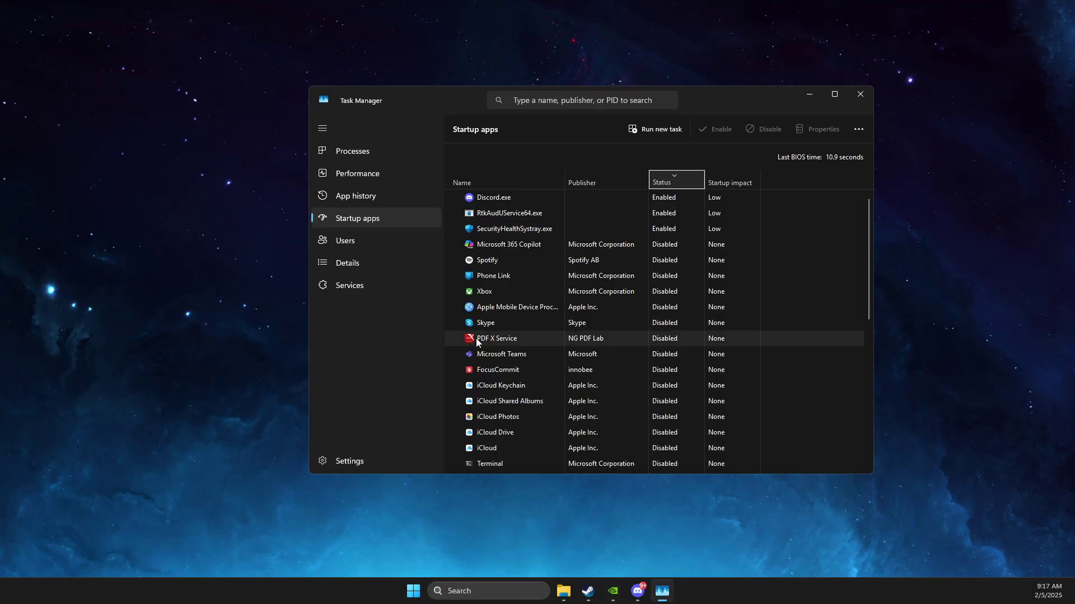
left_click(546, 99)
type("steam")
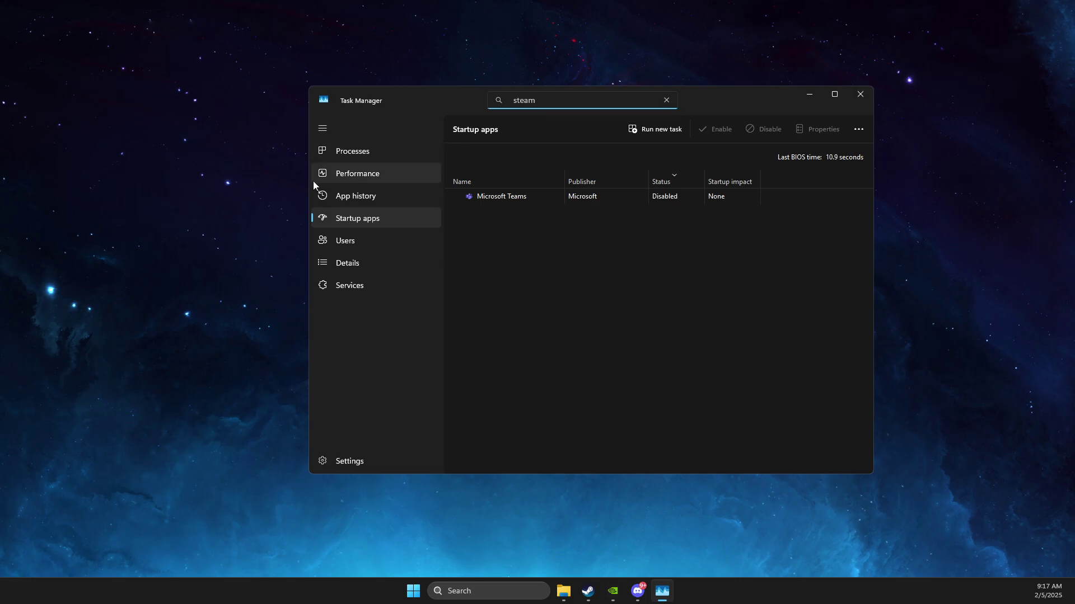
left_click(358, 174)
left_click(356, 153)
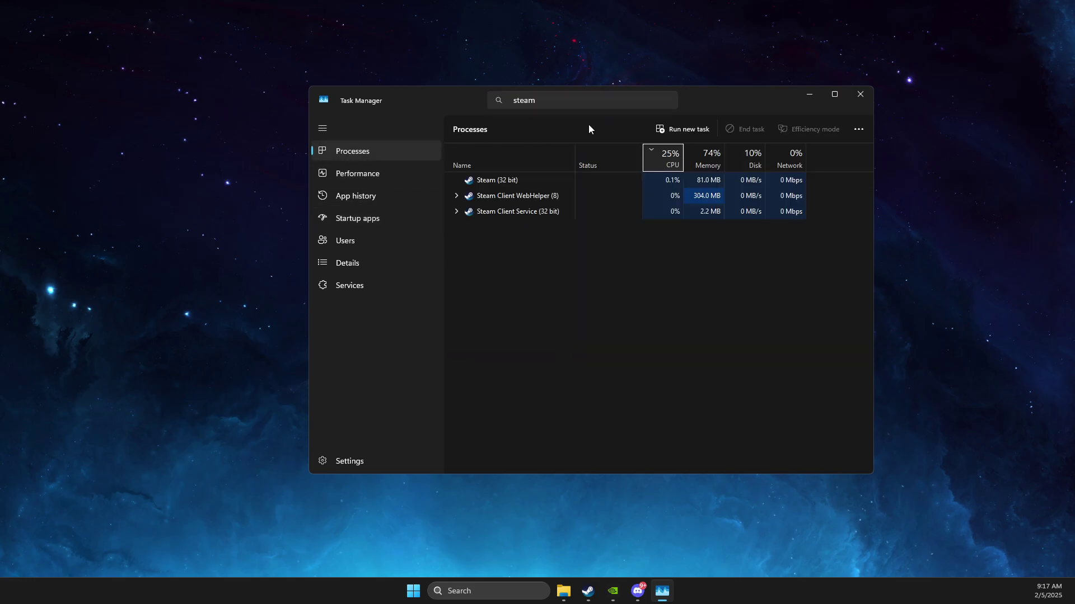
Go to the details of the Steam (32 bit) process, view the priority options for steam.exe, and close Task Manager
right_click(515, 183)
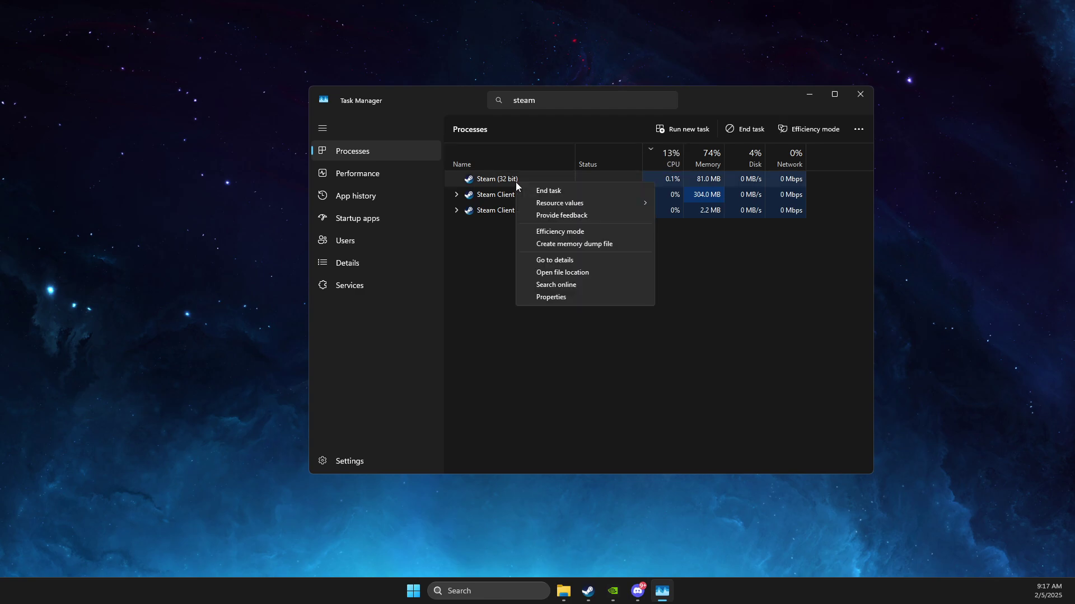
left_click(552, 261)
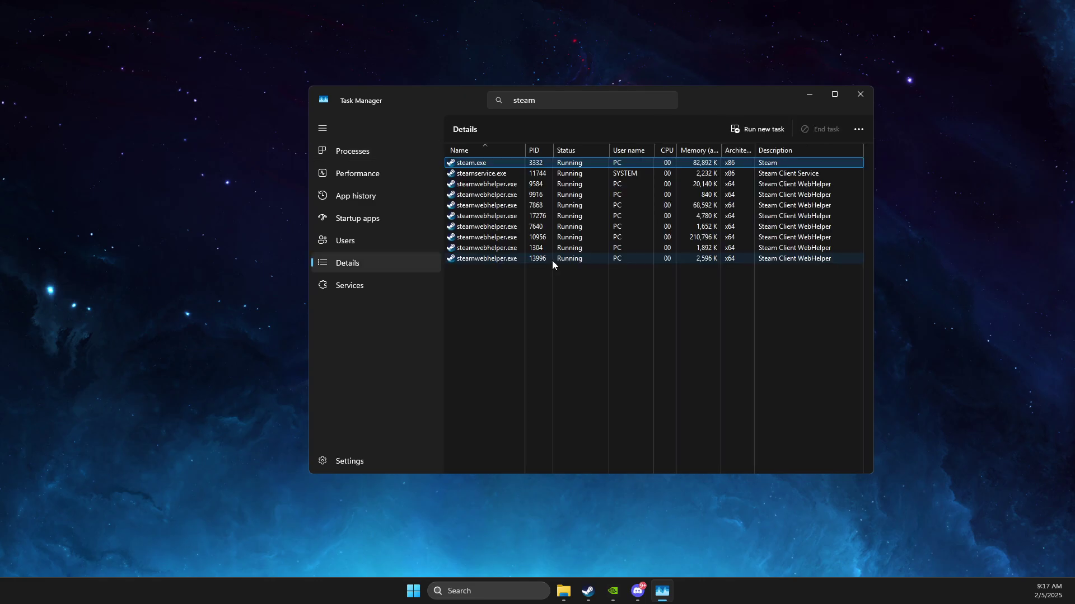
right_click(472, 166)
mouse_move(523, 225)
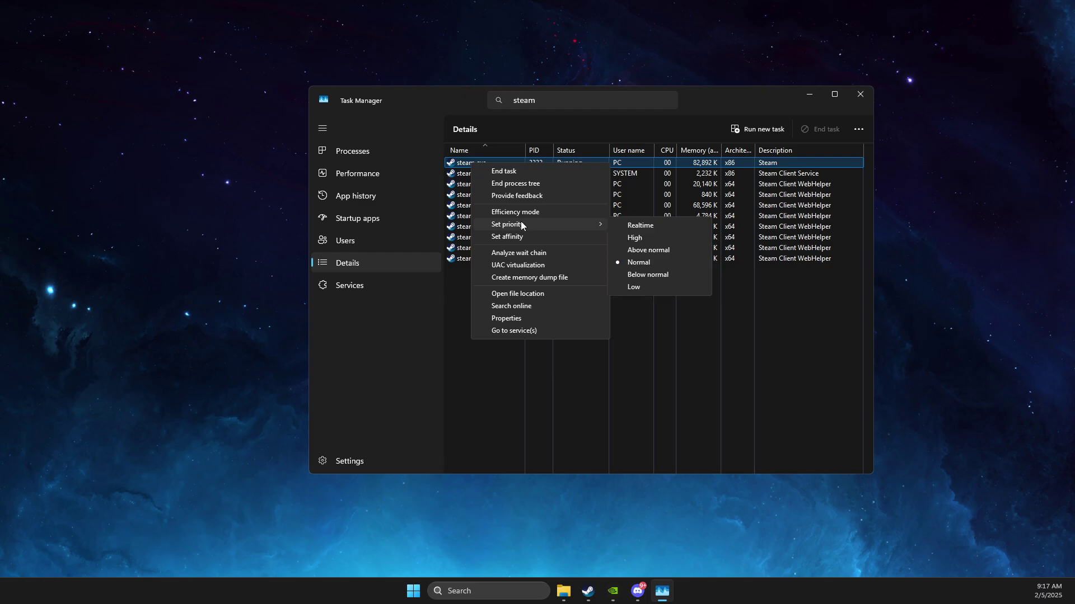
left_click(860, 94)
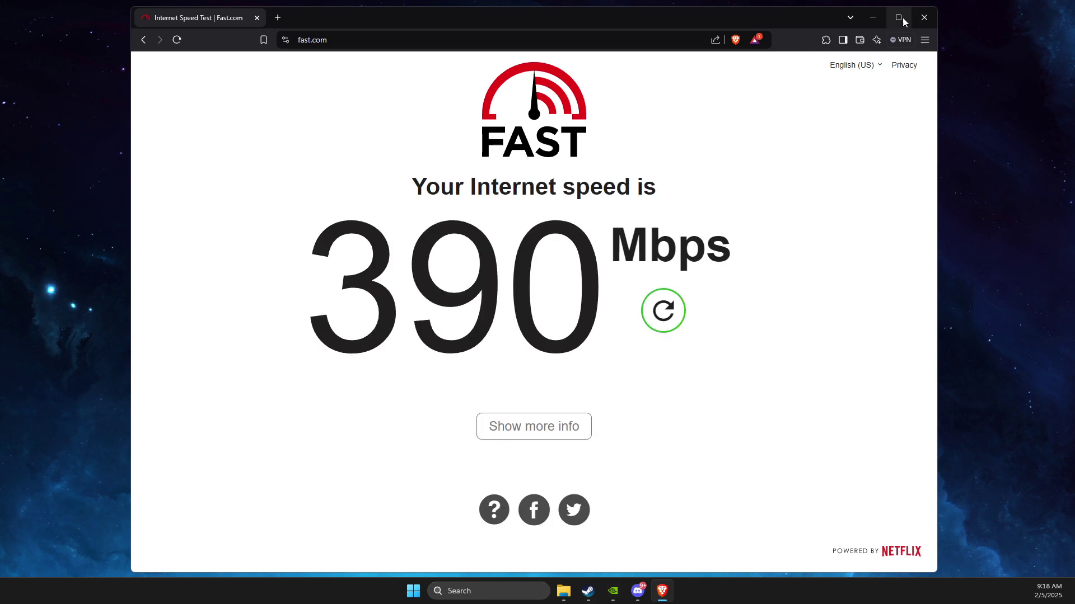
Close the fast.com speed test window and open Command Prompt as administrator
left_click(921, 22)
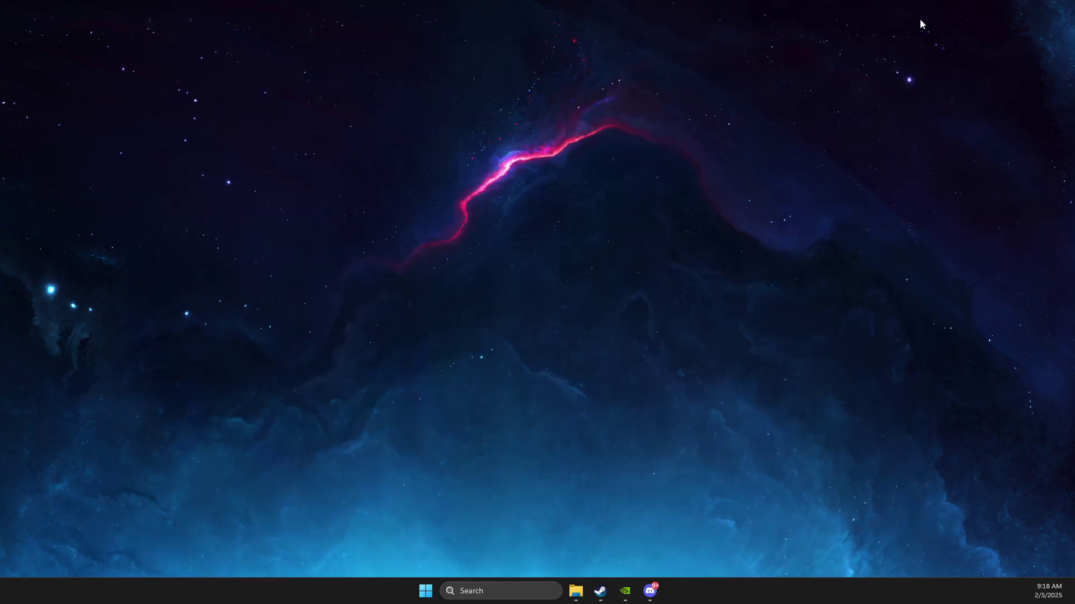
left_click(483, 583)
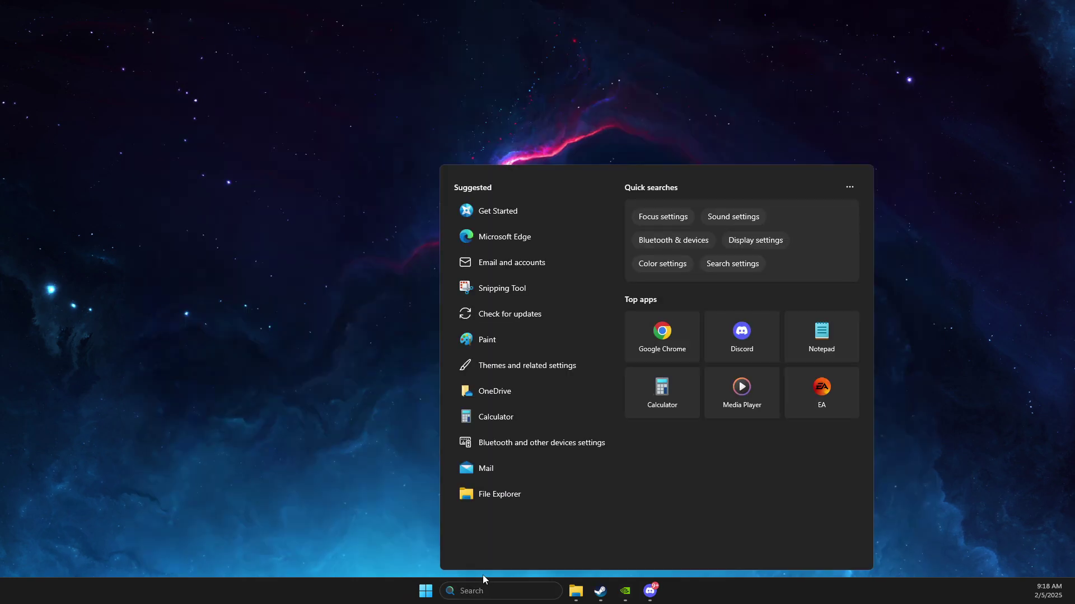
type("comm")
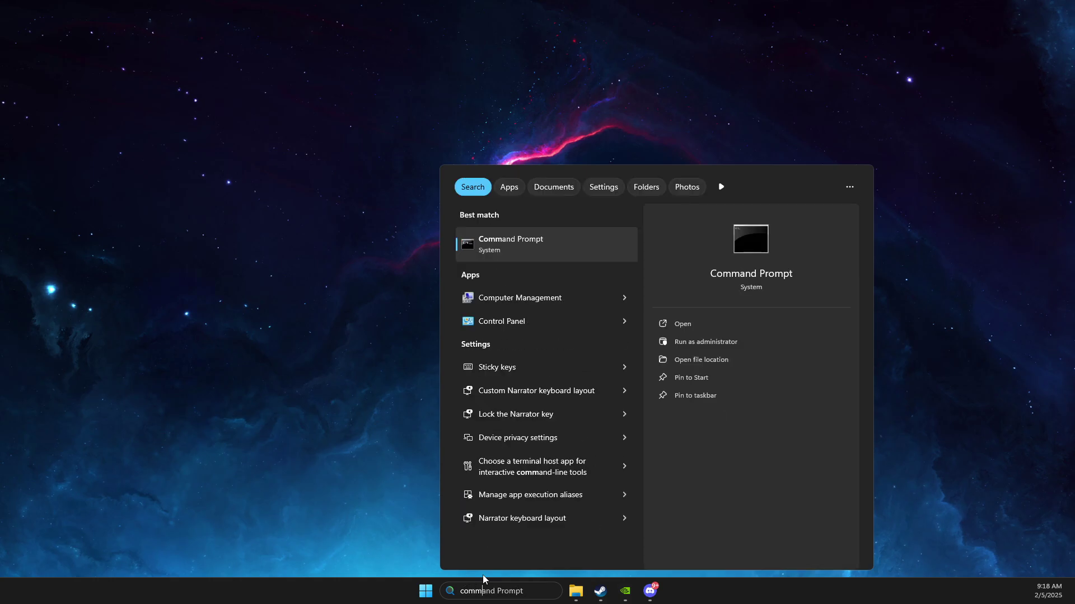
right_click(530, 240)
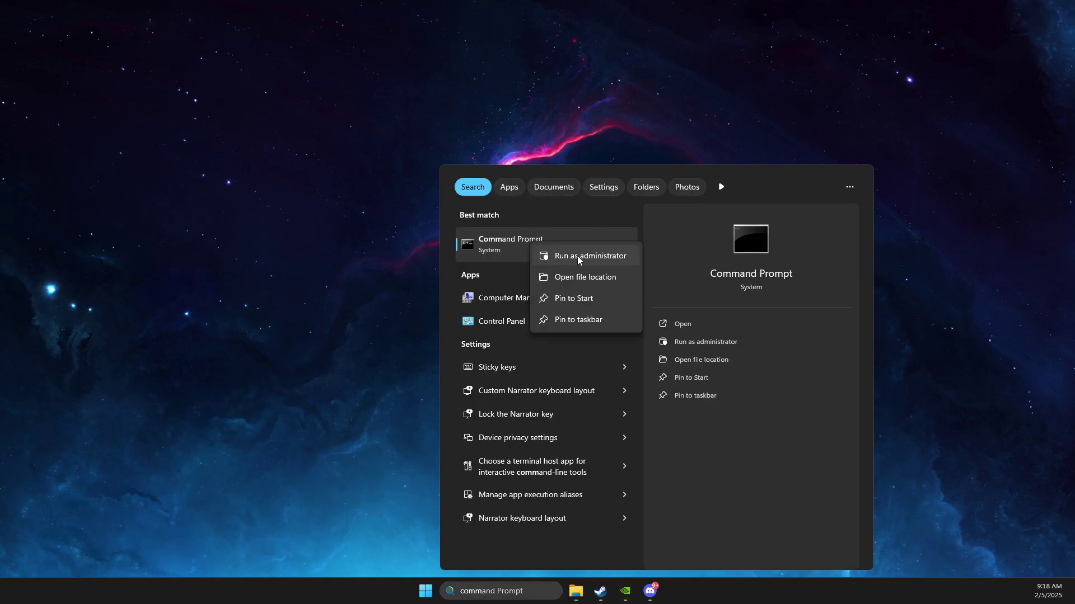
left_click(612, 258)
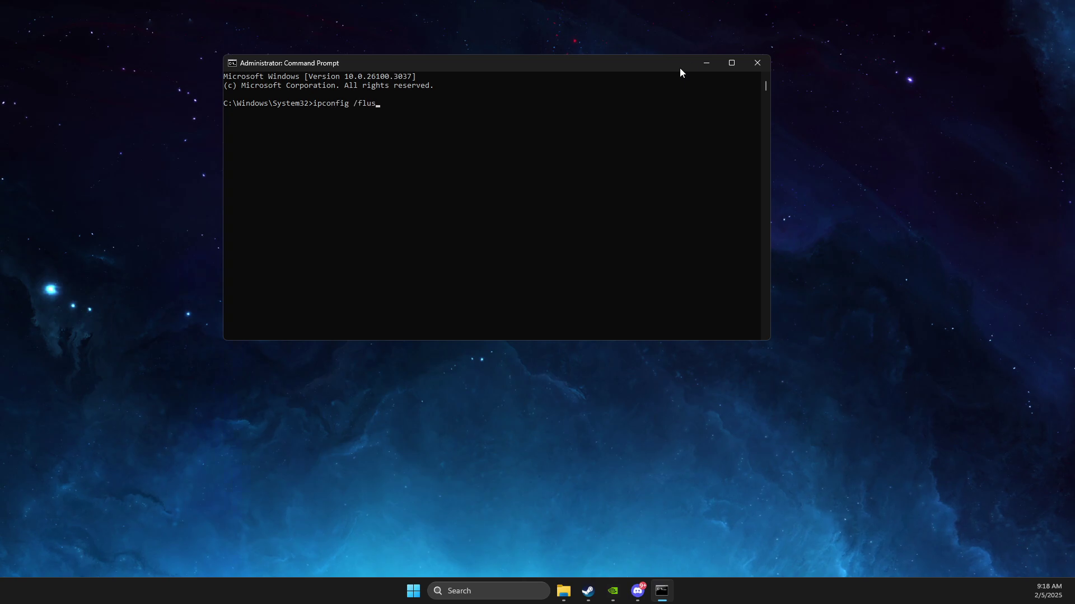
Flush the DNS cache with ipconfig /flushdns, reset Winsock with netsh winsock reset, and close Command Prompt
type("ipconfig /flushdns")
key("Return")
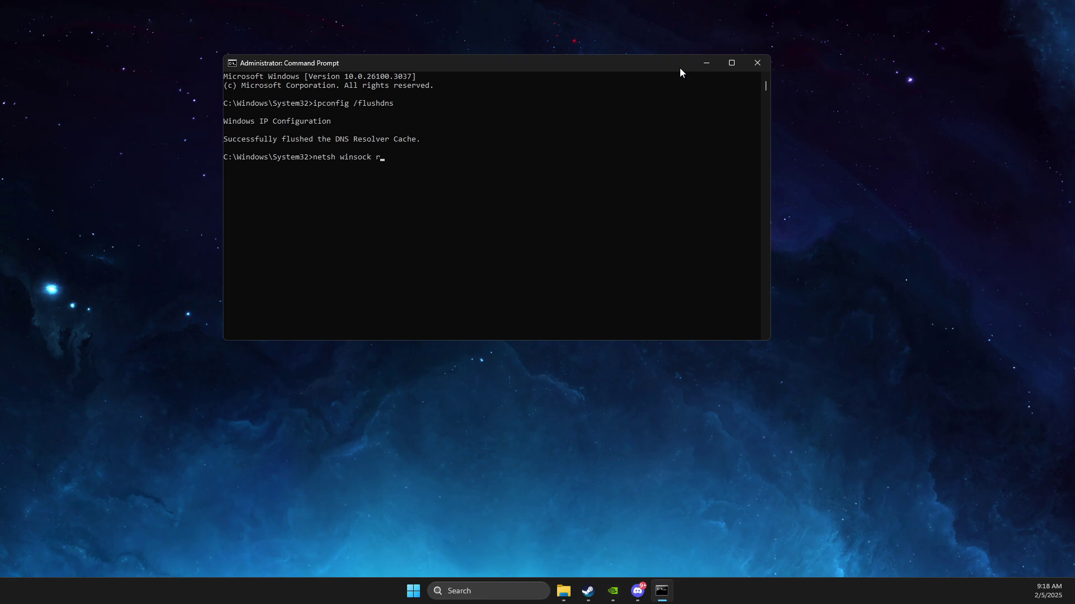
key("Return")
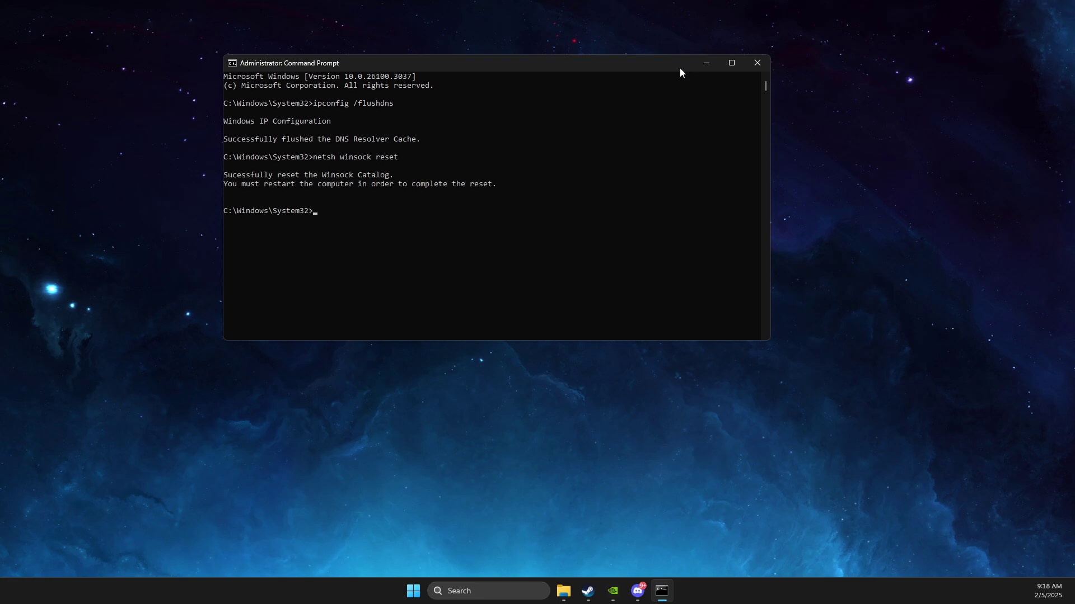
left_click(768, 62)
Open Windows Settings and go to the Network reset page in the advanced network settings
left_click(507, 591)
type("settings")
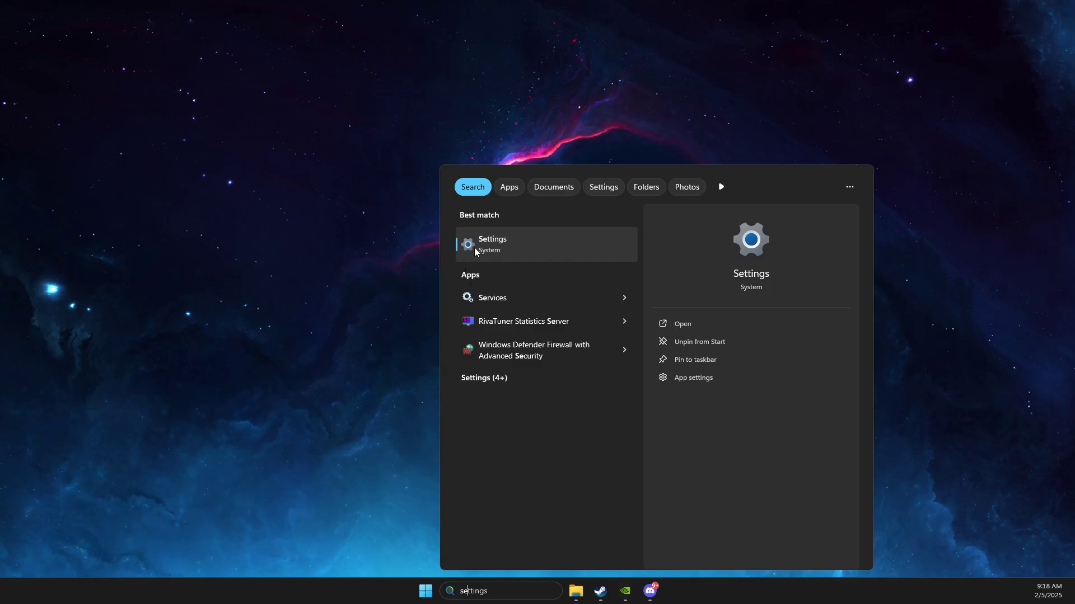
left_click(475, 244)
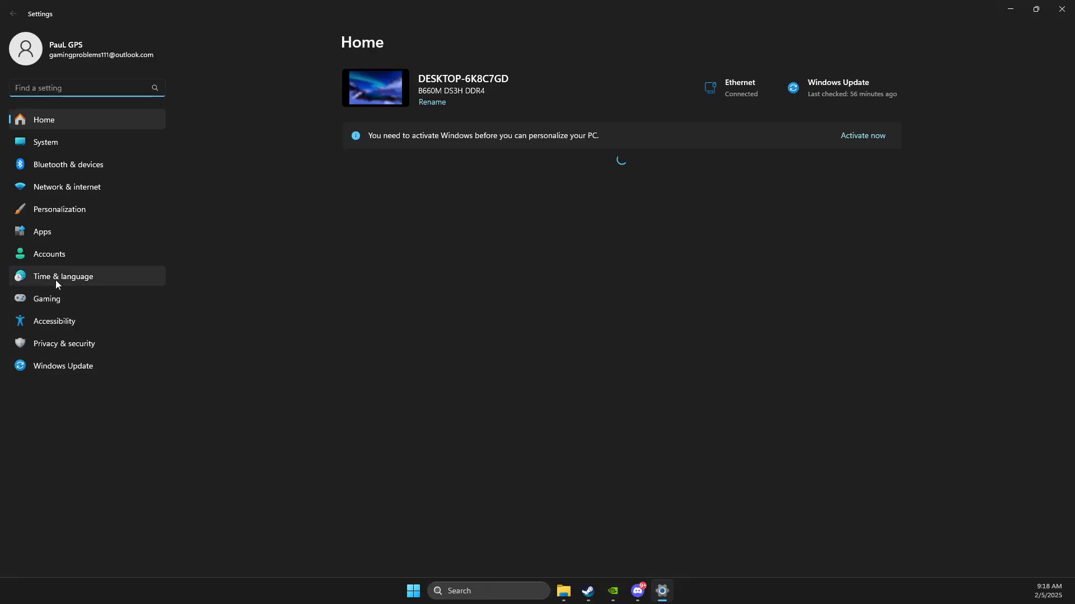
left_click(51, 186)
left_click(425, 394)
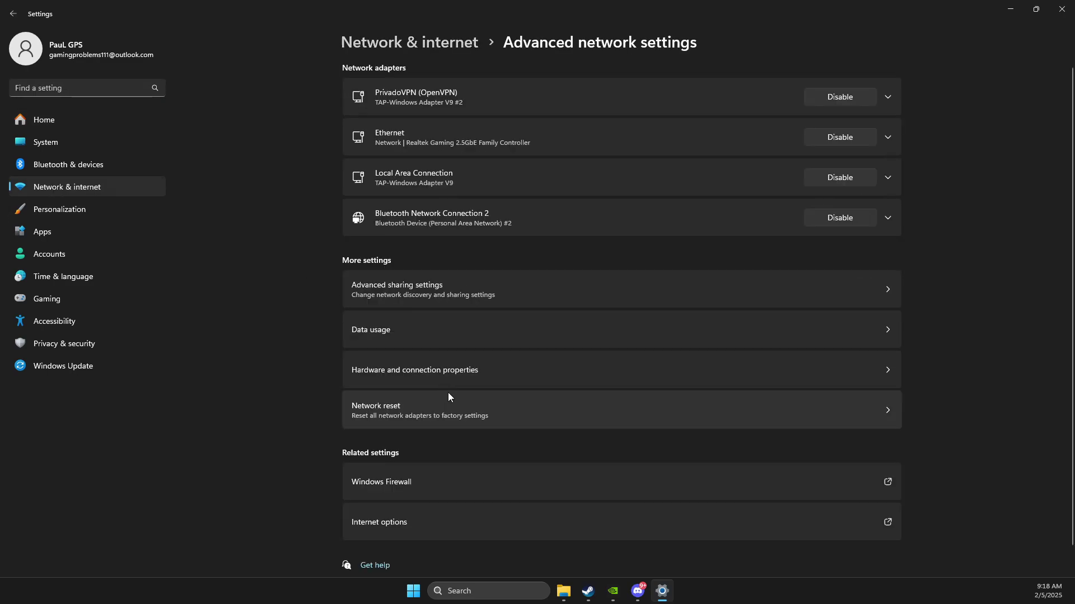
left_click(392, 407)
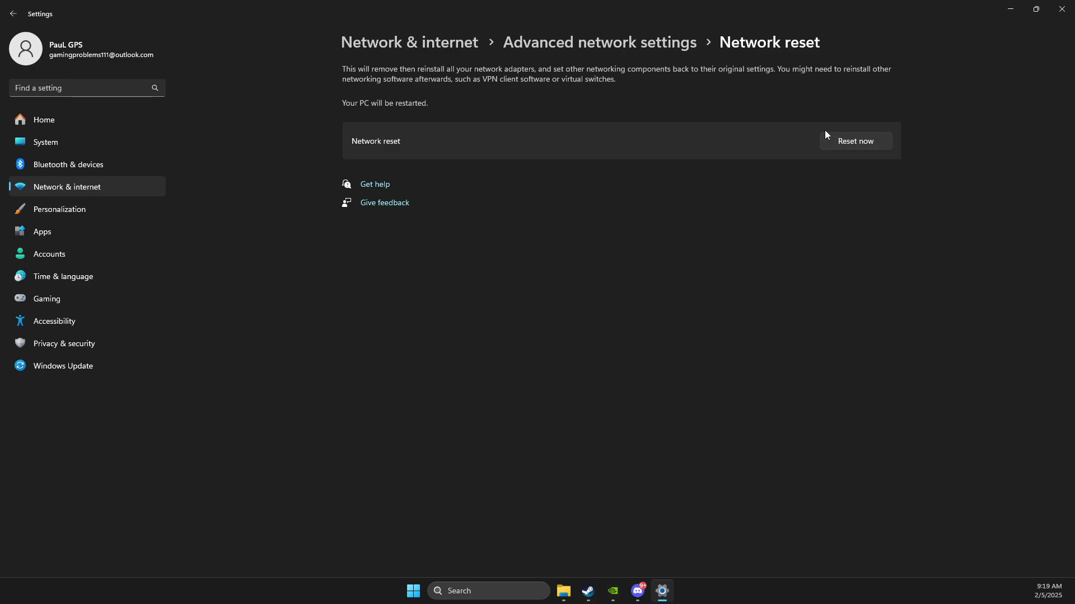
Use 8.8.8.8 as preferred and 8.8.4.4 as alternate DNS server in the Ethernet adapter's IPv4 properties, apply them, and close Settings
left_click(49, 187)
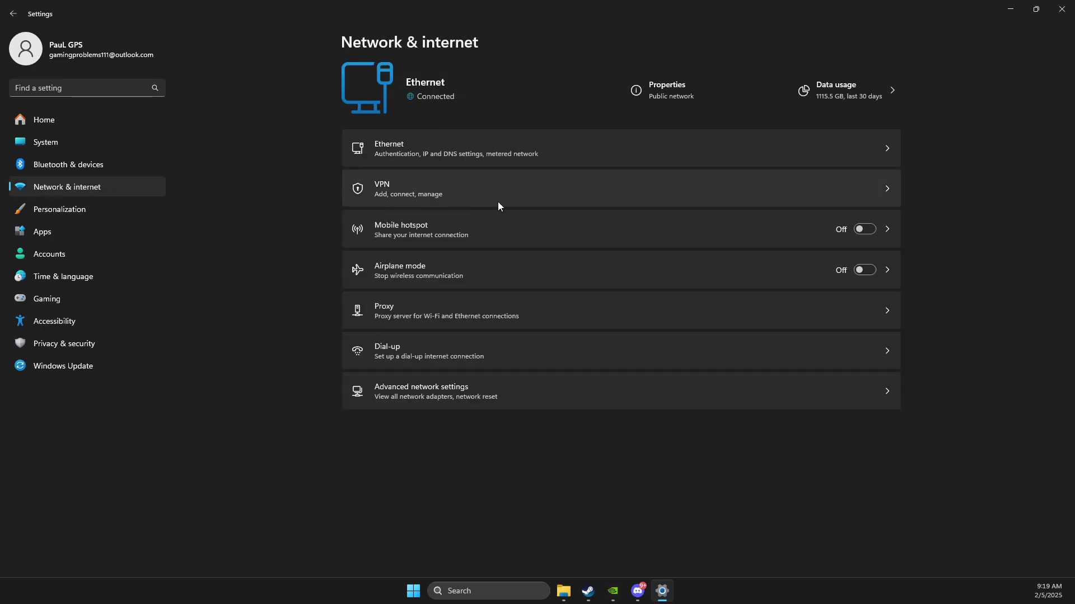
left_click(432, 391)
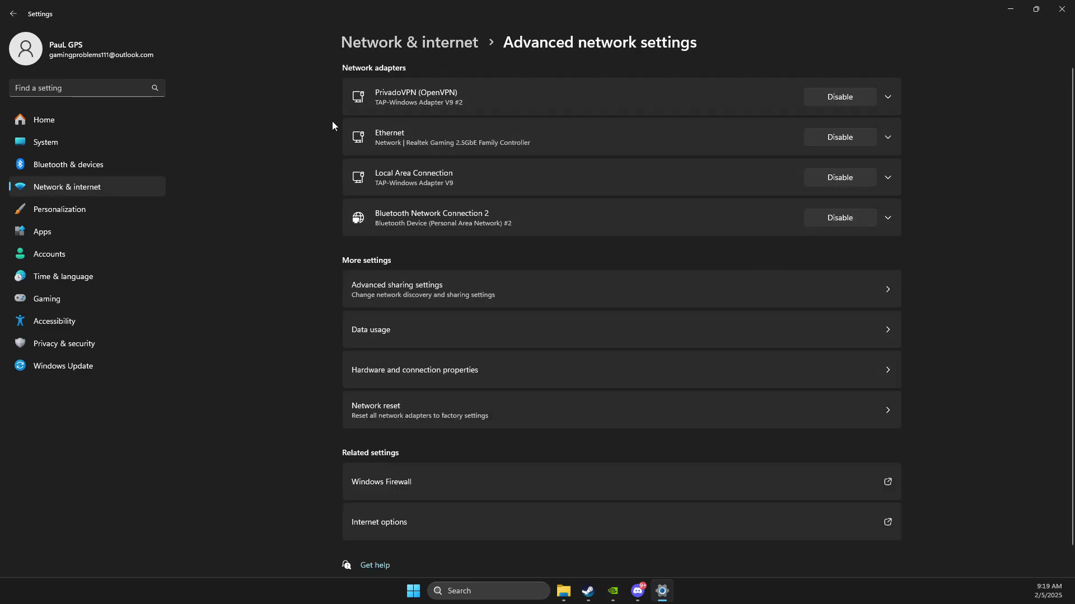
left_click(888, 139)
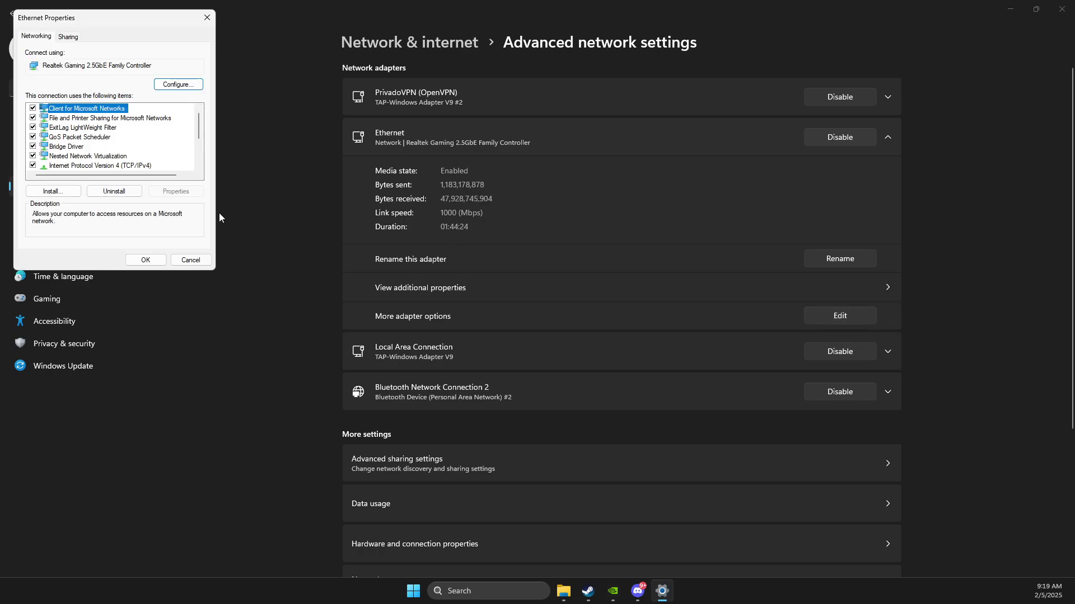
double_click(84, 166)
left_click_drag(138, 67, 648, 75)
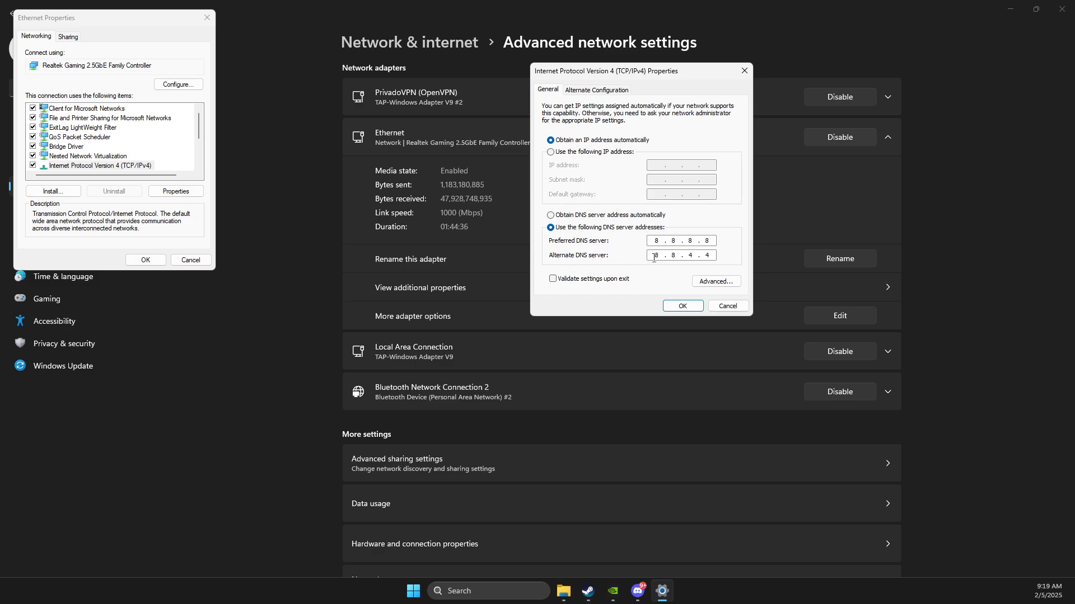
left_click(682, 305)
key("Return")
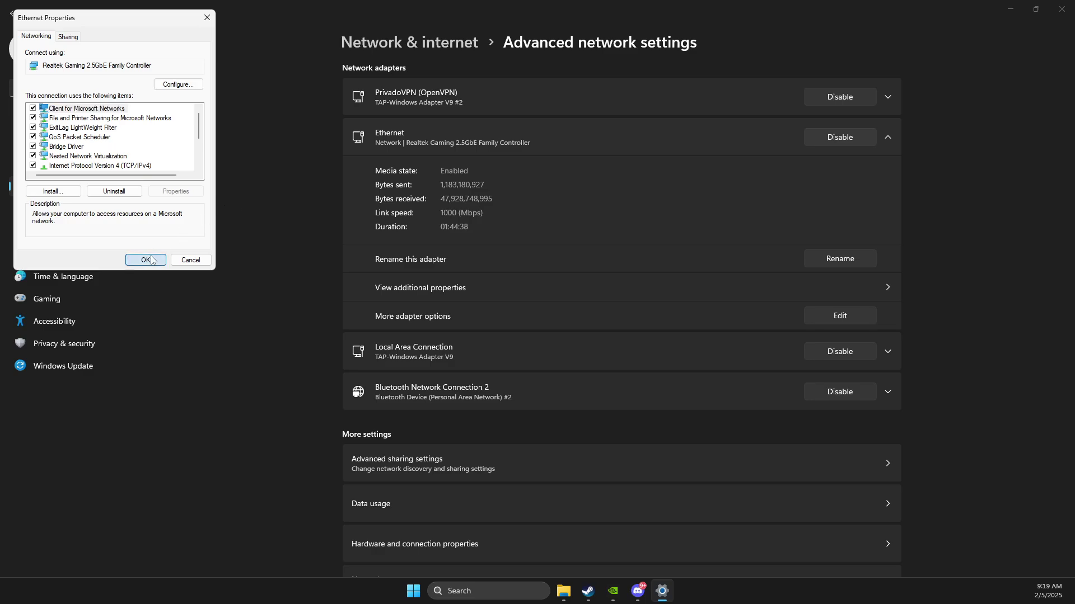
left_click(1061, 9)
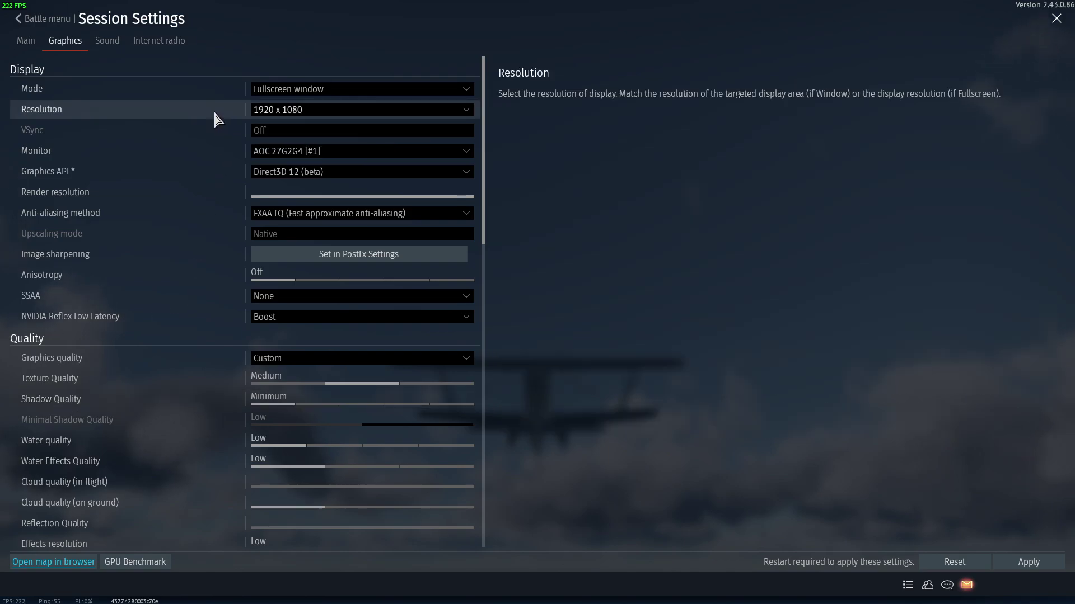
In War Thunder's graphics settings, check the display modes, keep Fullscreen window, and select Direct3D 12 (beta) as the graphics API
left_click(312, 91)
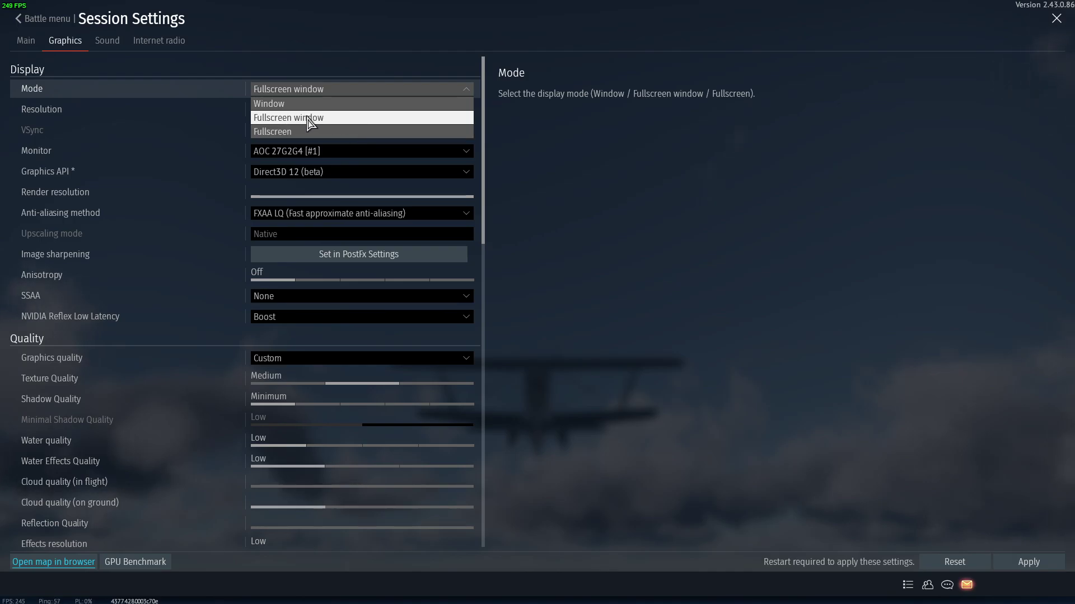
left_click(426, 160)
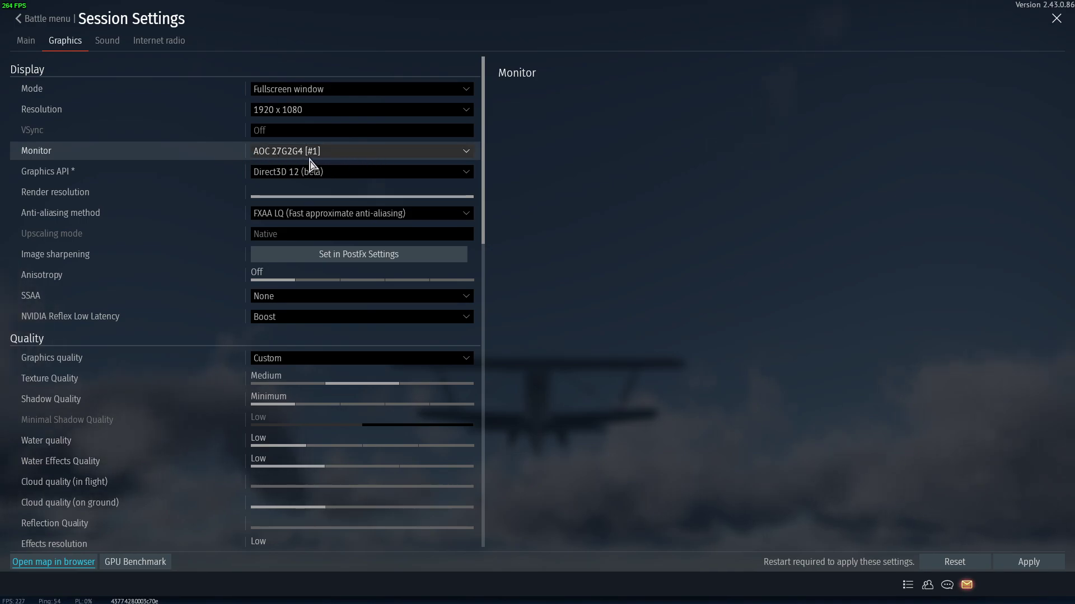
left_click(283, 178)
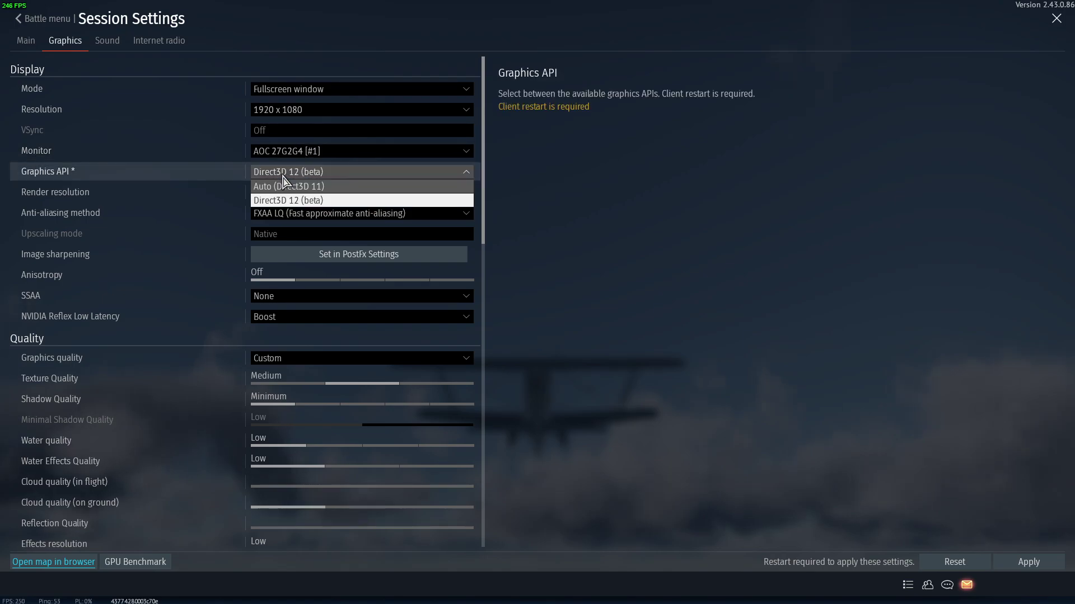
left_click(287, 202)
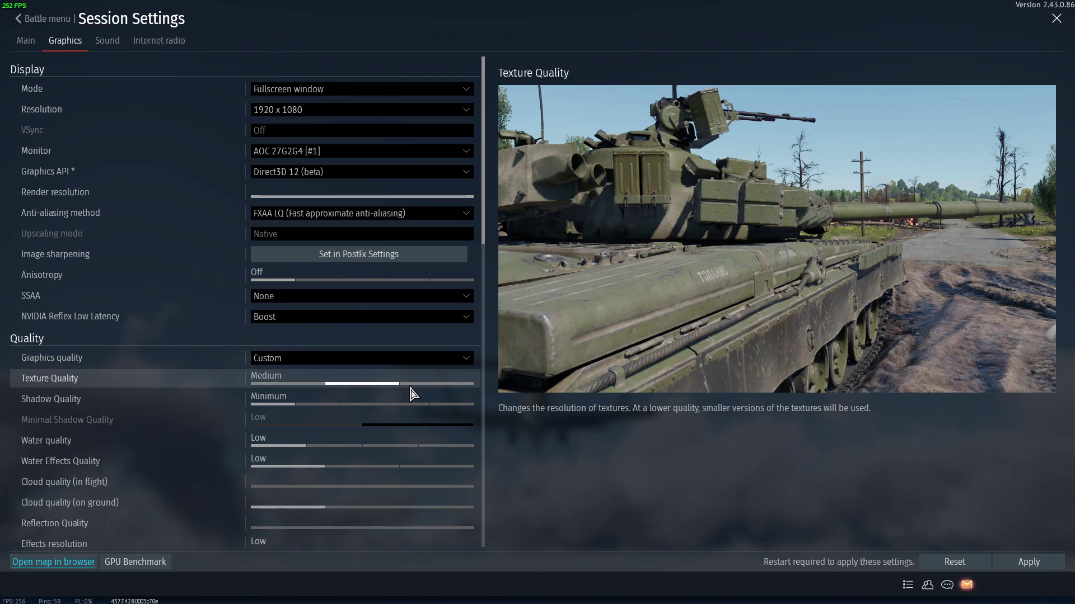
Review the Quality, Render, Ray tracing, VR and Other graphics settings, including SSAO and physics quality
scroll(319, 429, "down", 1)
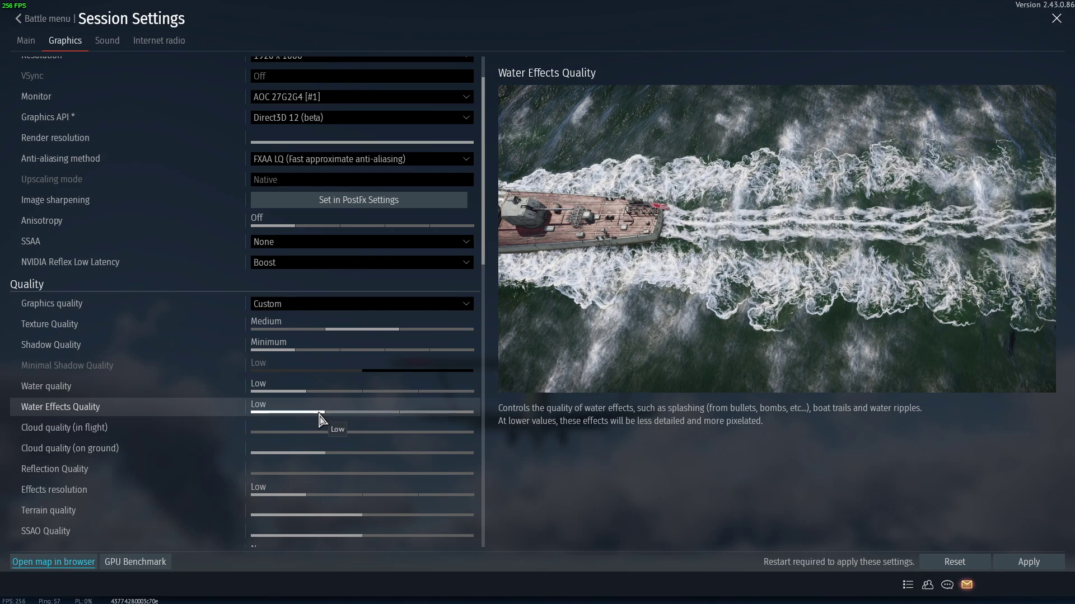
scroll(297, 401, "down", 1)
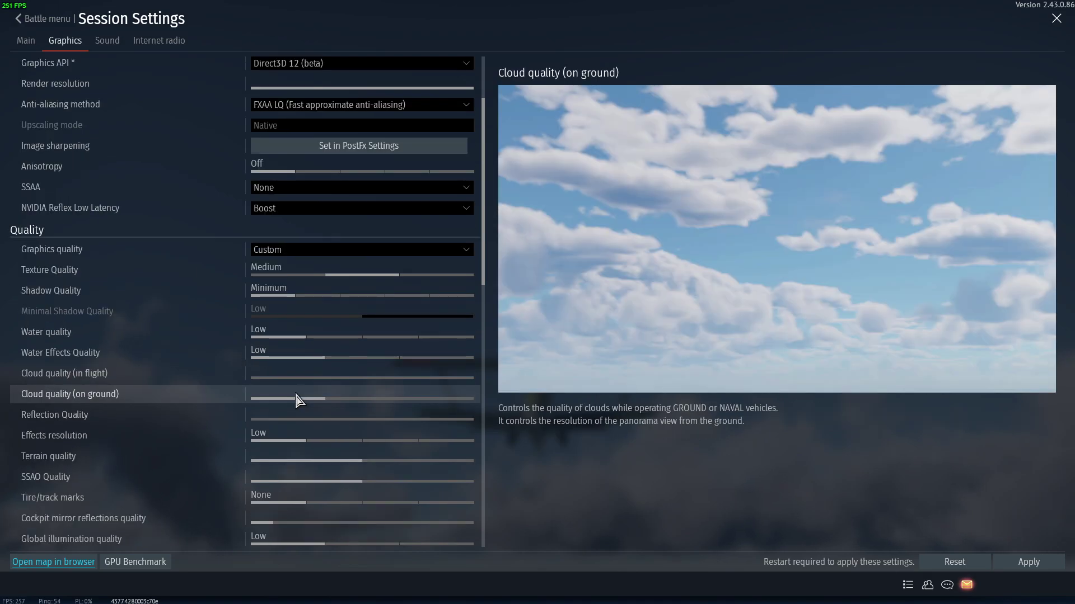
scroll(252, 350, "down", 4)
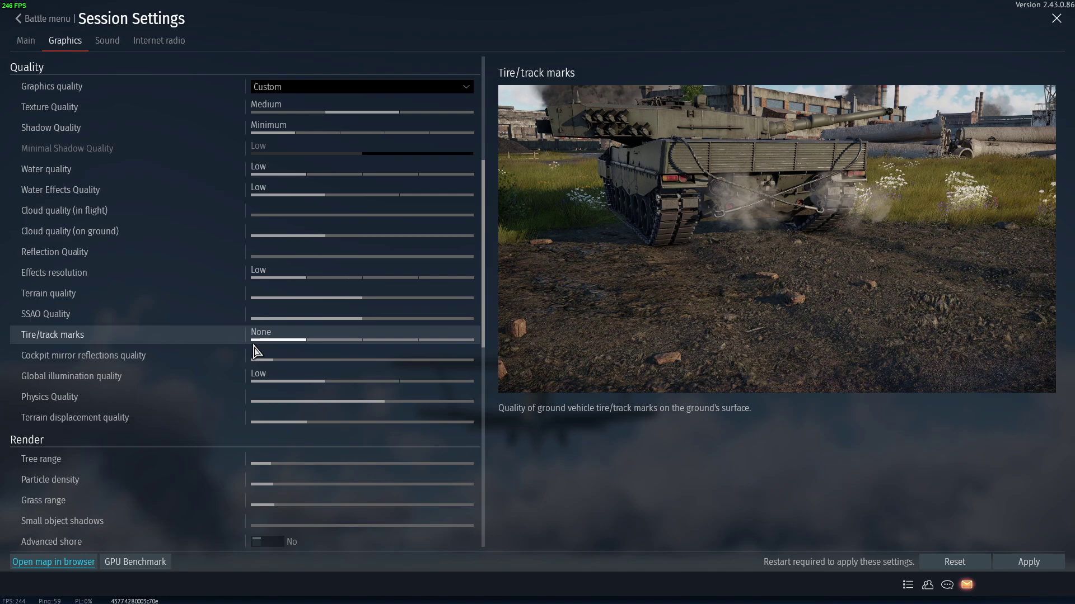
scroll(286, 252, "up", 1)
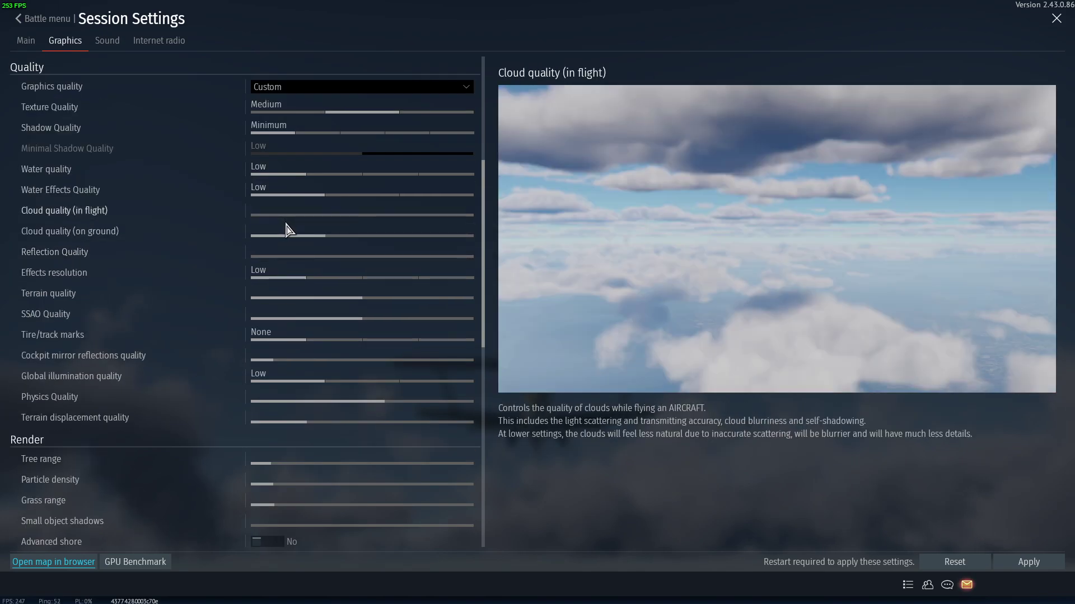
scroll(289, 241, "down", 1)
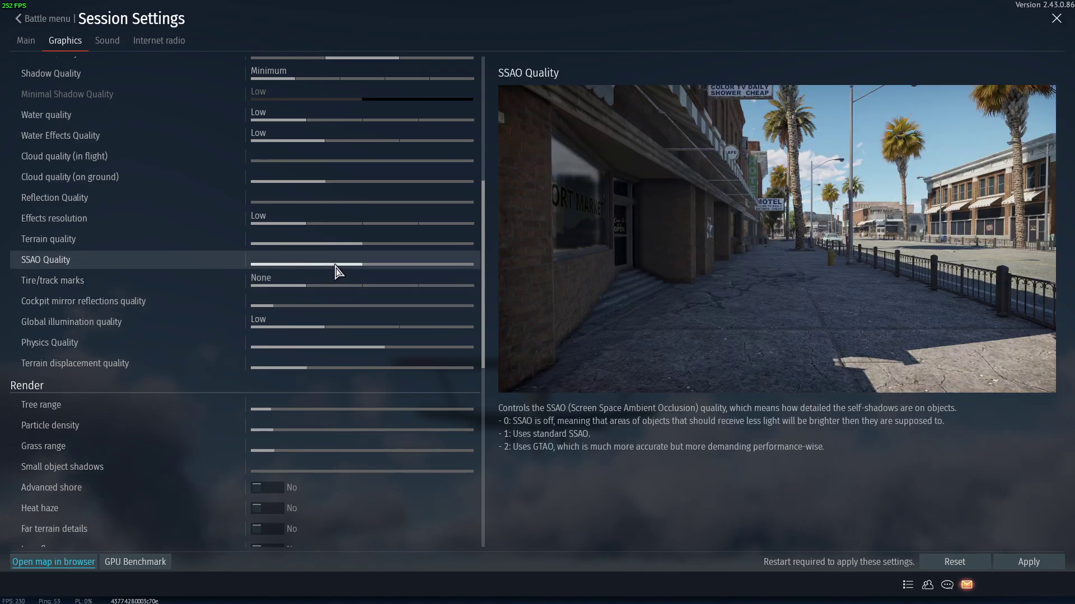
left_click(288, 259)
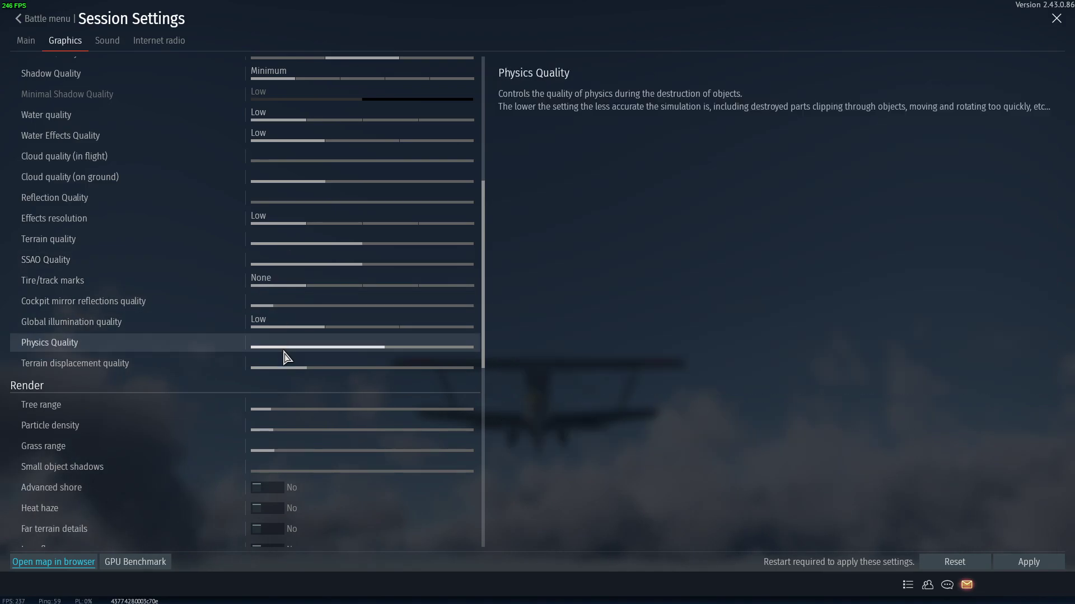
scroll(285, 356, "down", 5)
scroll(286, 363, "up", 3)
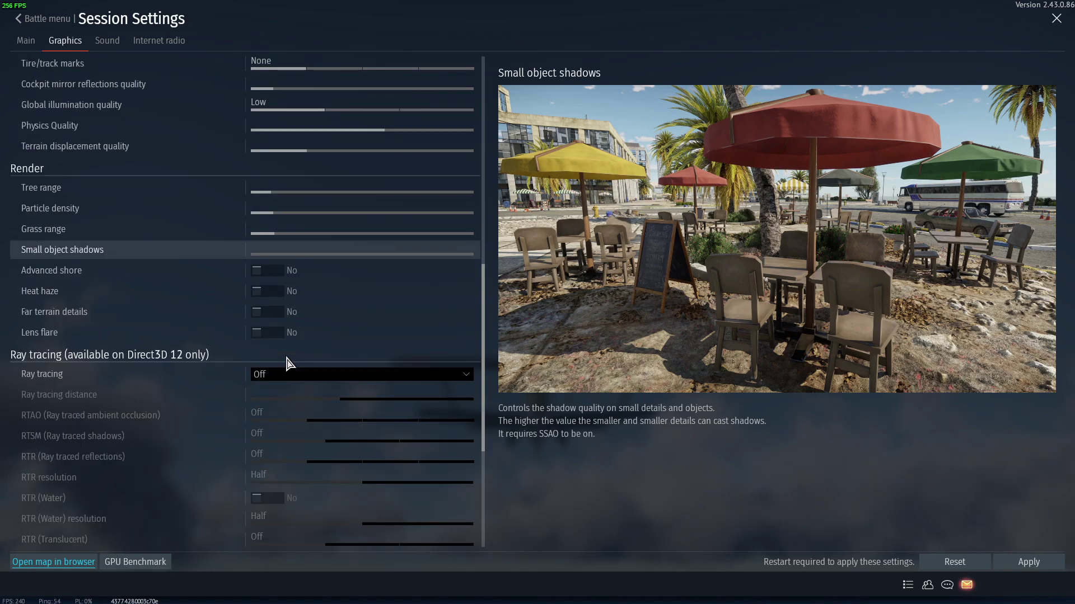
scroll(140, 246, "down", 3)
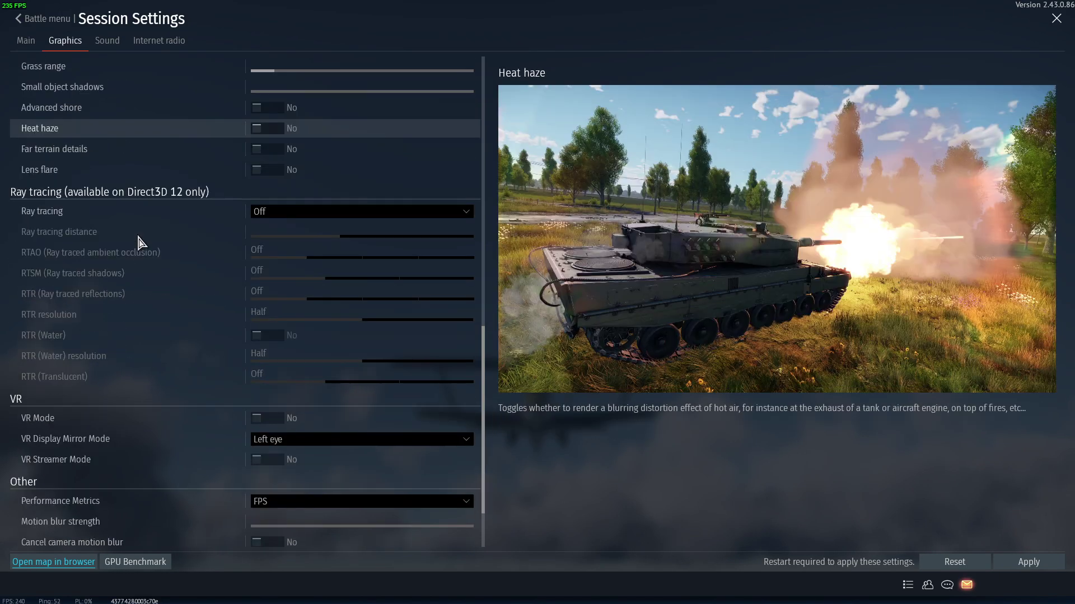
scroll(143, 246, "down", 3)
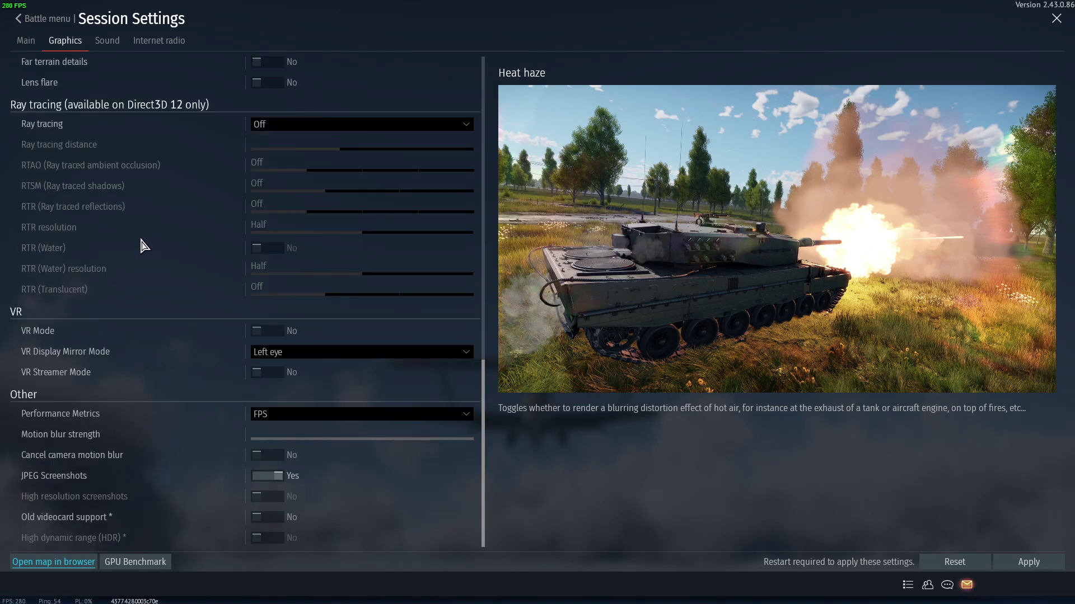
scroll(161, 270, "up", 18)
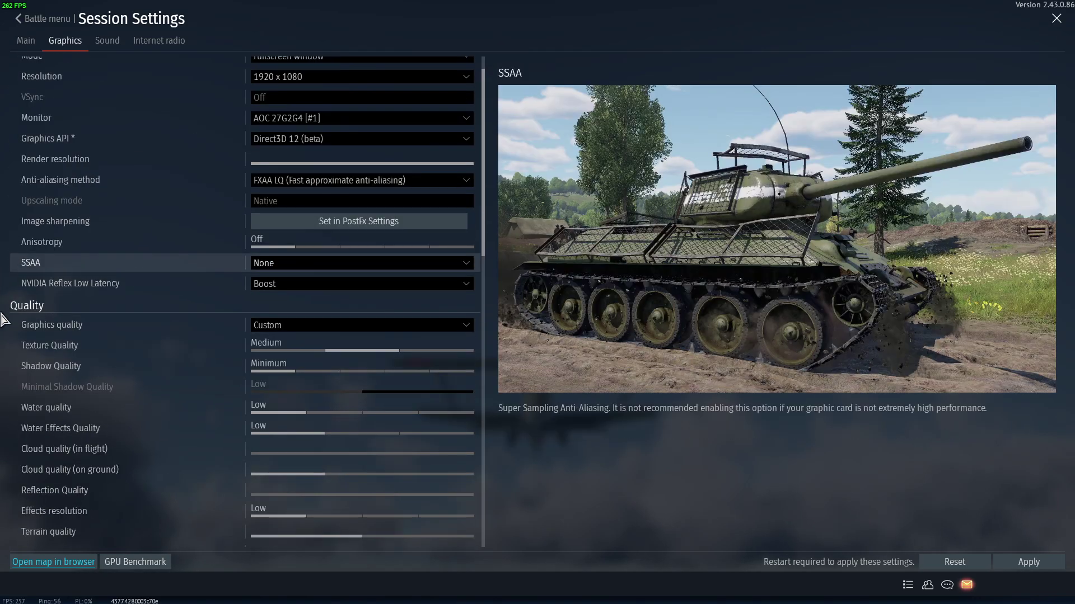